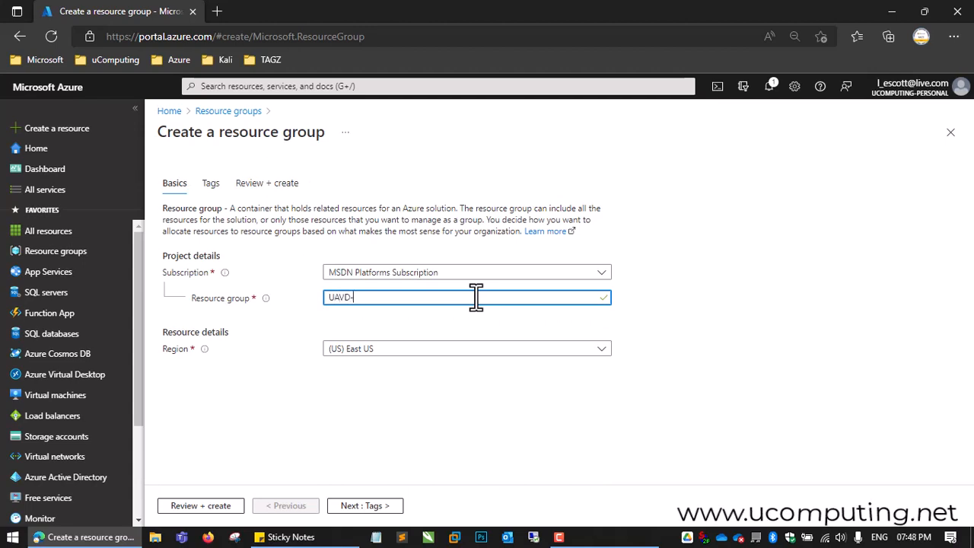
Step: Name the new resource group UAVD-RG, then review and create it in the East US region
type("RG")
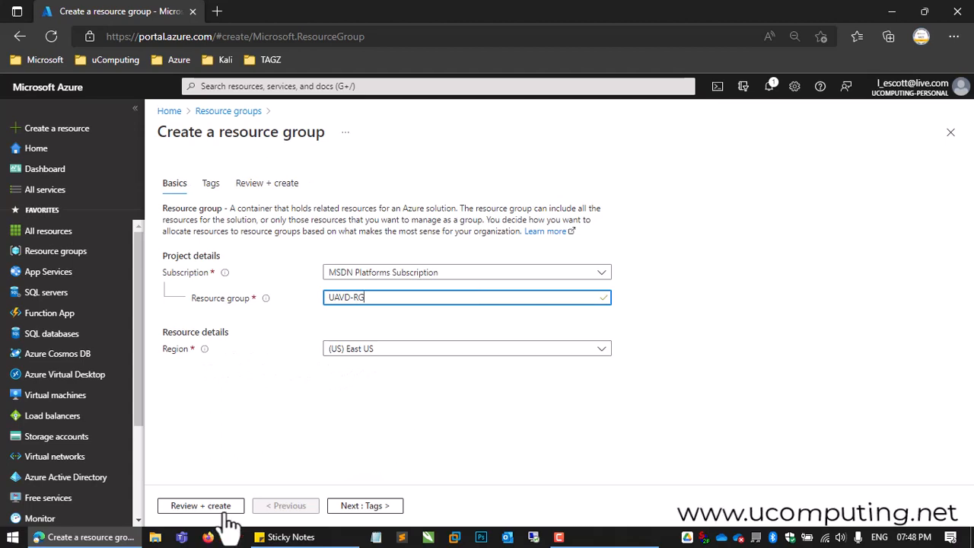
left_click(196, 508)
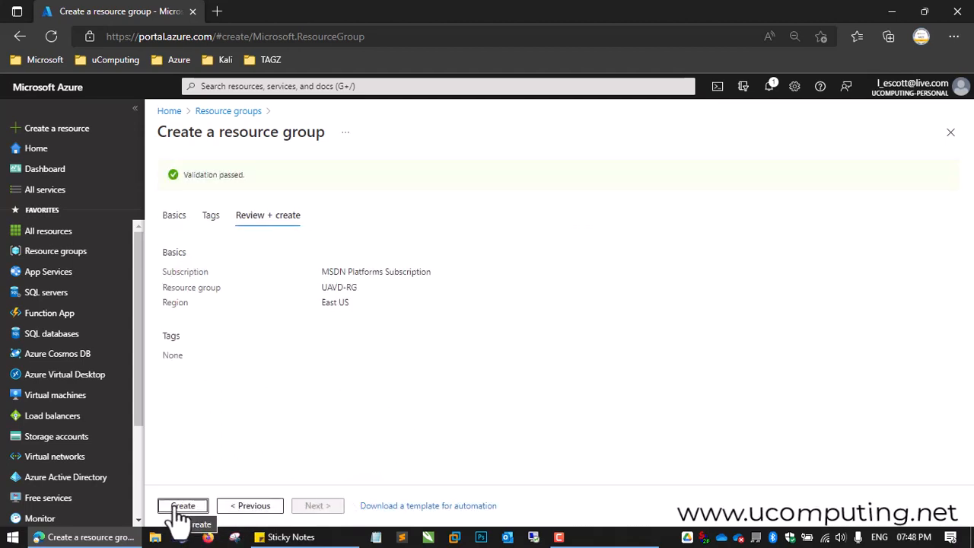
left_click(183, 507)
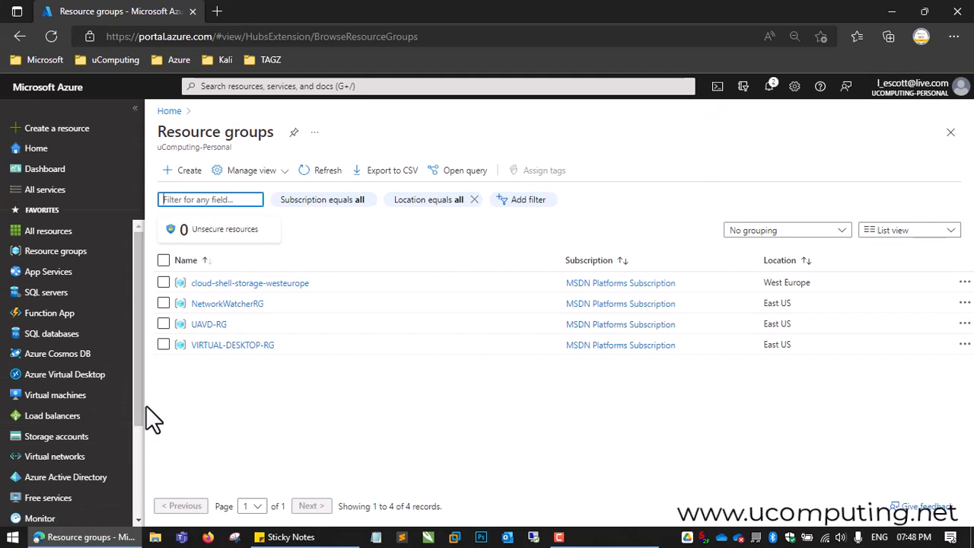
Step: Start creating a new virtual network and assign it to the UAVD-RG resource group
left_click(55, 460)
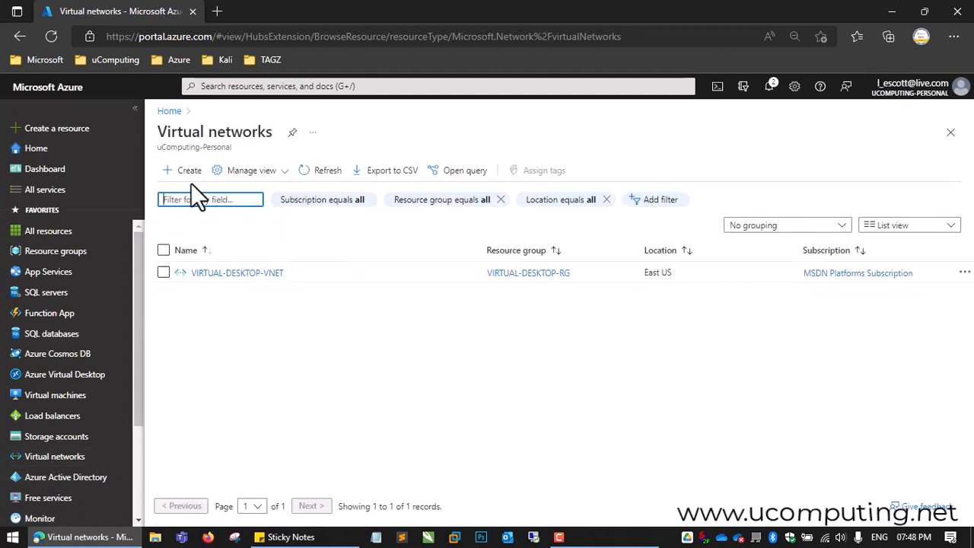
left_click(188, 173)
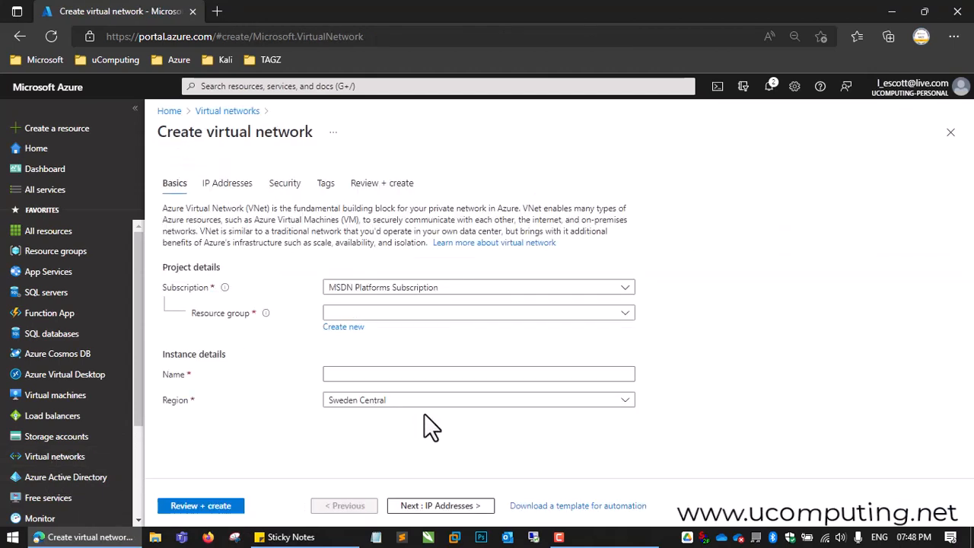
left_click(445, 315)
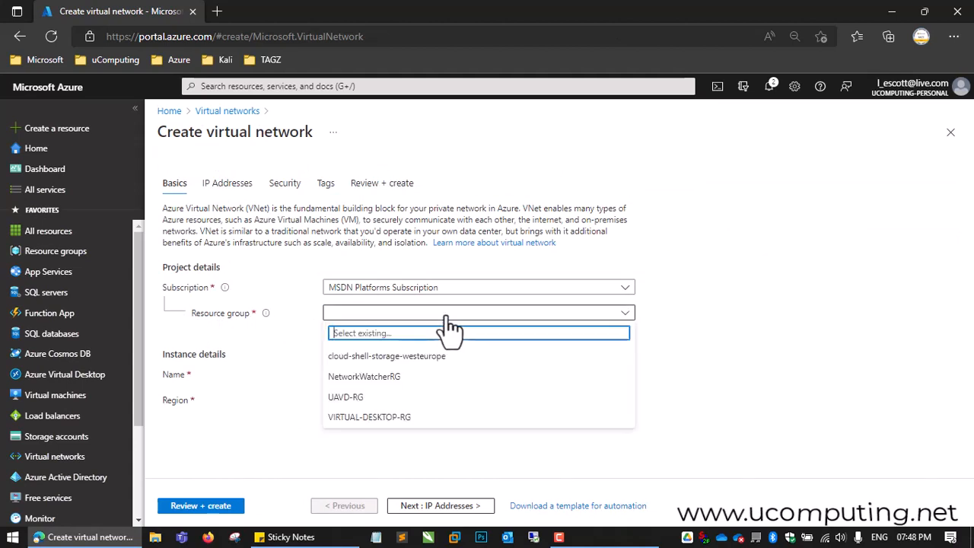
left_click(345, 398)
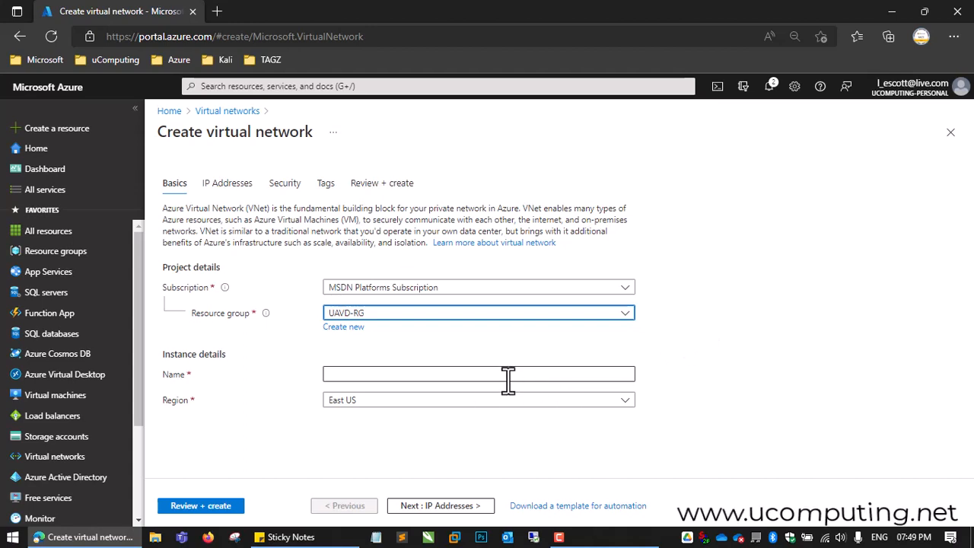
Step: Name the virtual network UAVD-VNET and proceed to its IP address settings
left_click(375, 372)
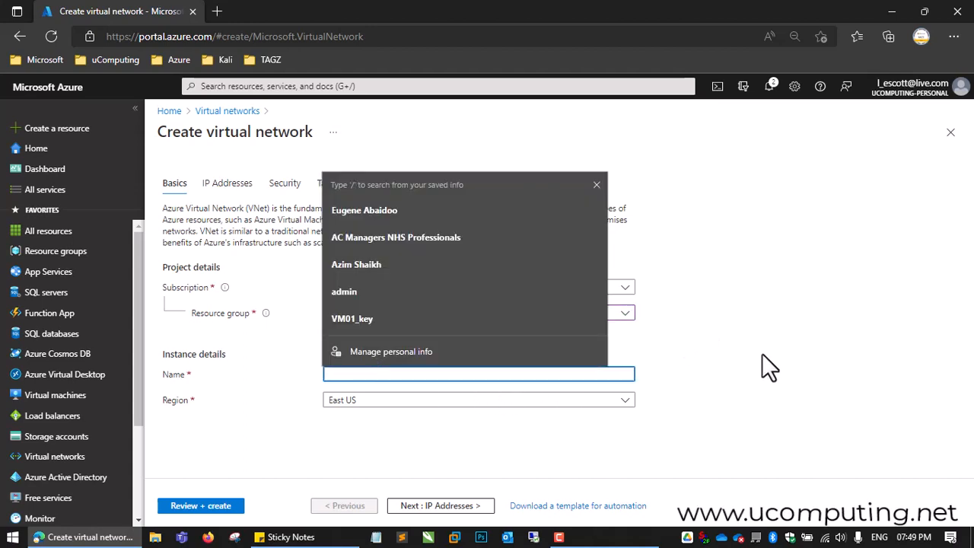
left_click(763, 355)
left_click(438, 377)
key("Escape")
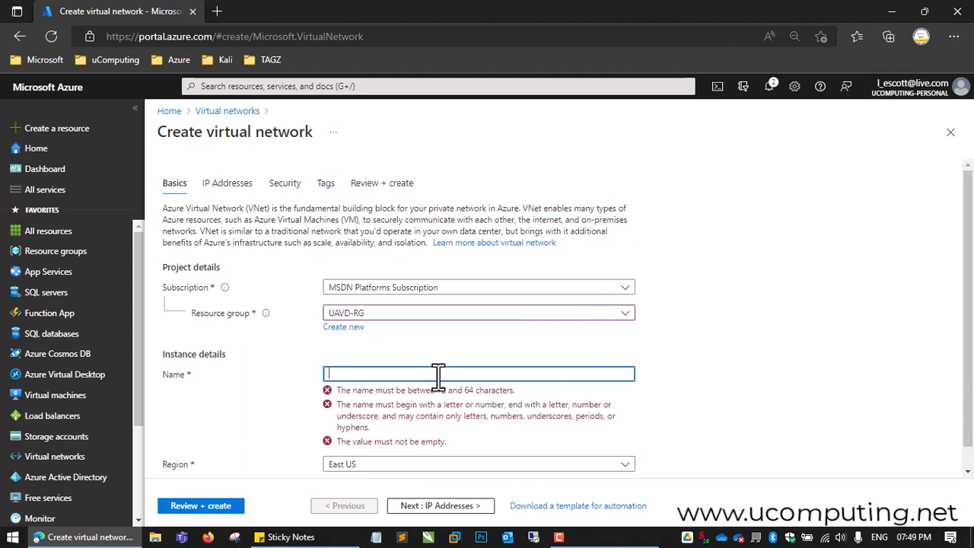
type("U")
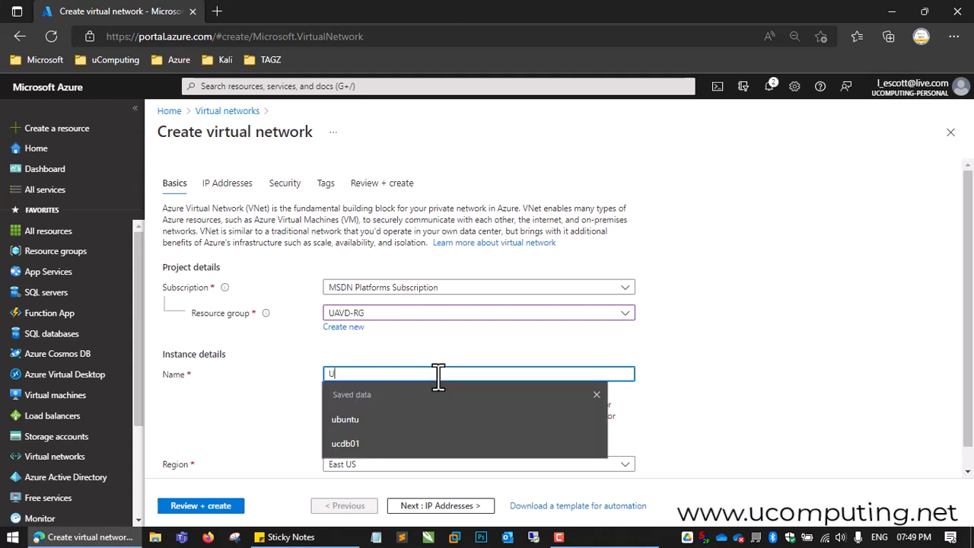
type("AVD")
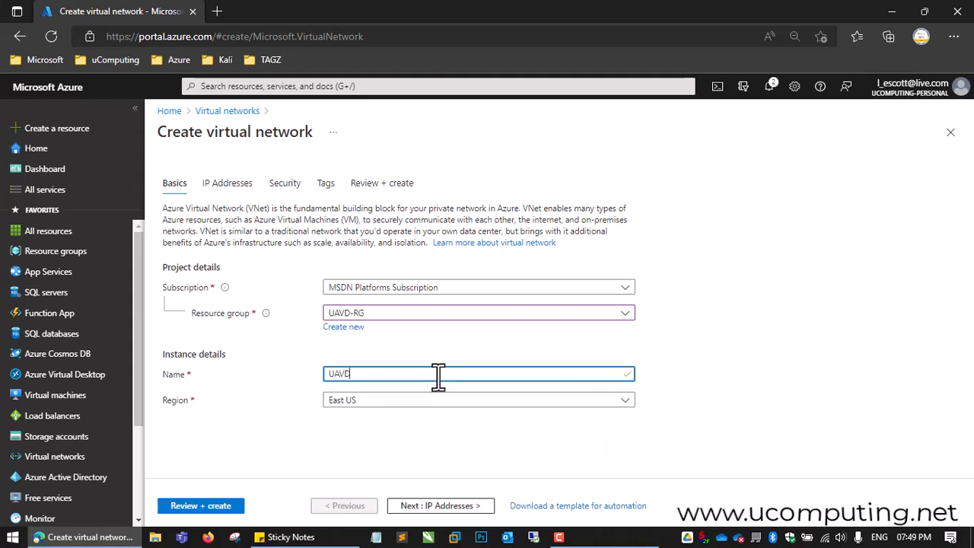
type("-VNET")
left_click(462, 508)
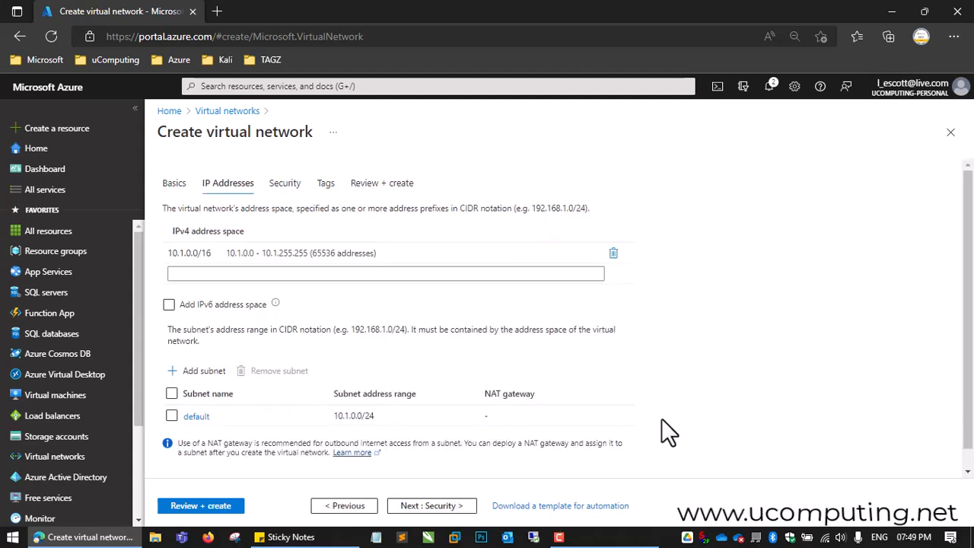
Step: Create the virtual network with the default IP address, security and tag settings, and check the deployment notifications
left_click(209, 256)
left_click(432, 508)
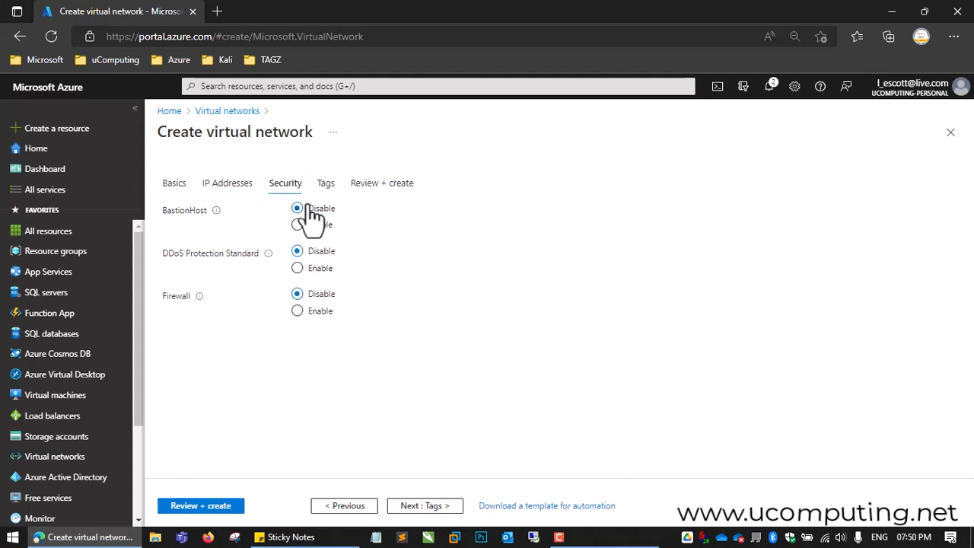
left_click(435, 505)
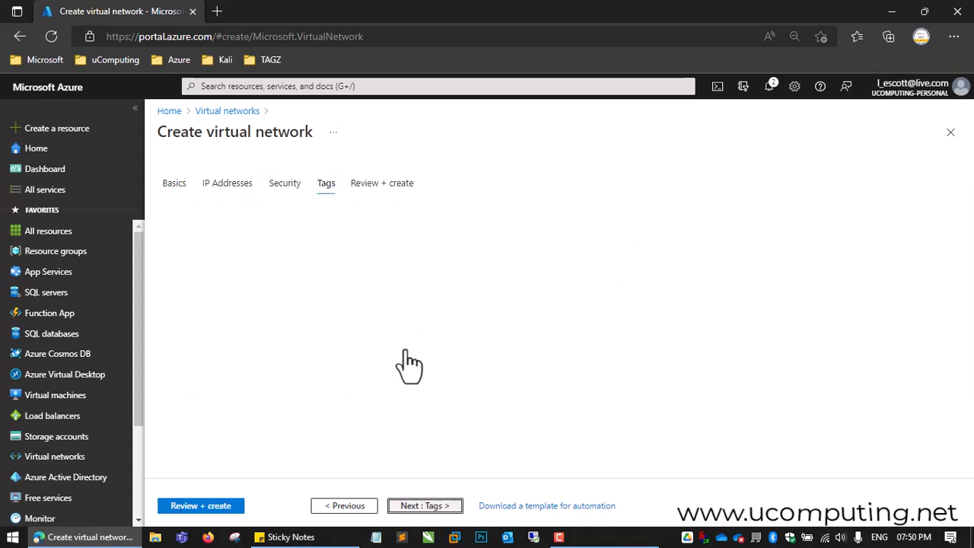
left_click(437, 508)
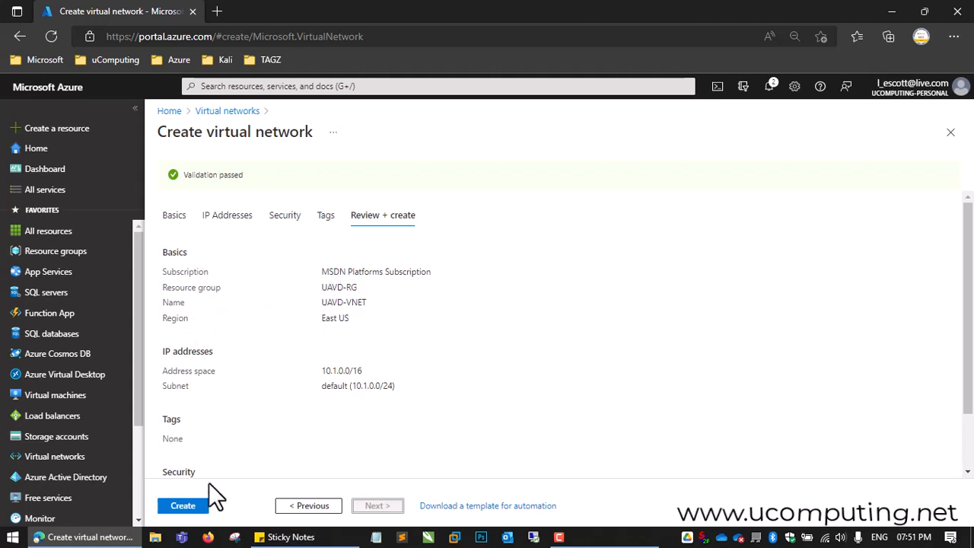
left_click(186, 506)
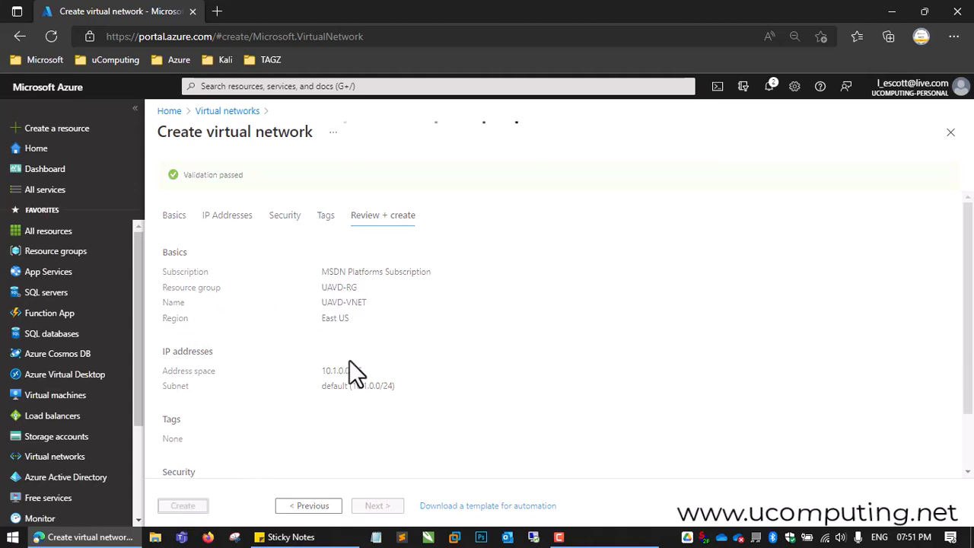
left_click(769, 88)
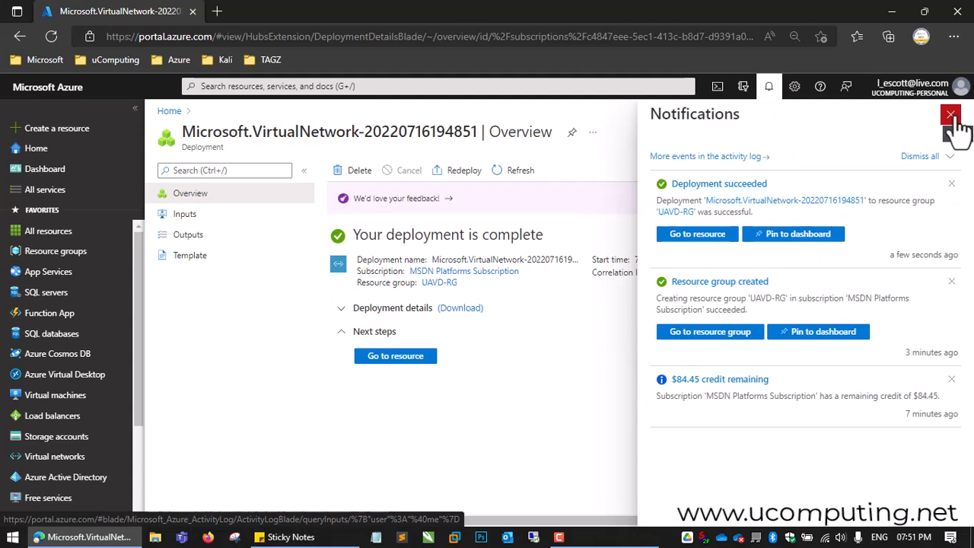
left_click(951, 115)
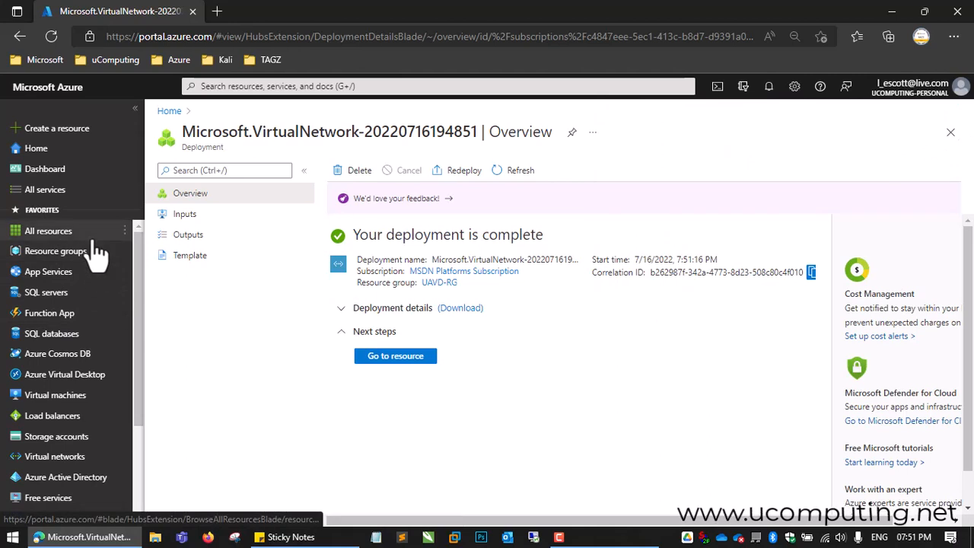
Step: Search the portal for "AZURE VIR" and open the Azure Virtual Desktop service
mouse_move(97, 237)
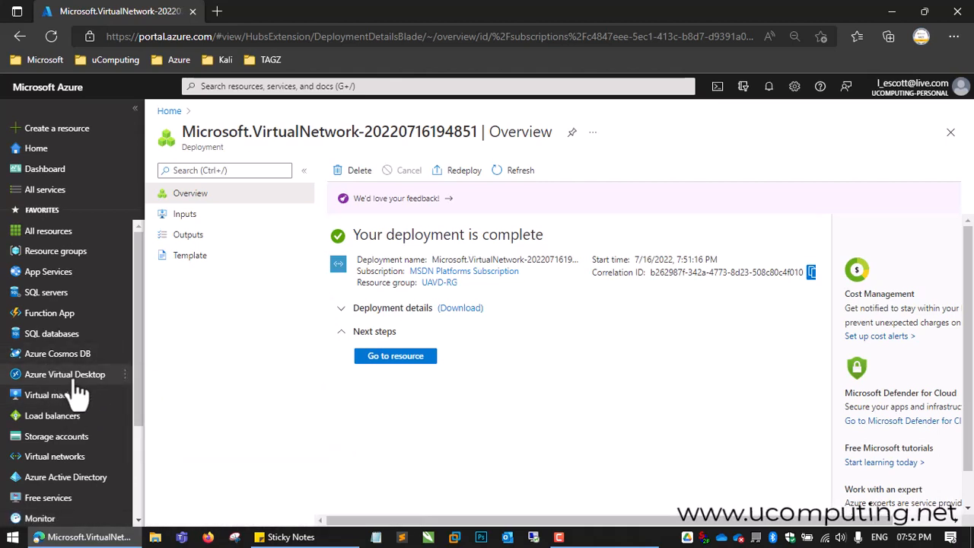
mouse_move(74, 384)
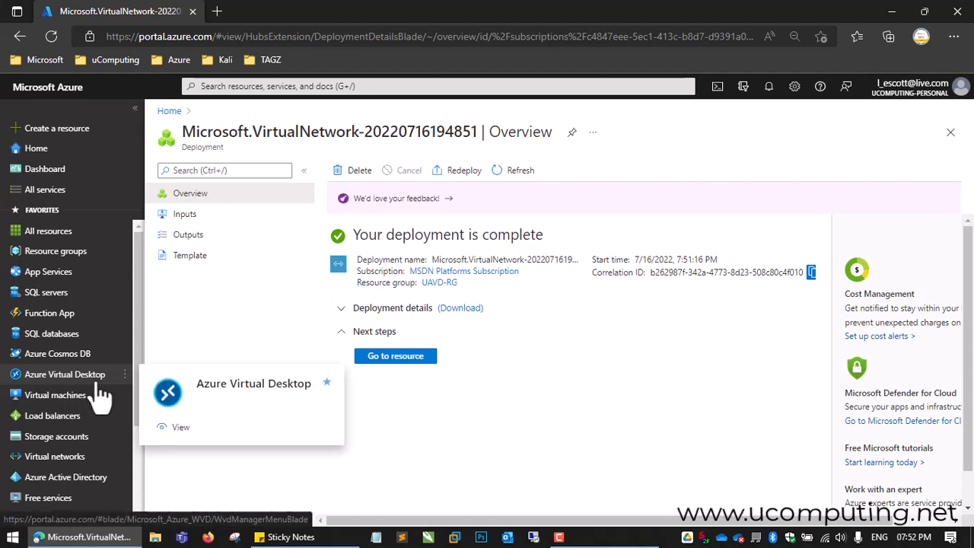
left_click(350, 86)
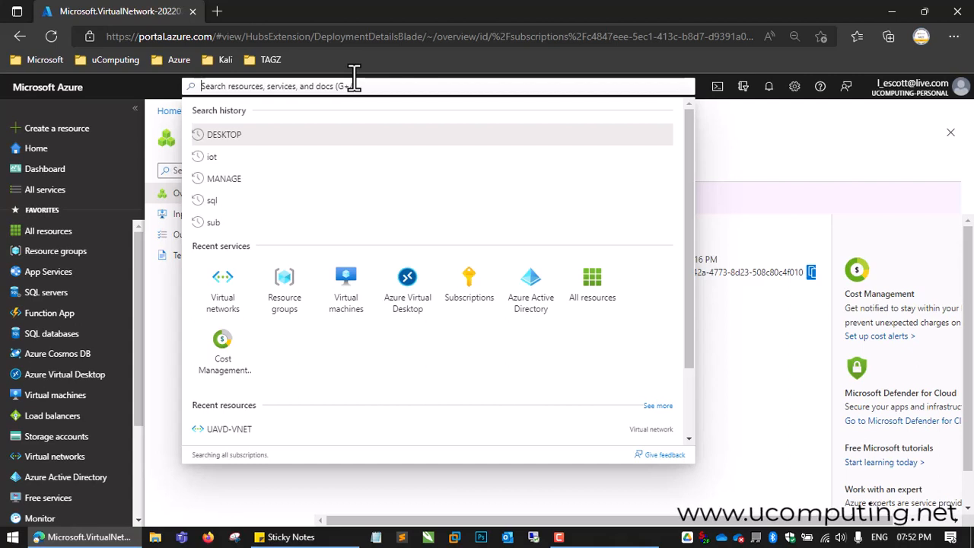
type("AZURE")
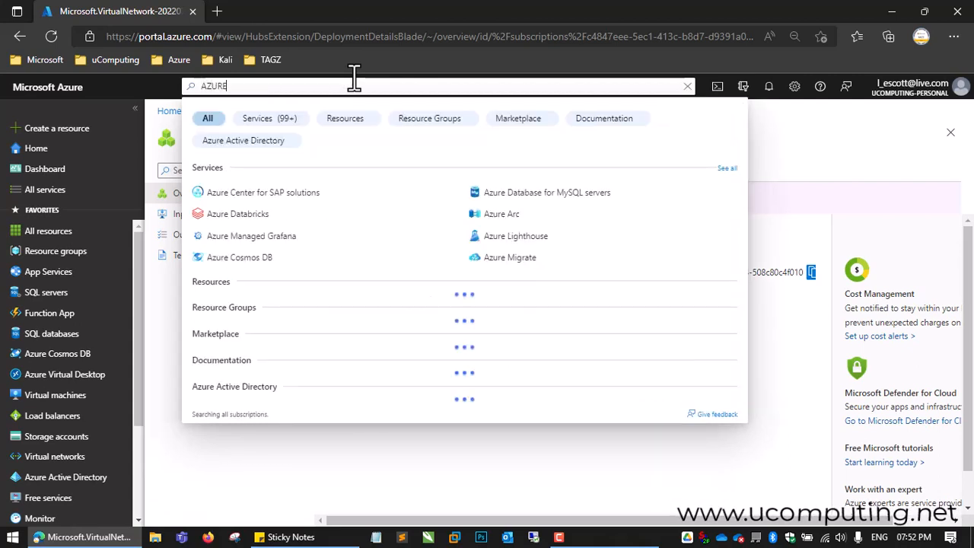
type(" VIR")
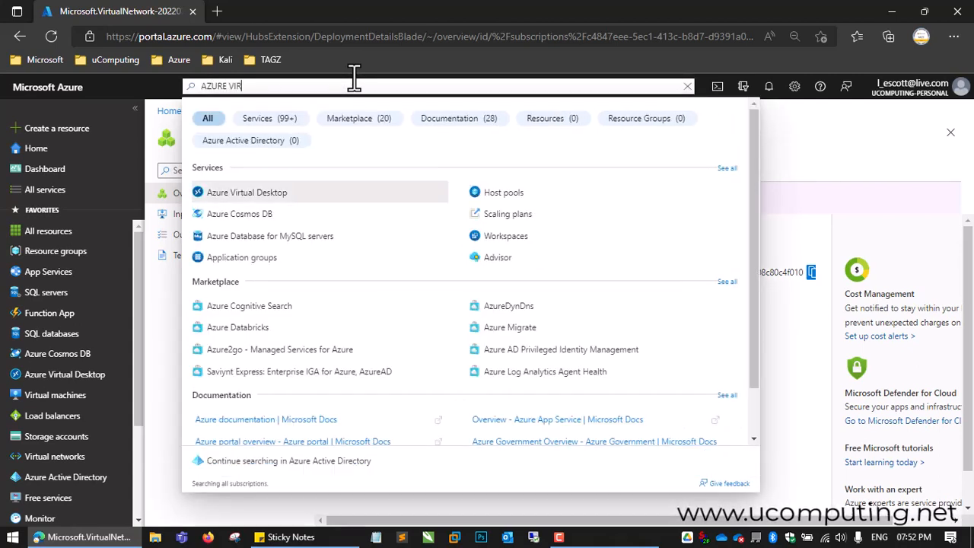
left_click(259, 199)
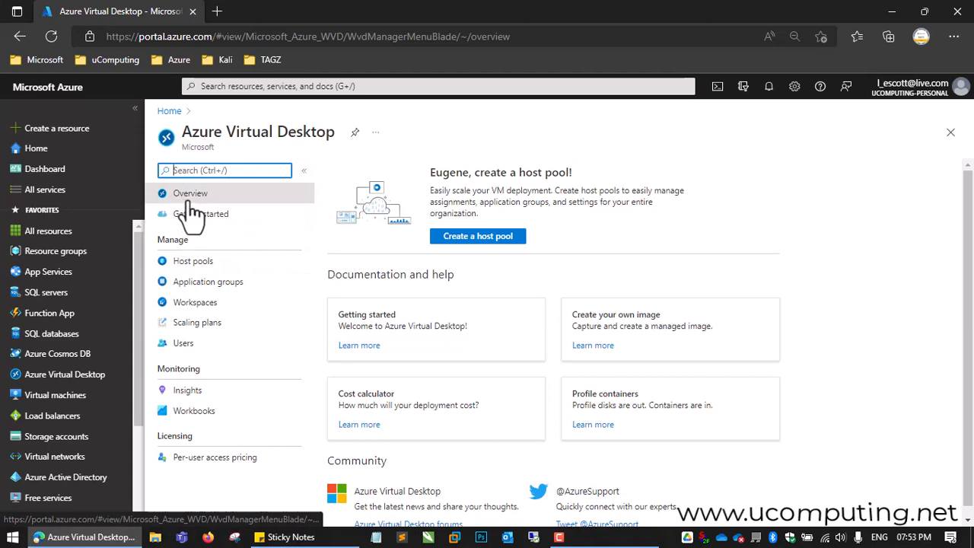
Step: Start creating a host pool in the UAVD-RG resource group and name it uhostpool01
left_click(473, 243)
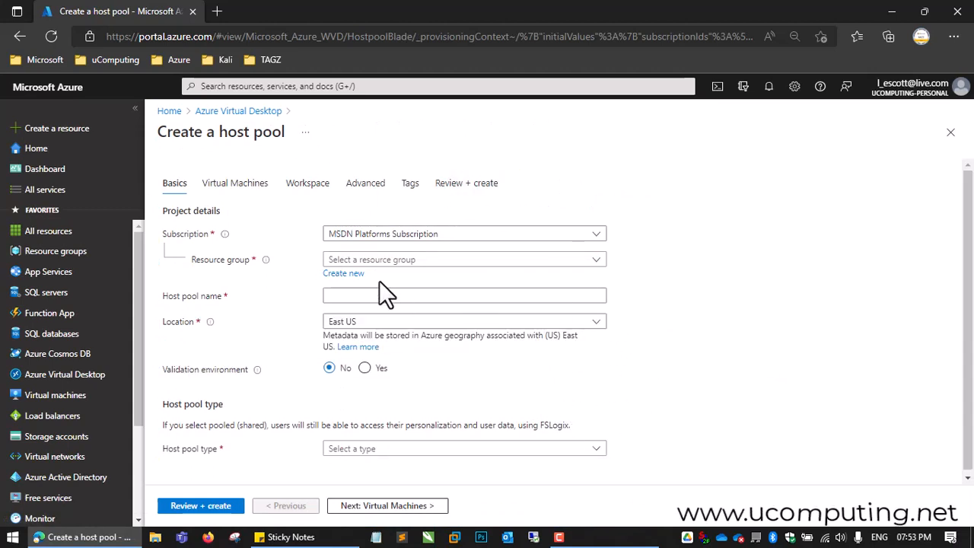
left_click(419, 262)
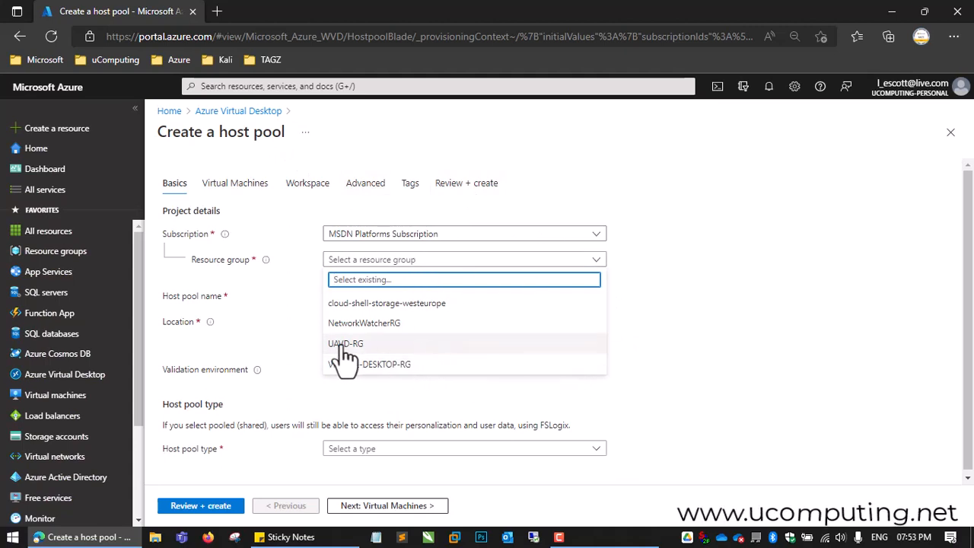
left_click(384, 347)
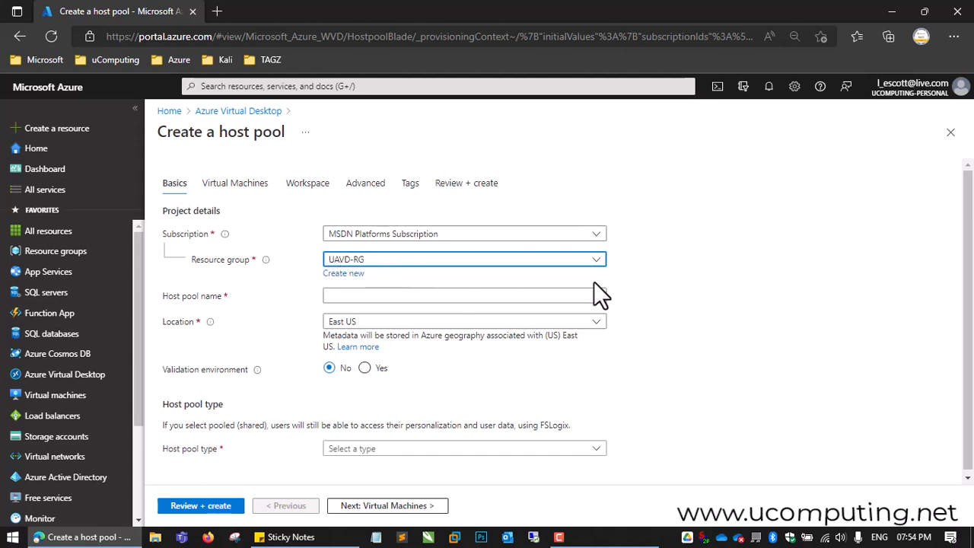
left_click(374, 298)
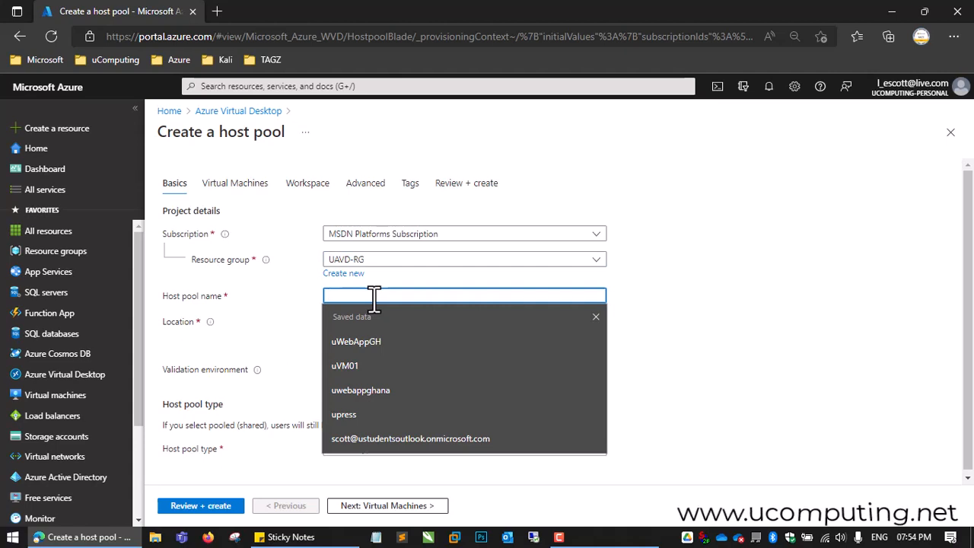
type("uh")
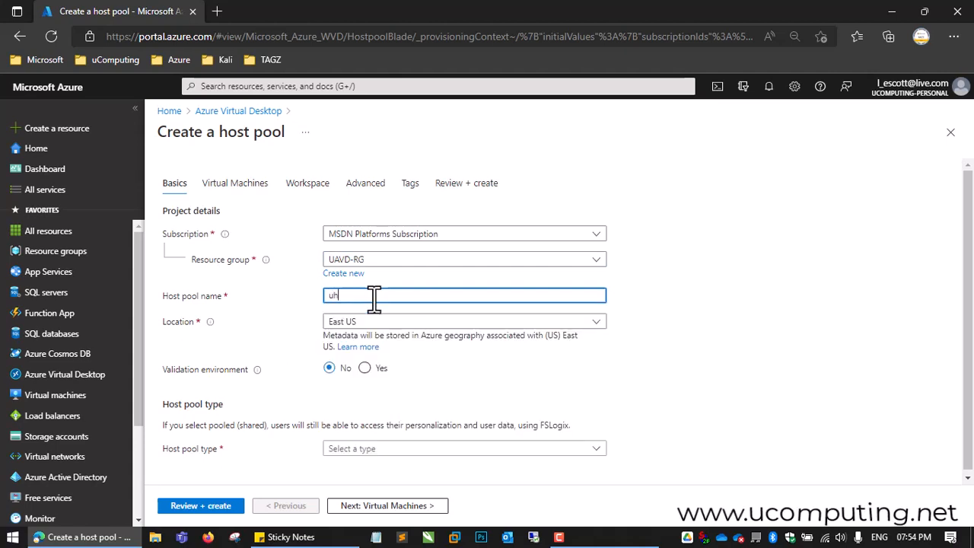
type("ostpool01")
Step: Set the host pool type to Personal and keep the assignment type as Automatic
scroll(534, 373, "down", 1)
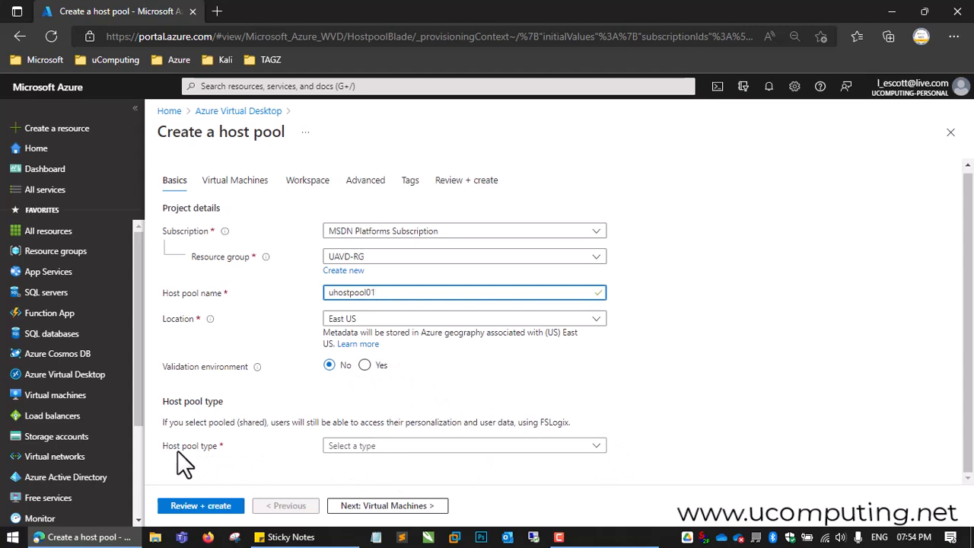
left_click(601, 448)
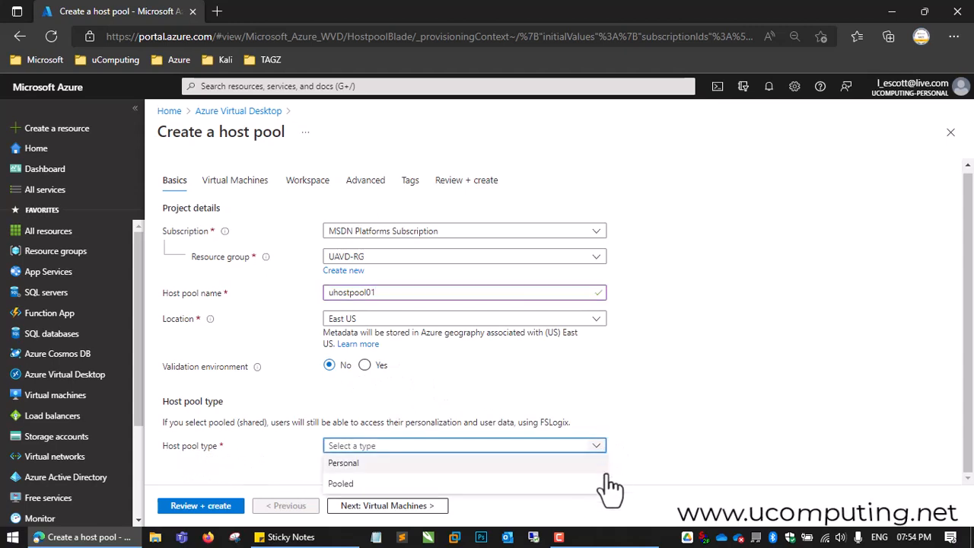
left_click(374, 466)
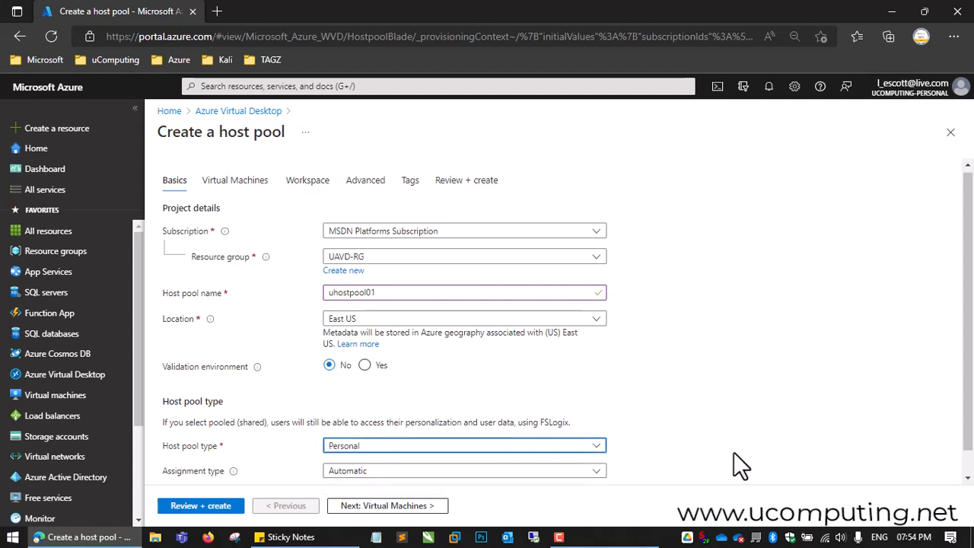
scroll(735, 451, "down", 1)
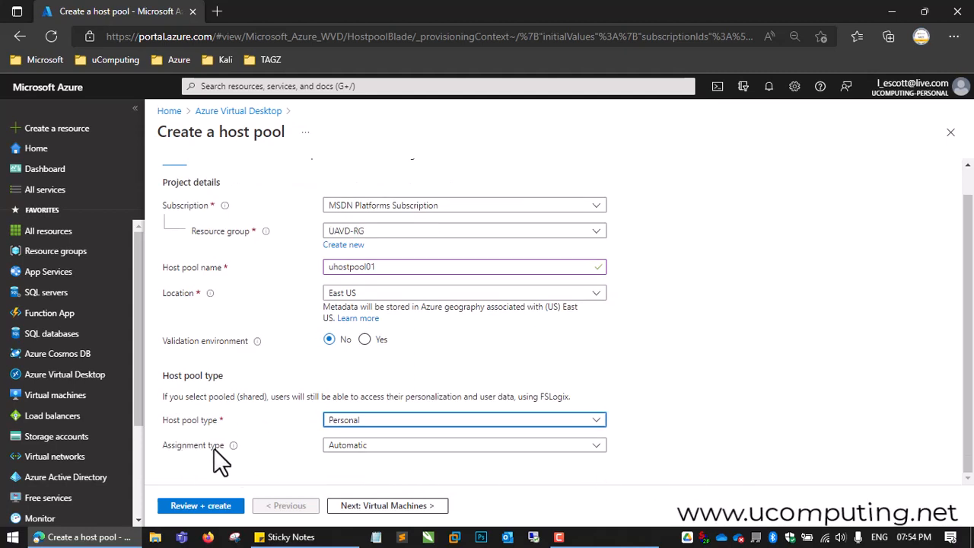
left_click(475, 448)
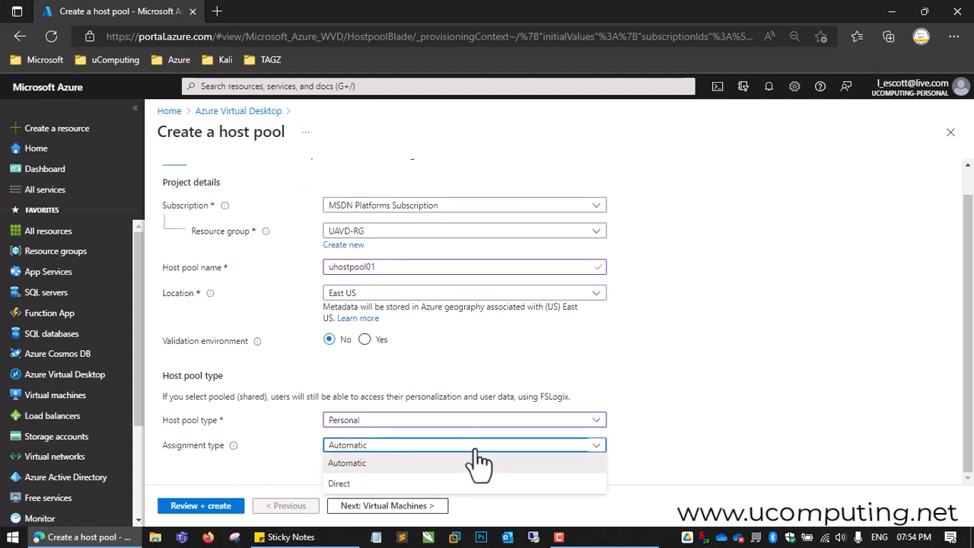
left_click(476, 451)
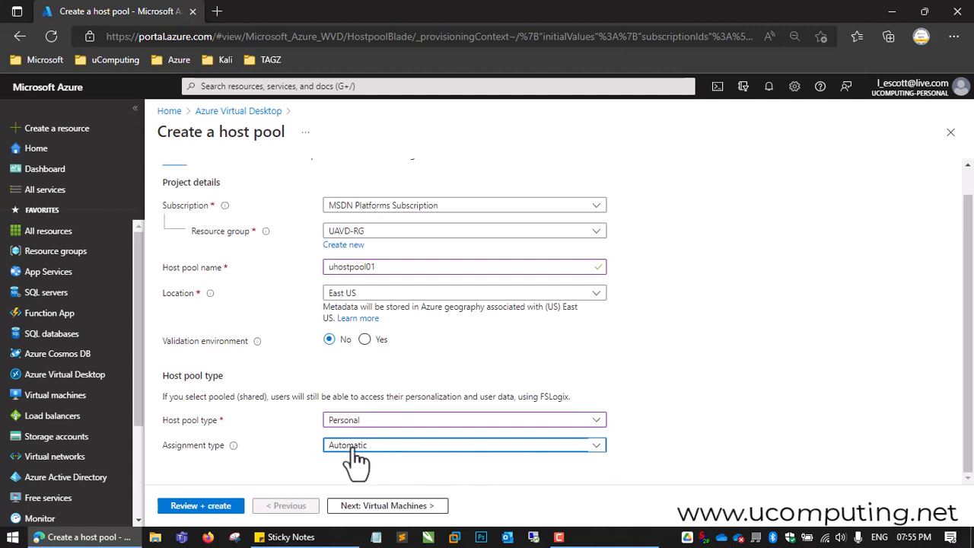
Step: Continue to the host pool's virtual machine settings and choose to add Azure virtual machines
scroll(721, 390, "up", 1)
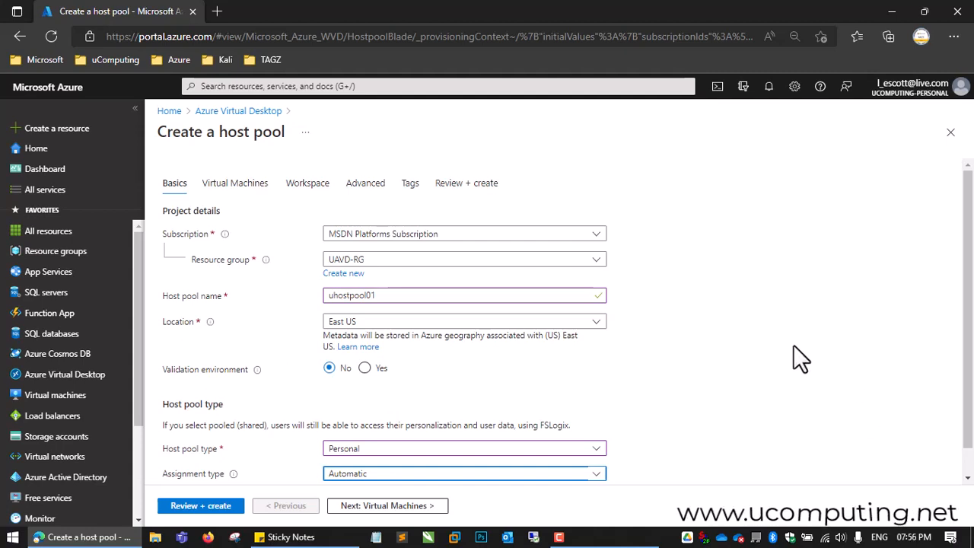
left_click(391, 508)
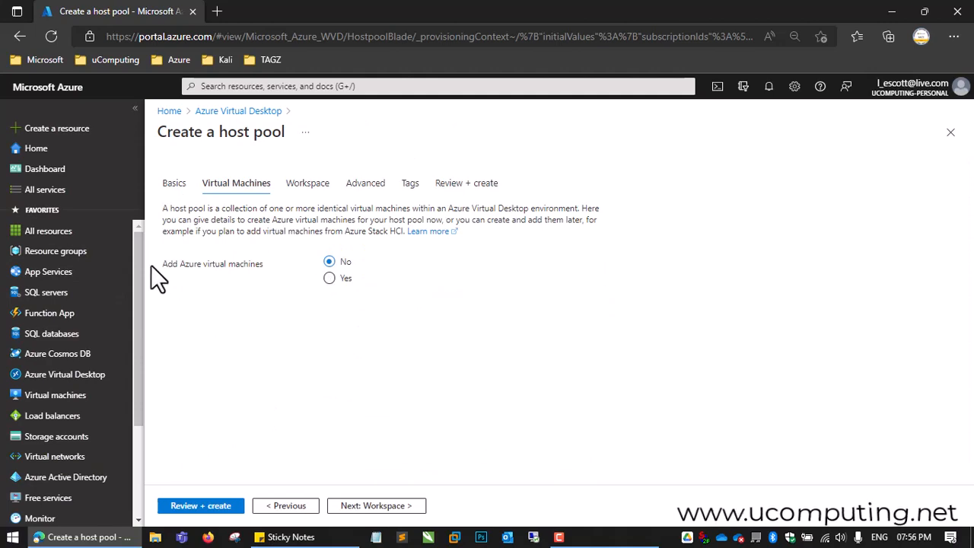
left_click(328, 278)
scroll(700, 284, "down", 2)
scroll(700, 284, "up", 1)
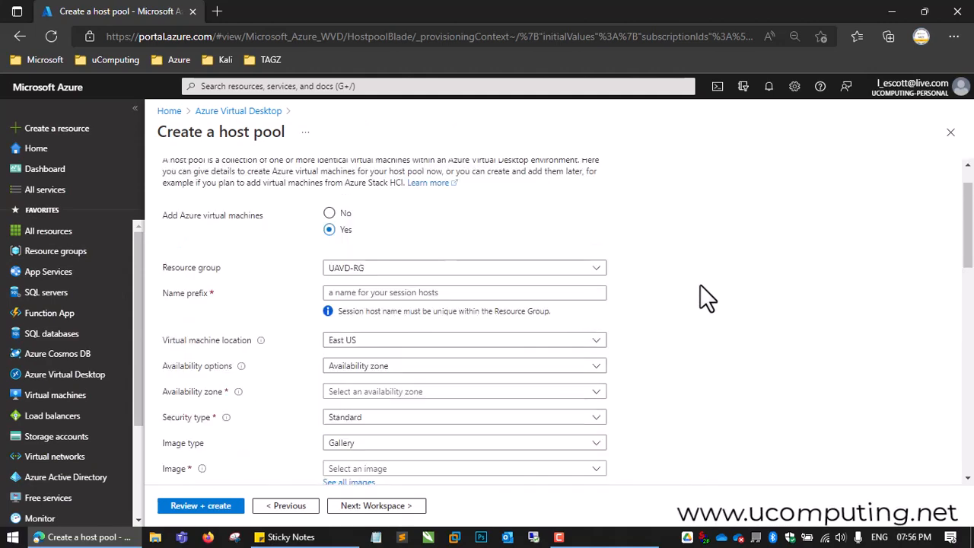
Step: Set the name prefix of the session hosts to uavd01
left_click(393, 292)
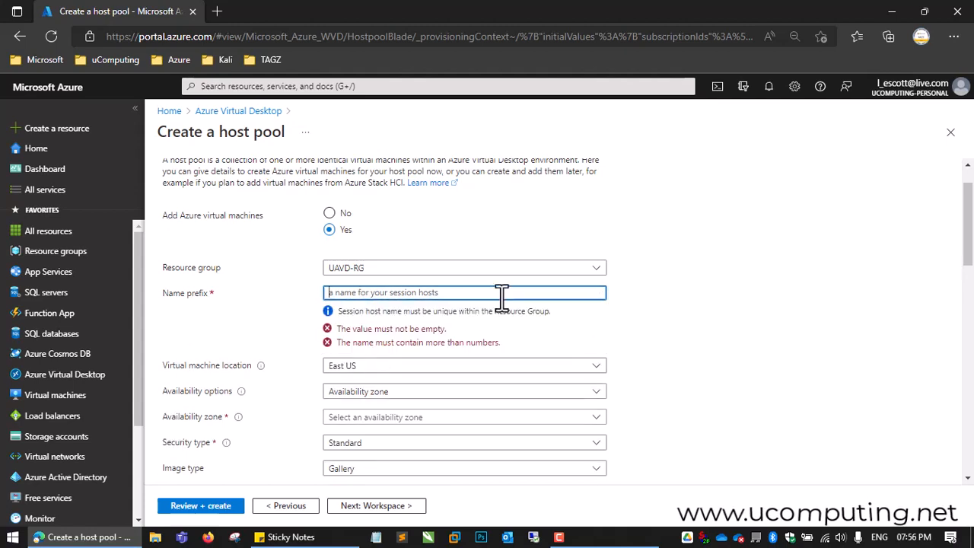
type("ua")
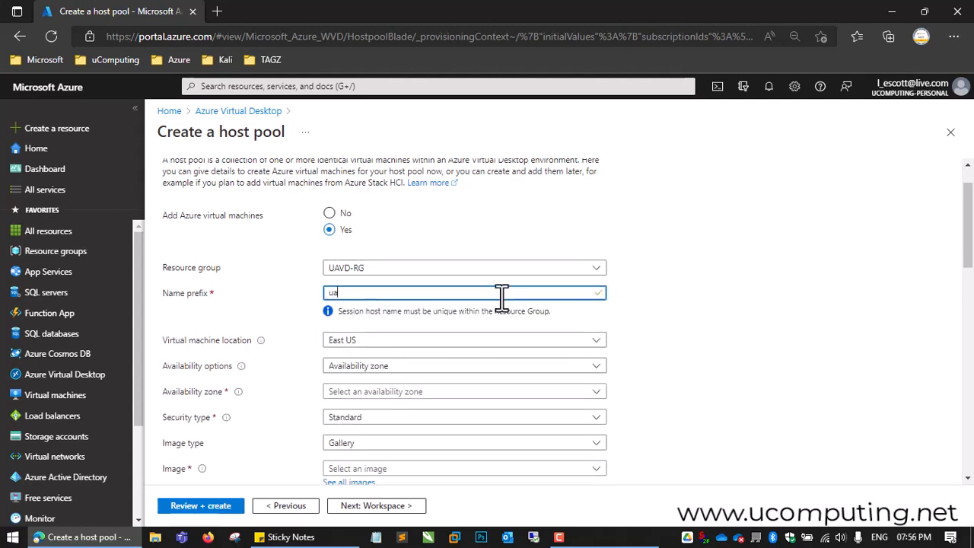
type("vd01")
left_click(689, 354)
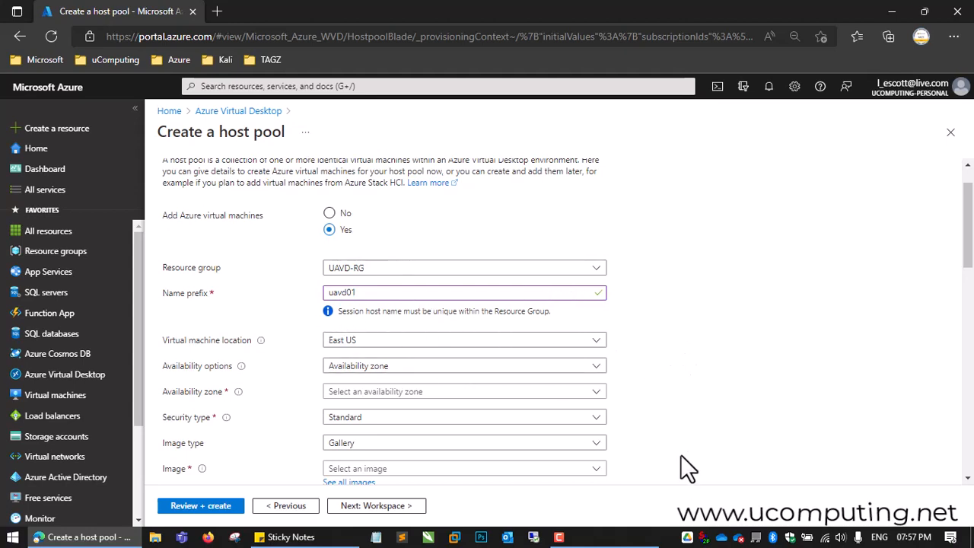
Step: Set the availability options of the virtual machines to No infrastructure redundancy required
scroll(682, 458, "down", 1)
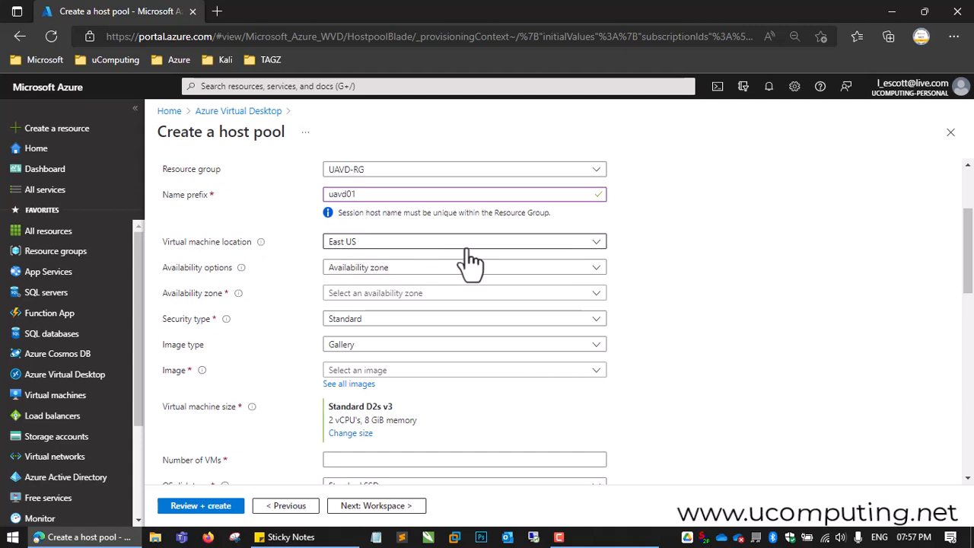
left_click(421, 271)
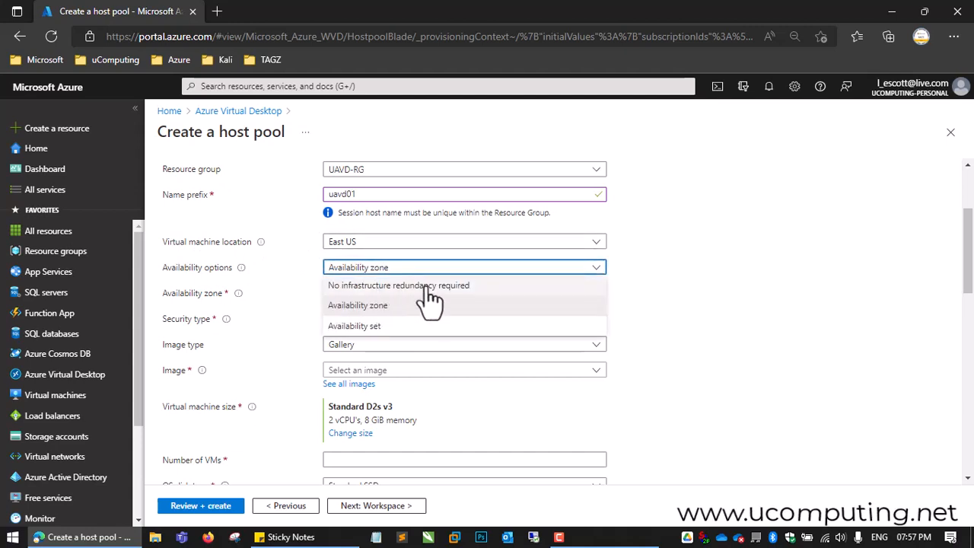
left_click(470, 287)
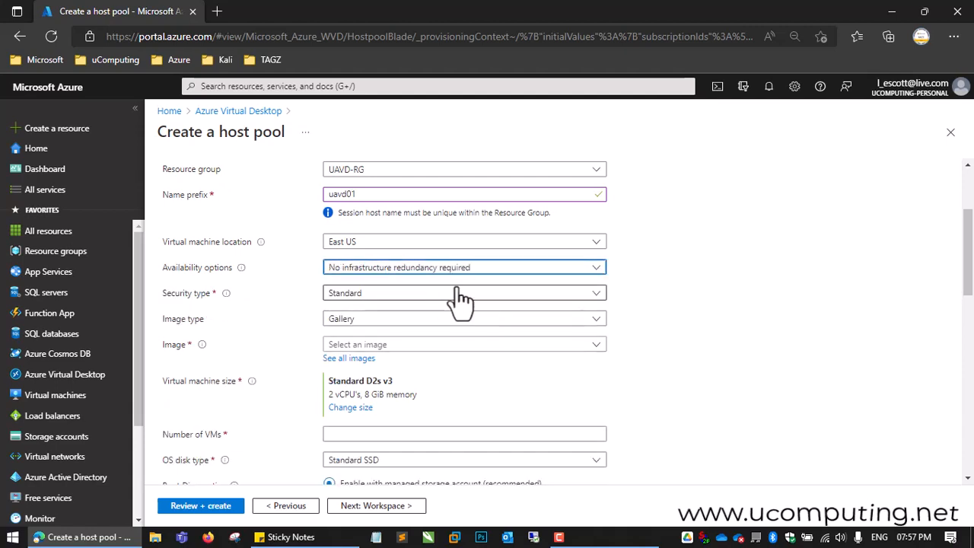
left_click(589, 273)
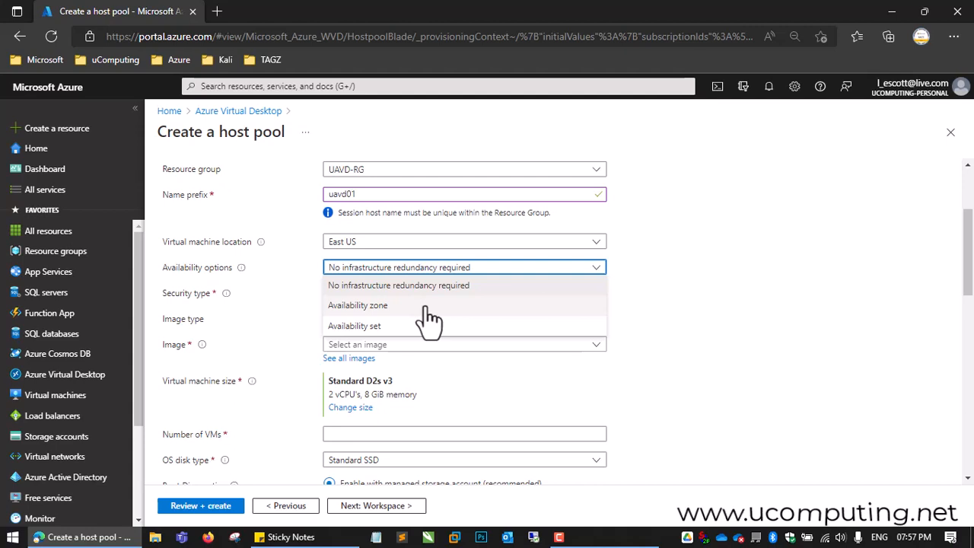
left_click(718, 308)
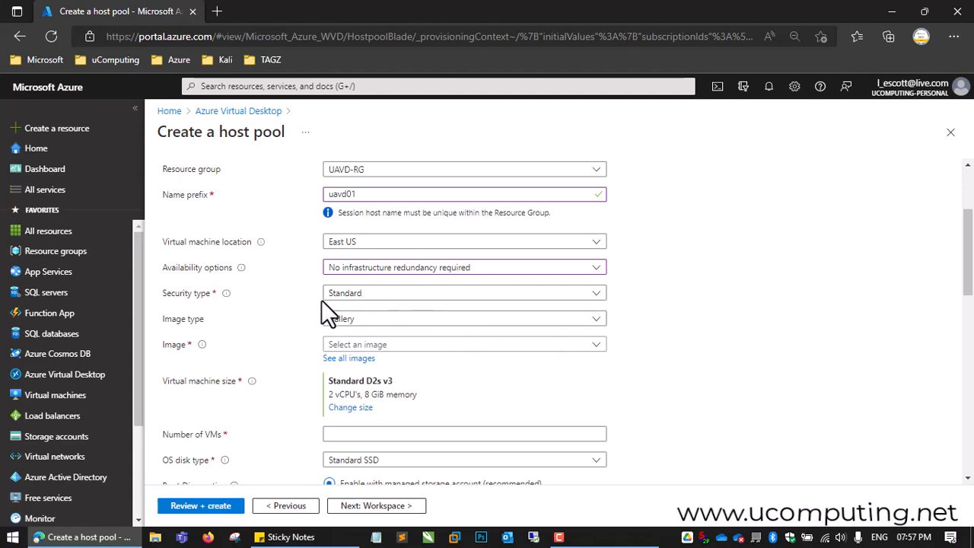
Step: Keep the security type as Standard and the image type as Gallery
left_click(425, 297)
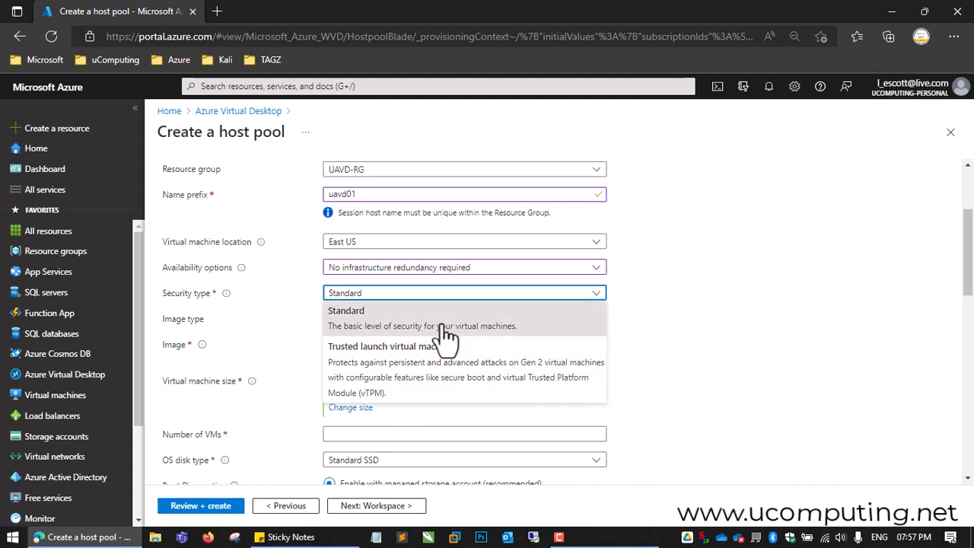
left_click(400, 329)
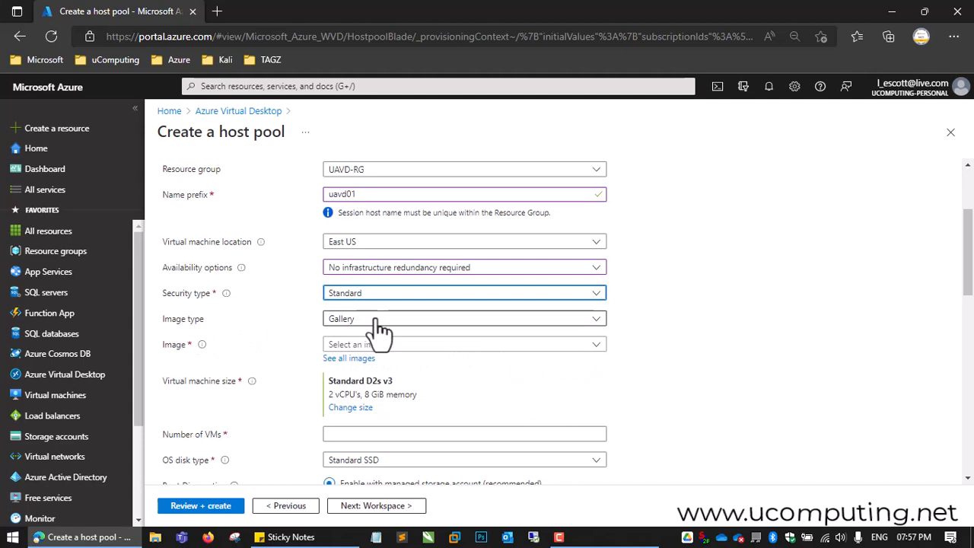
left_click(400, 323)
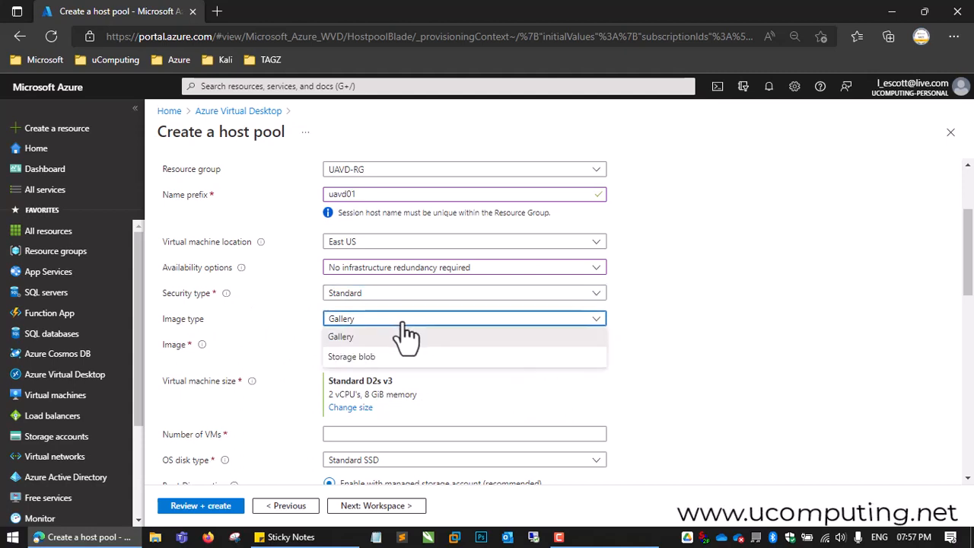
left_click(354, 340)
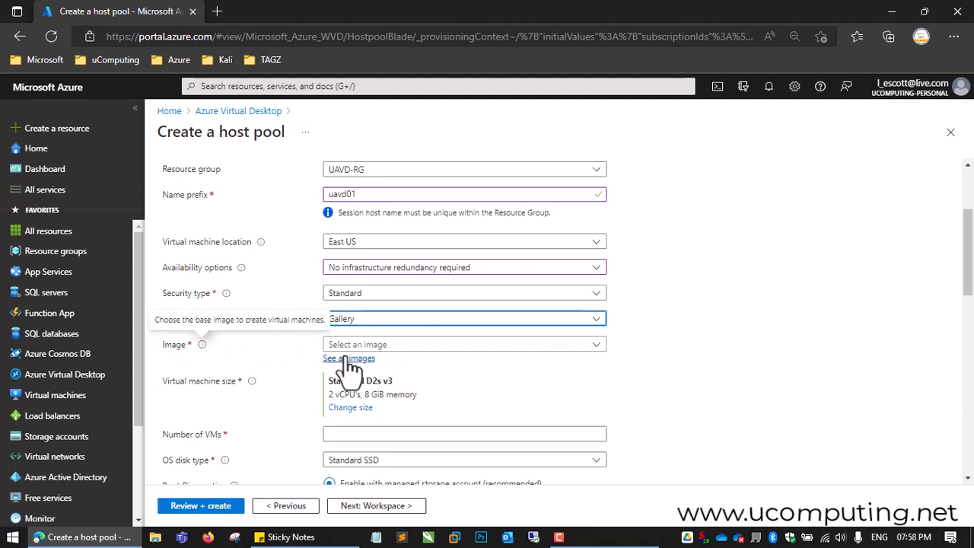
Step: Browse the available gallery images and choose Windows 11 Enterprise for the session hosts
left_click(490, 346)
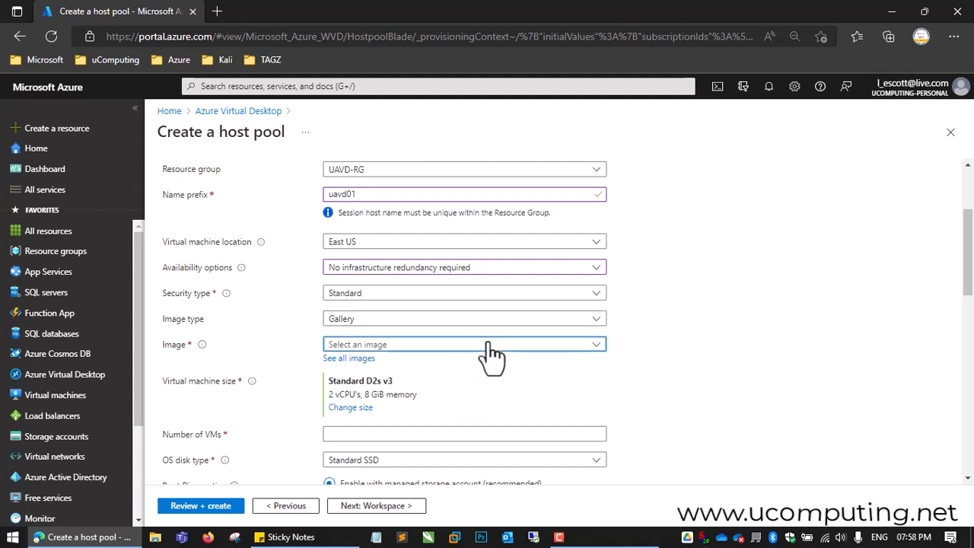
scroll(456, 296, "down", 1)
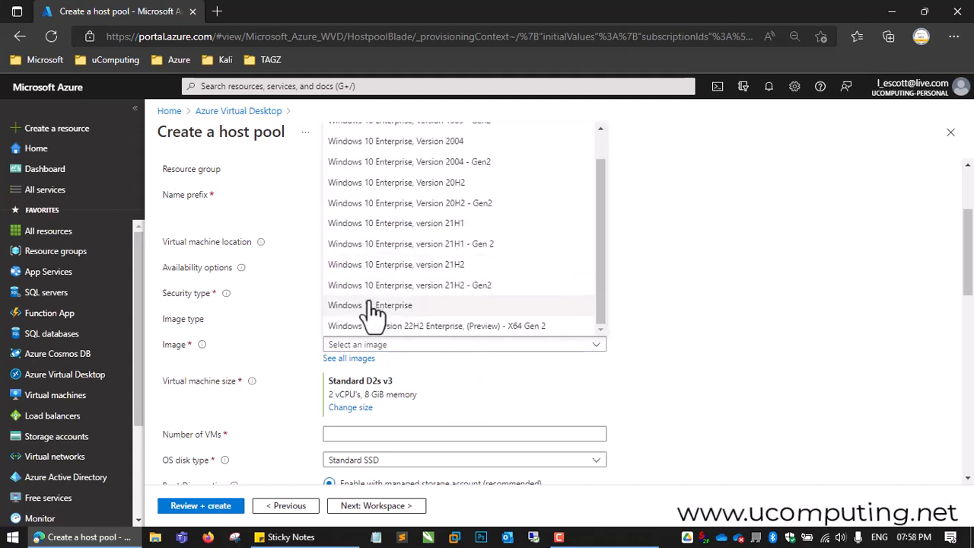
scroll(523, 255, "up", 1)
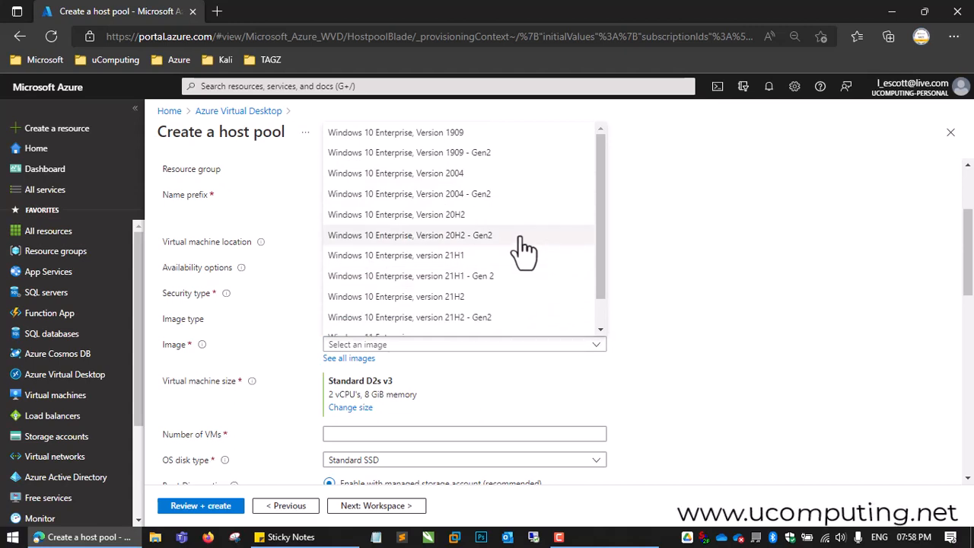
scroll(523, 251, "down", 1)
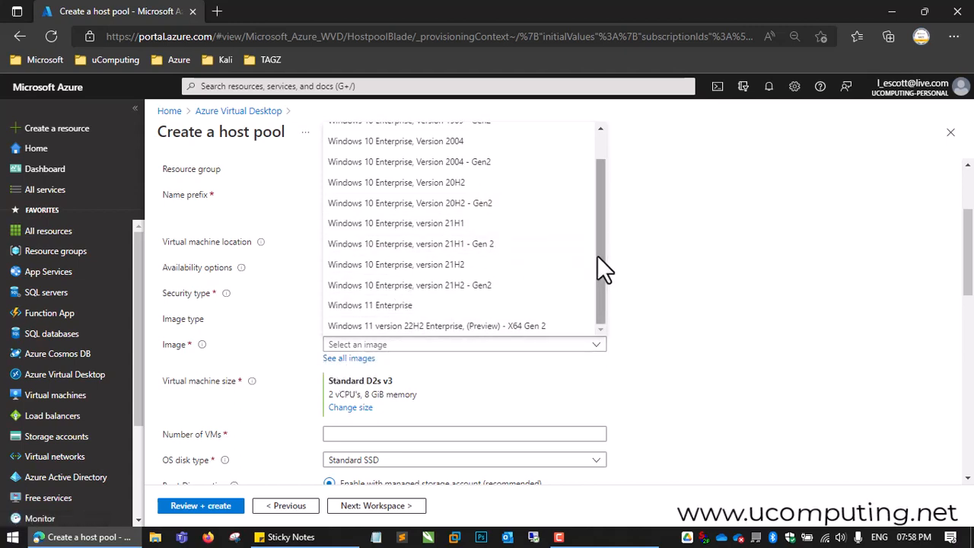
left_click_drag(598, 257, 598, 221)
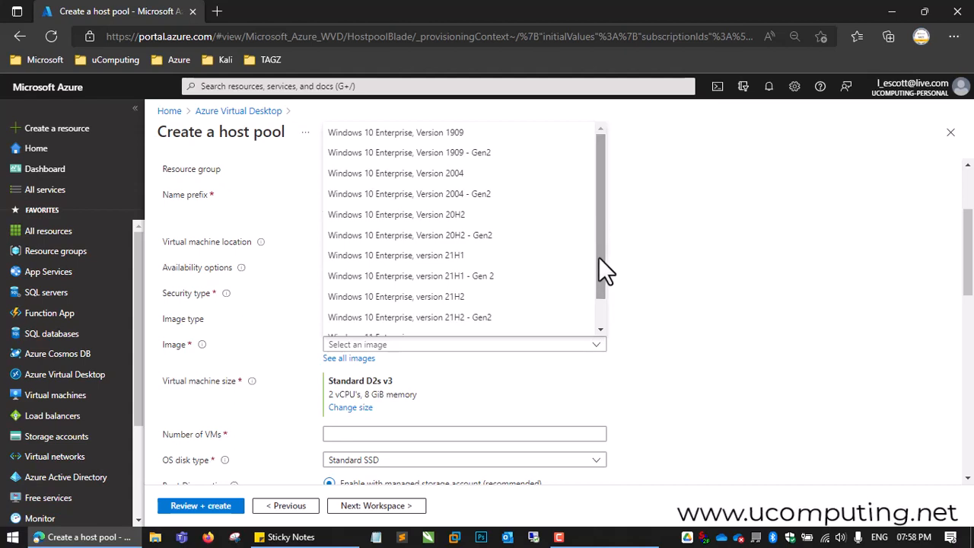
left_click_drag(597, 256, 599, 297)
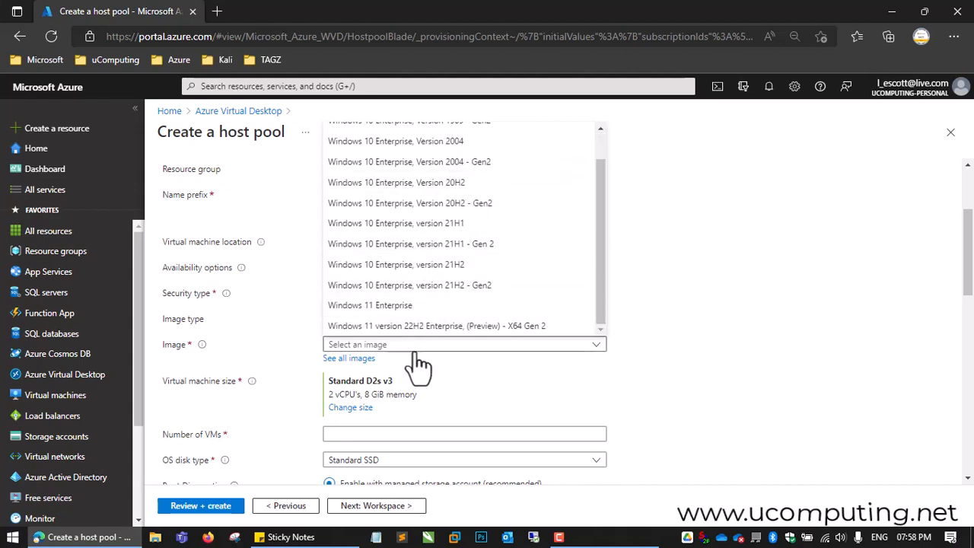
left_click(376, 305)
Step: Set the number of VMs to 1 and keep Standard SSD as the OS disk type
scroll(456, 365, "down", 2)
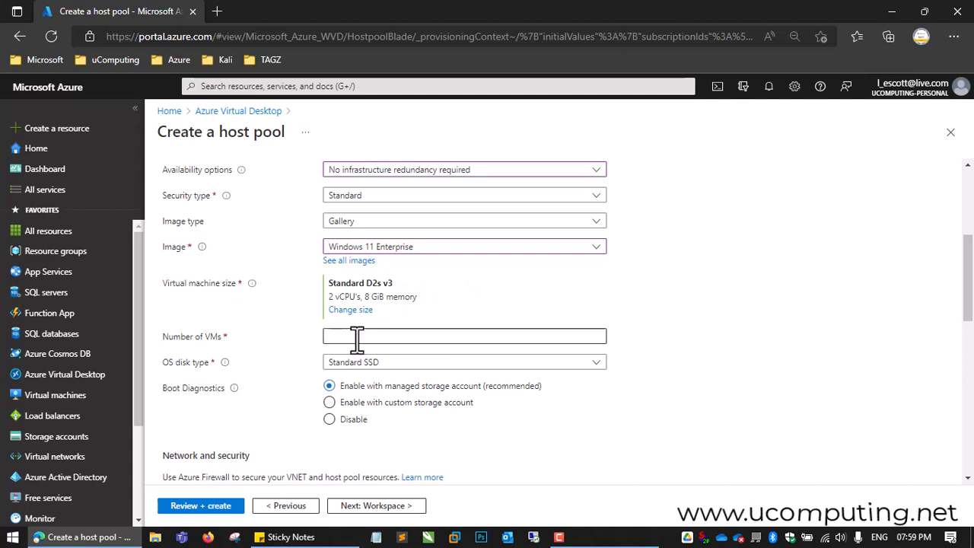
left_click(380, 338)
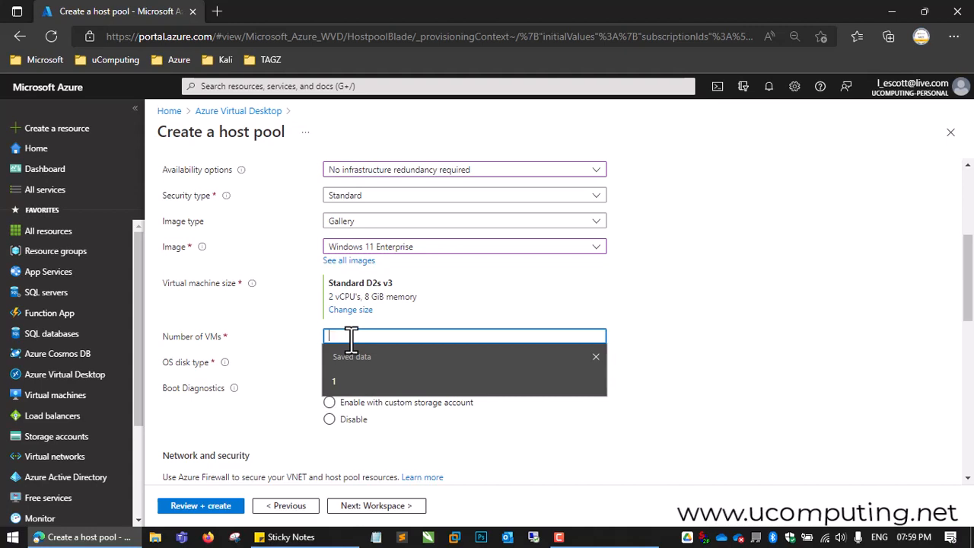
type("1")
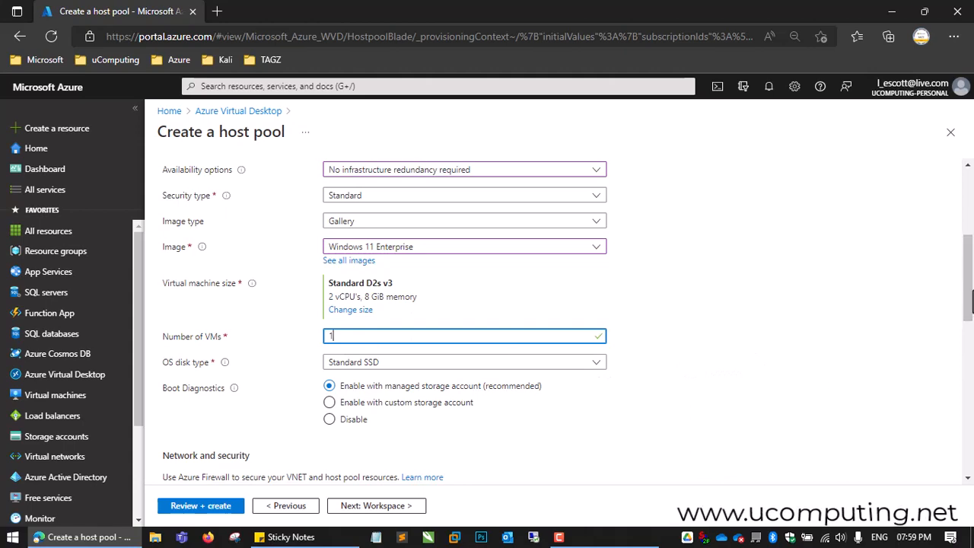
mouse_move(972, 298)
left_mouse_down()
mouse_move(971, 219)
mouse_move(972, 319)
mouse_move(971, 304)
left_mouse_up()
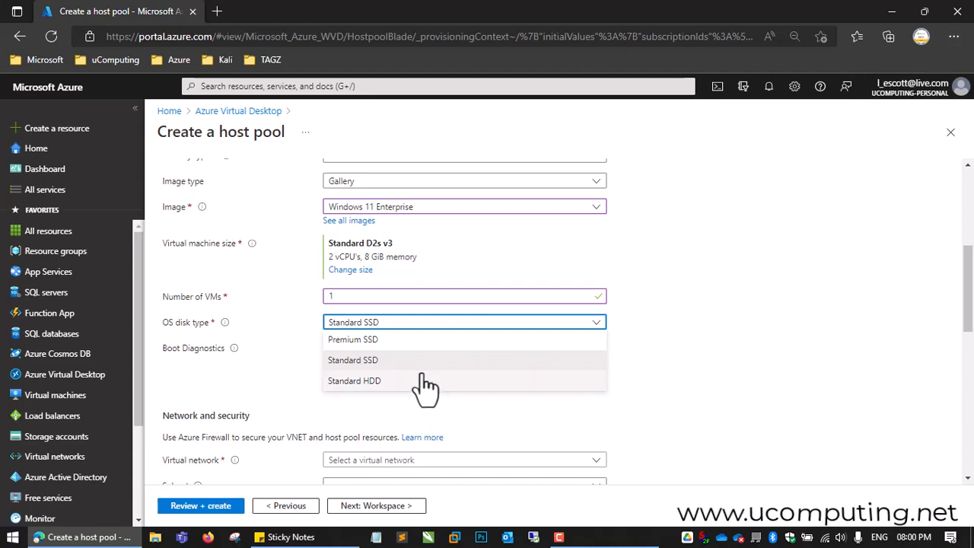
left_click(378, 361)
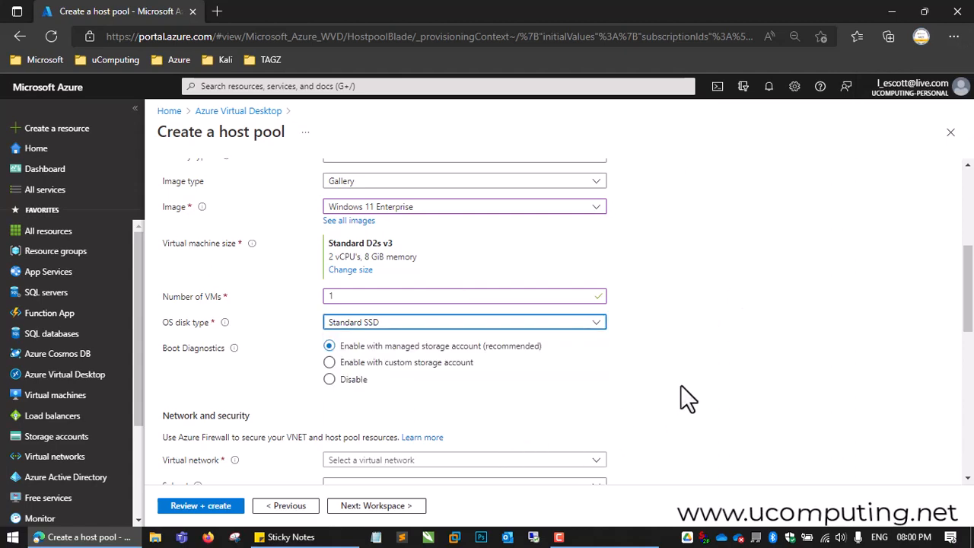
Step: Disable boot diagnostics and select UAVD-VNET as the virtual network for the session hosts
left_click(330, 379)
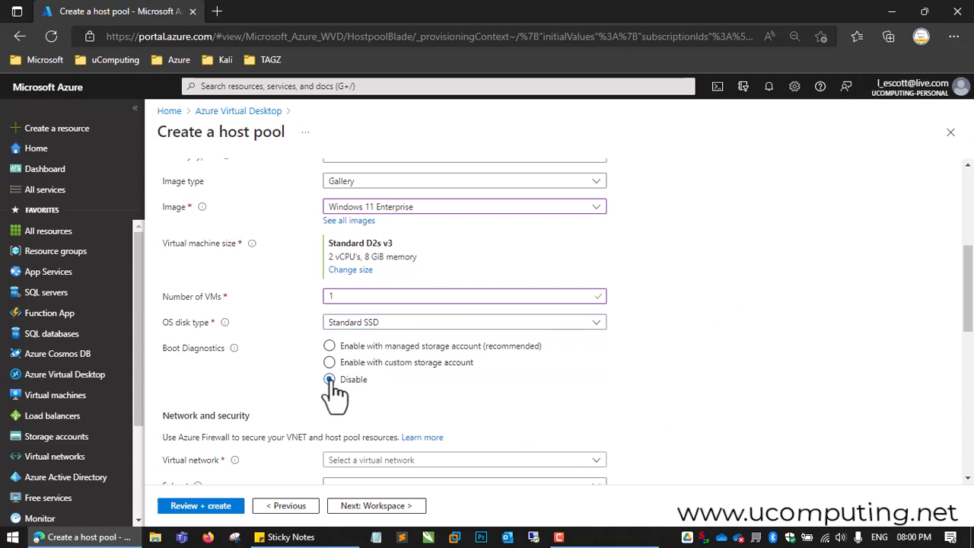
scroll(582, 373, "down", 2)
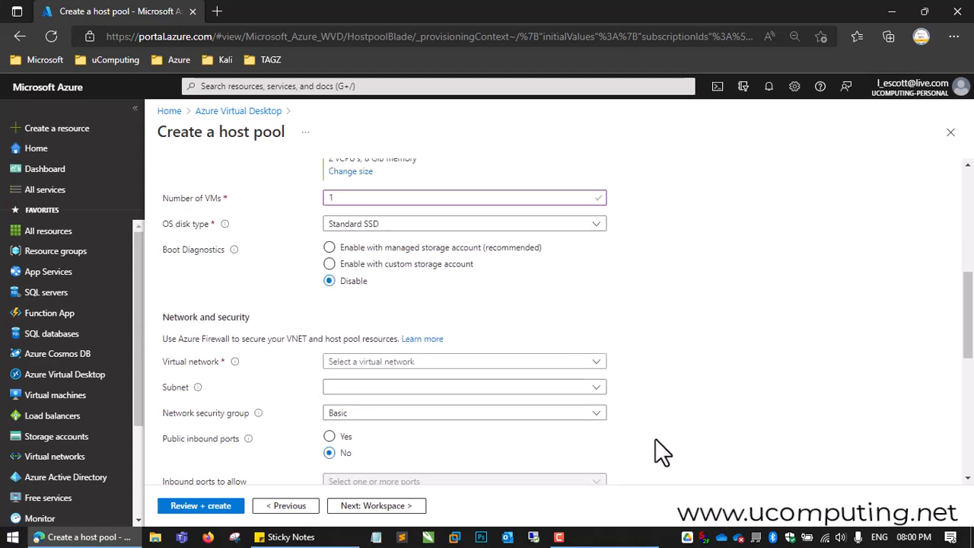
scroll(677, 328, "down", 2)
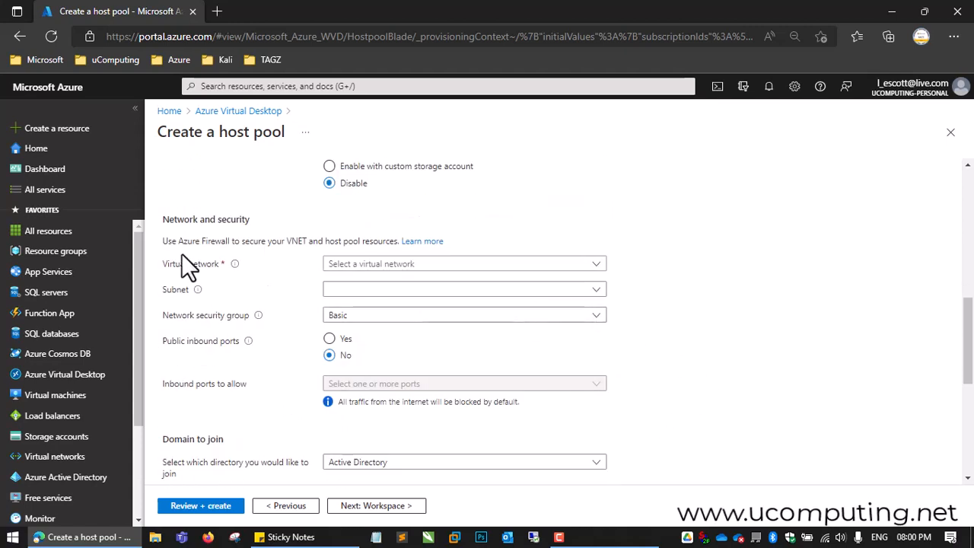
left_click(491, 265)
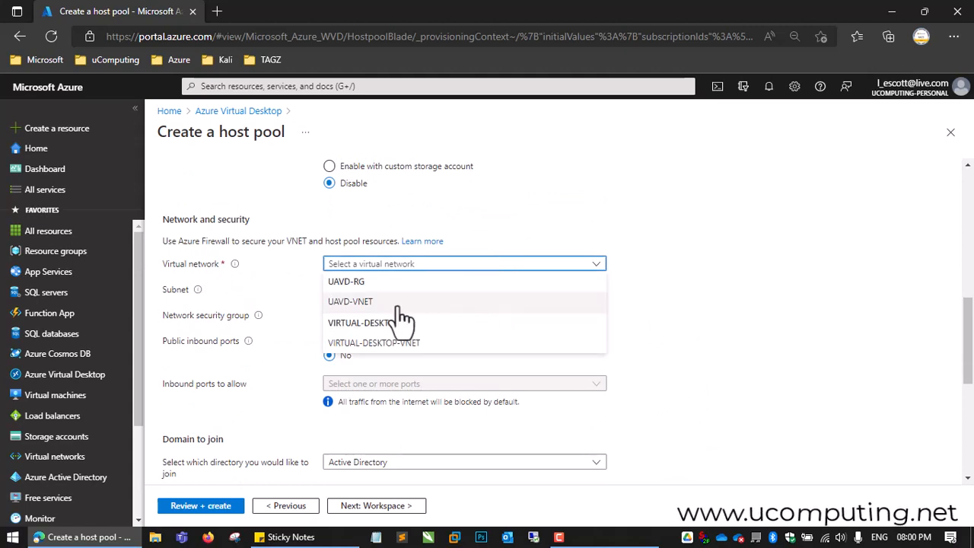
left_click(351, 302)
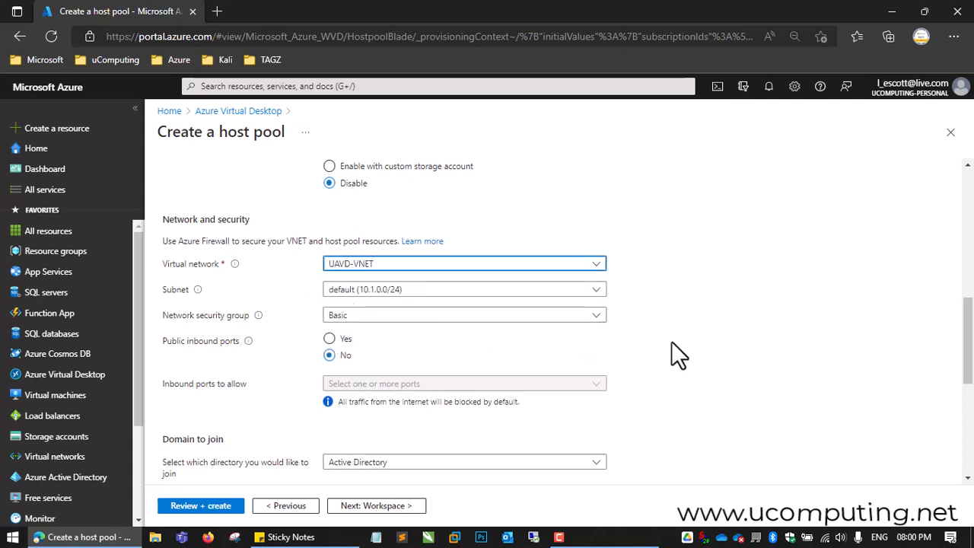
Step: Review the network security group choices, keep Basic, and continue to the domain join settings
scroll(672, 341, "down", 1)
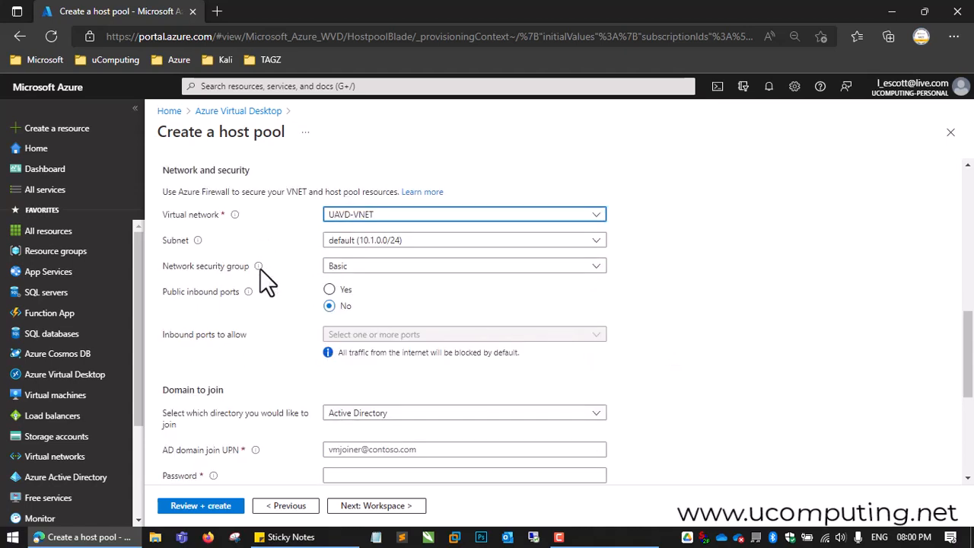
left_click(511, 269)
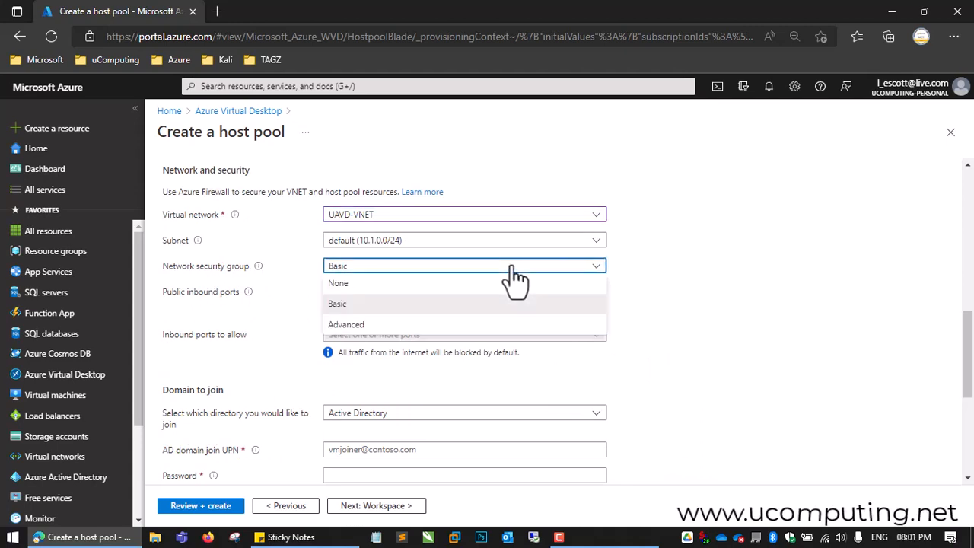
left_click(511, 268)
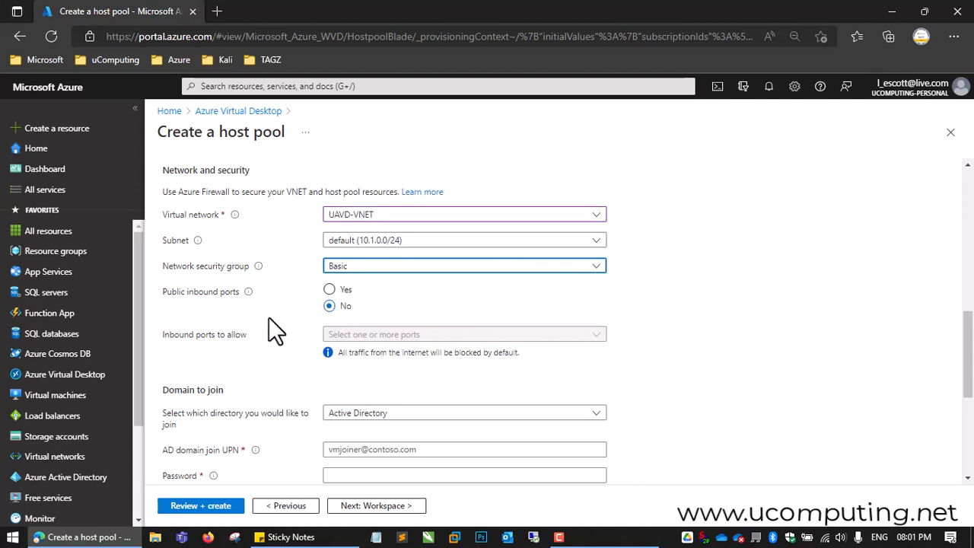
scroll(408, 354, "down", 1)
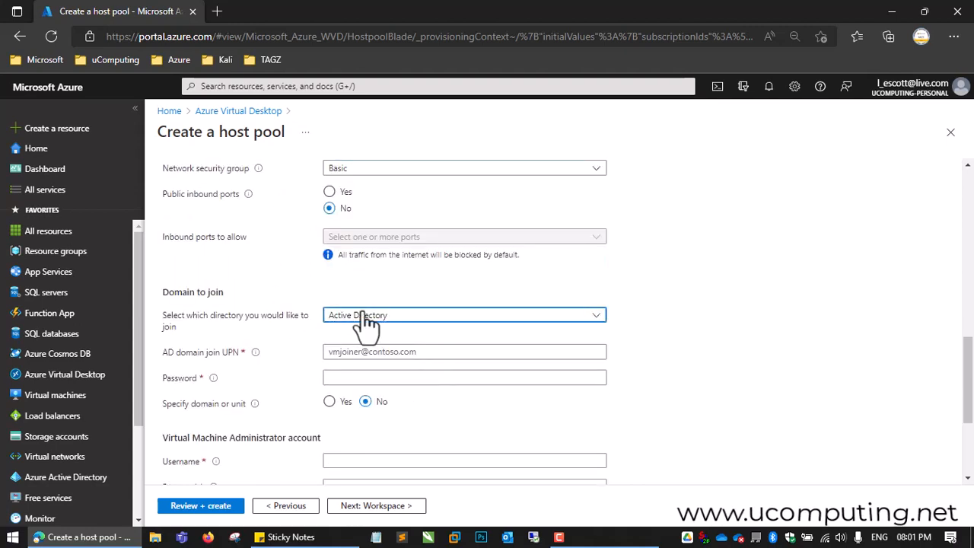
Step: Set the session hosts to join Azure Active Directory, leaving Intune enrollment off
left_click(455, 318)
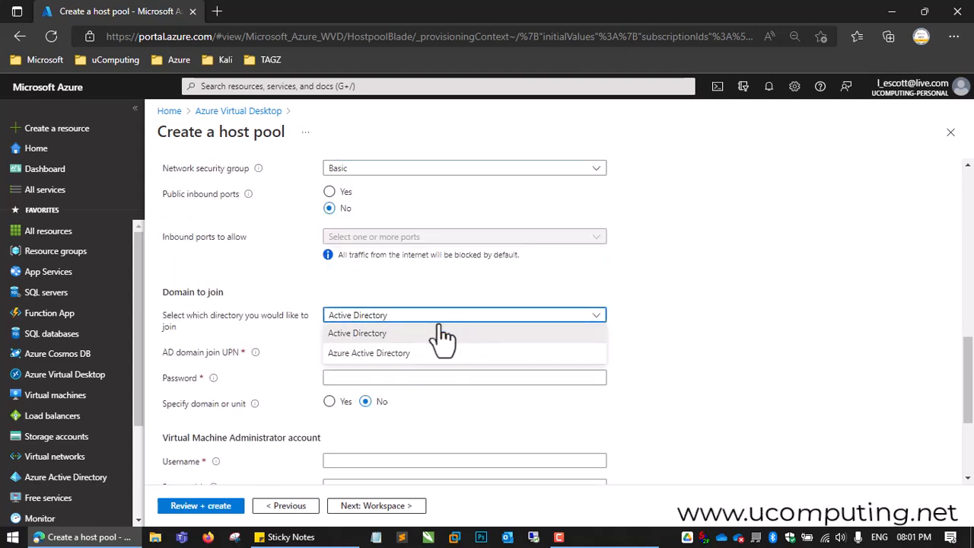
left_click(396, 355)
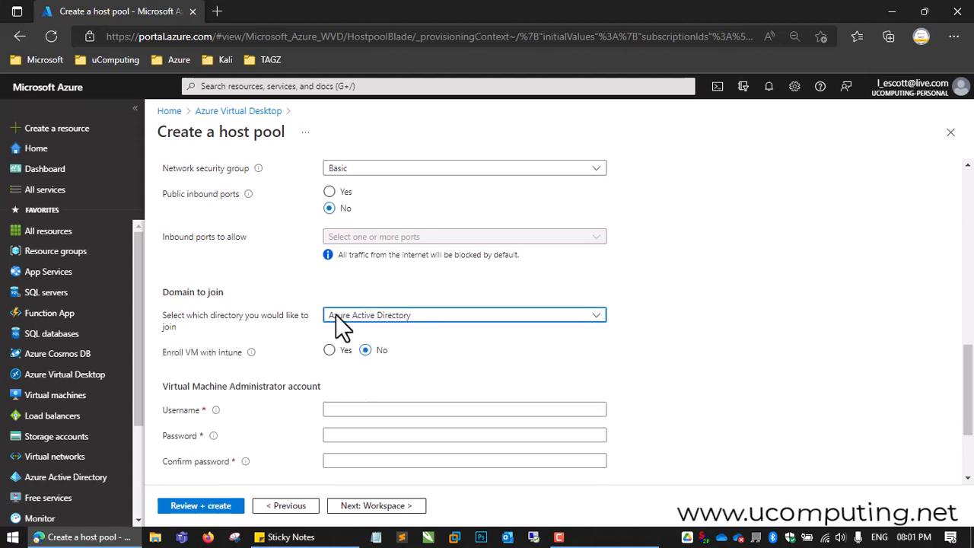
scroll(725, 334, "down", 1)
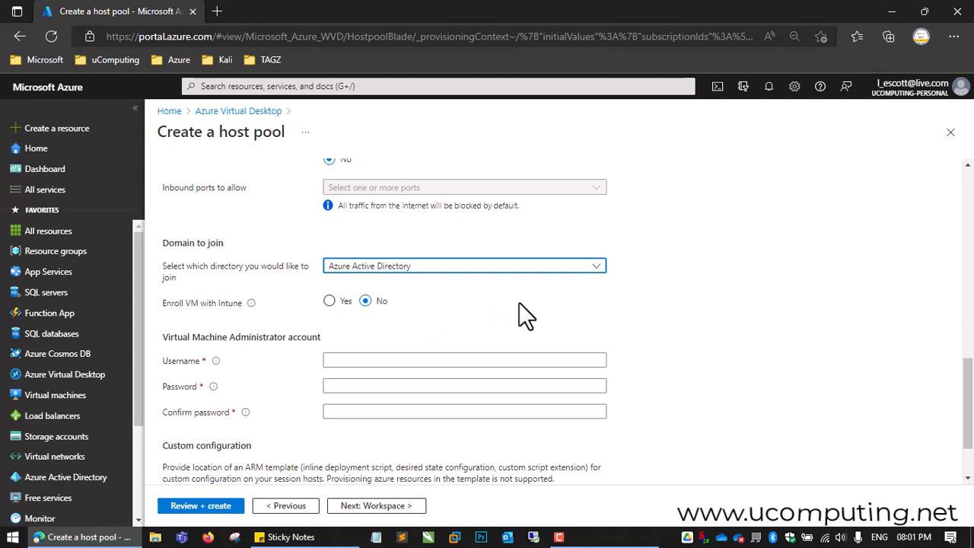
Step: Enter uadmin as the username of the virtual machine administrator account
scroll(521, 311, "down", 1)
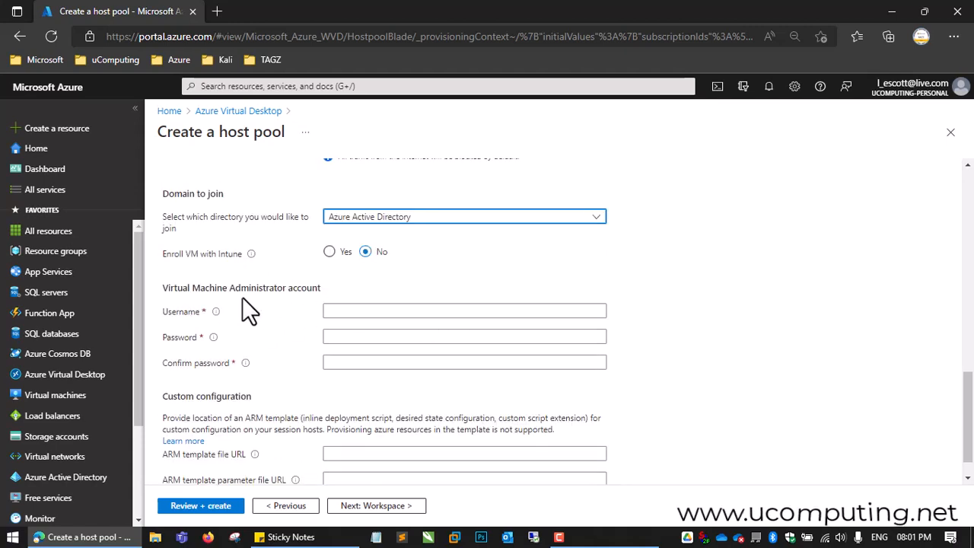
left_click(348, 312)
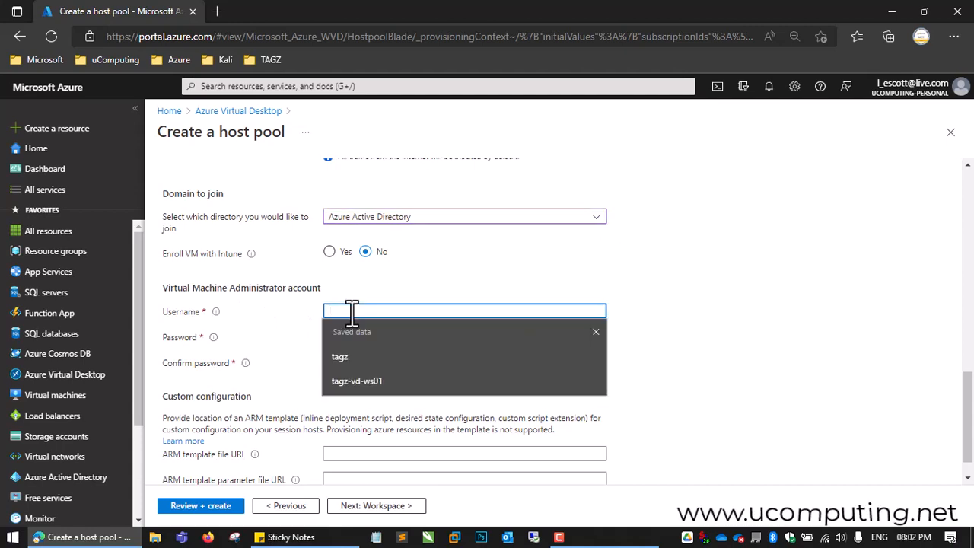
left_click(708, 313)
left_click(344, 311)
type("u")
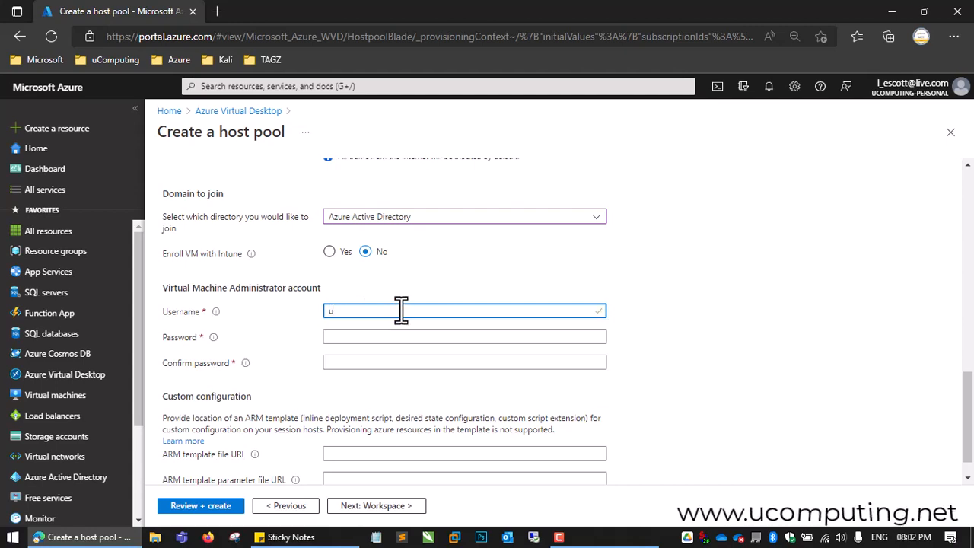
type("admin")
key("Tab")
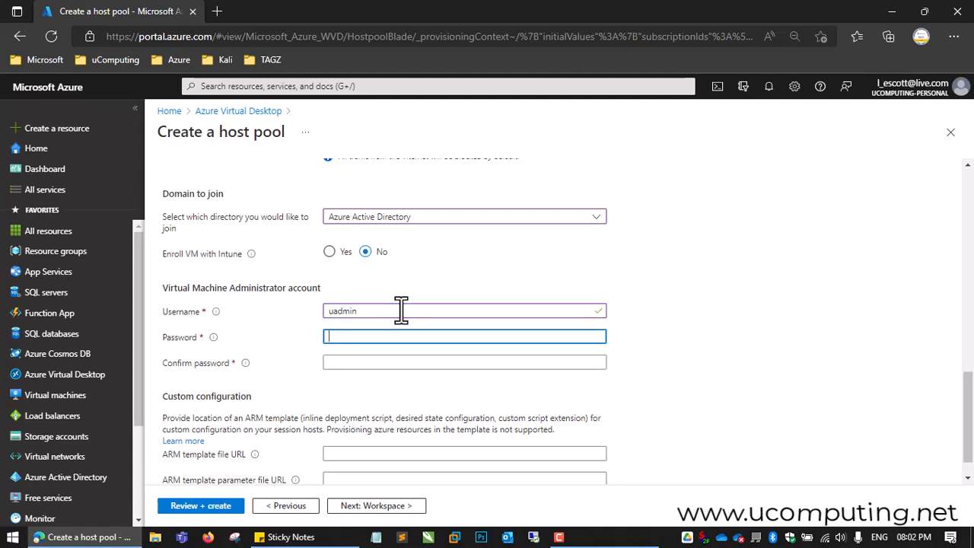
Step: Enter and confirm the administrator account password, leave the ARM template URLs empty, and continue to the workspace settings
type("•••••••••••")
key("Tab")
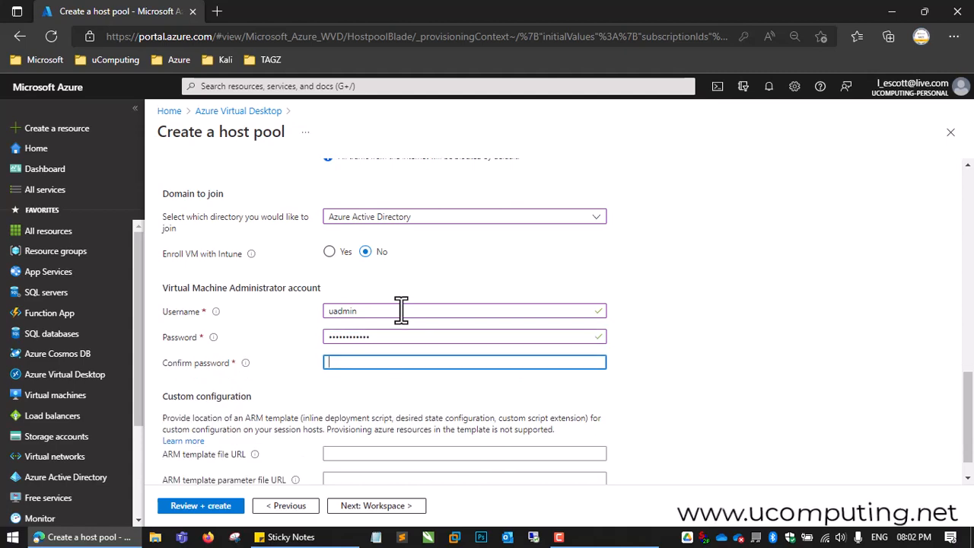
type("••••••••••••")
scroll(298, 370, "down", 1)
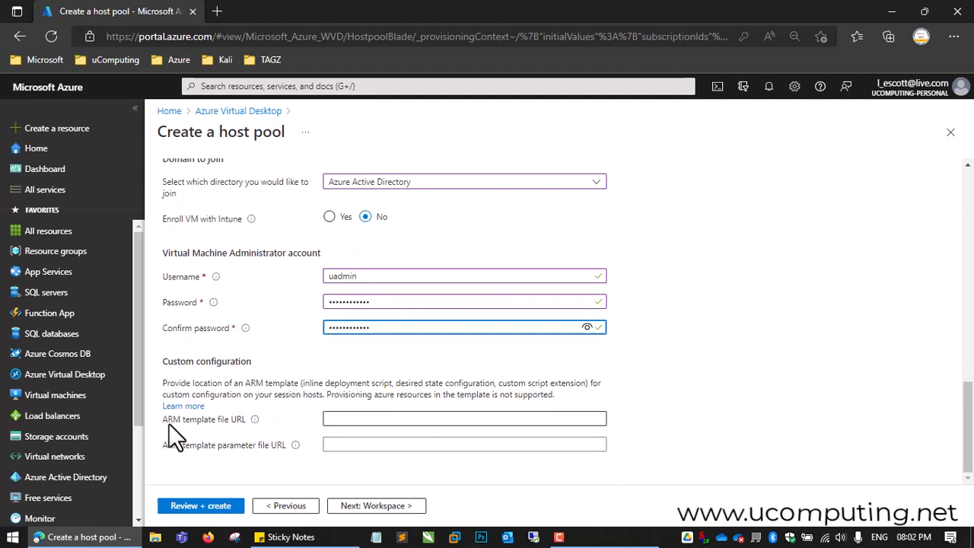
left_click(380, 508)
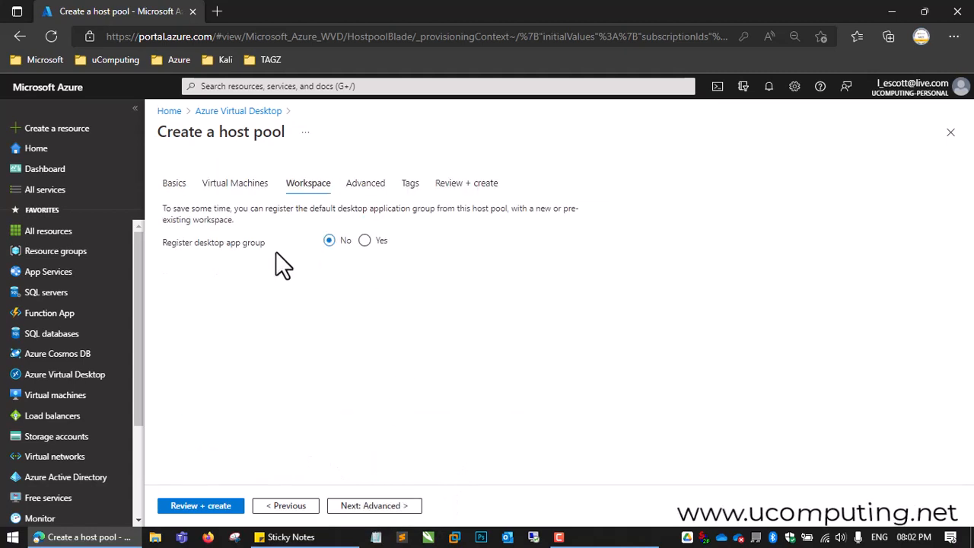
Step: Register the desktop app group to a new workspace named workspace02
left_click(365, 240)
left_click(404, 268)
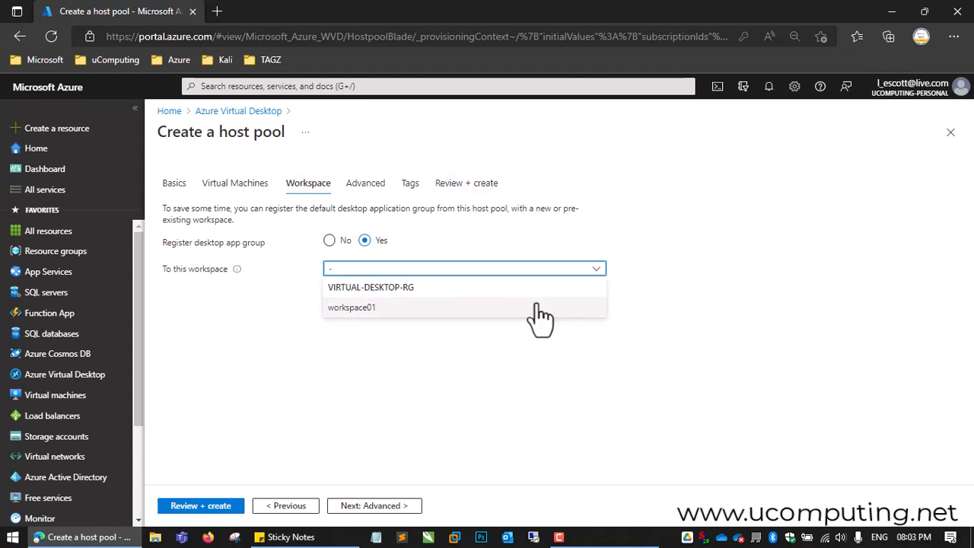
left_click(695, 326)
left_click(329, 283)
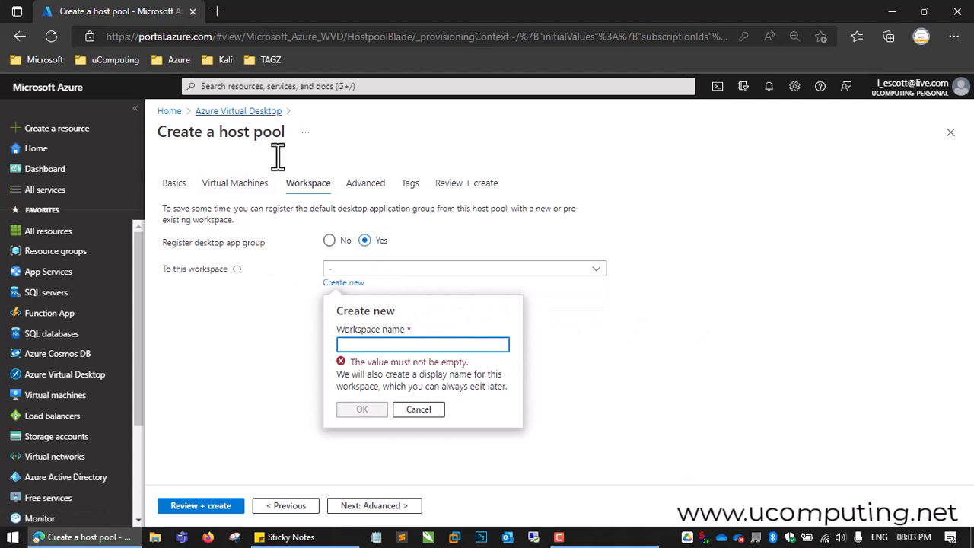
left_click(377, 344)
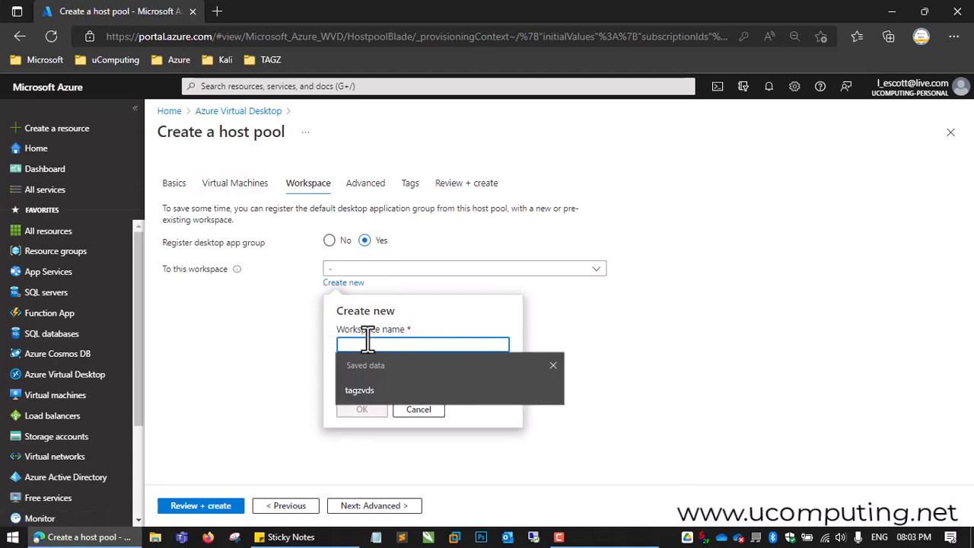
type("workspace02")
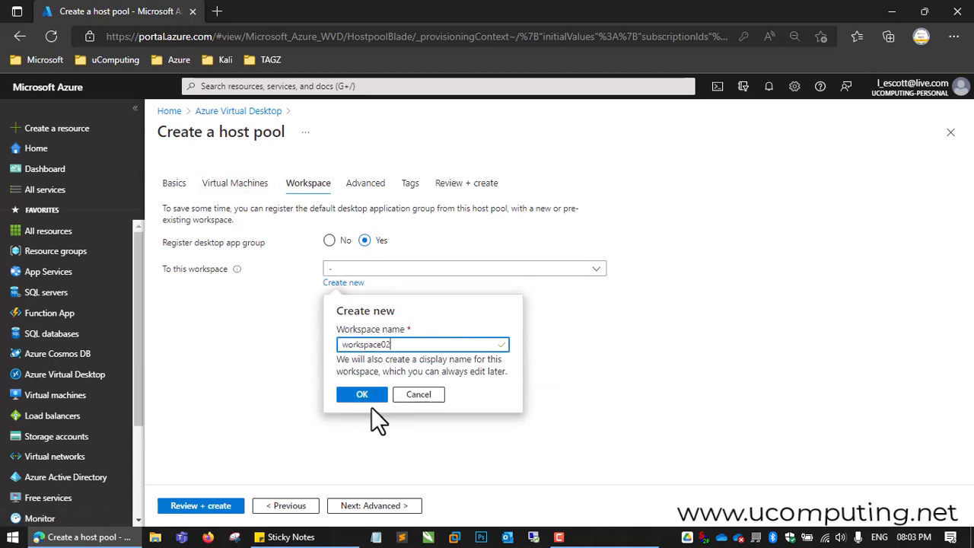
left_click(363, 395)
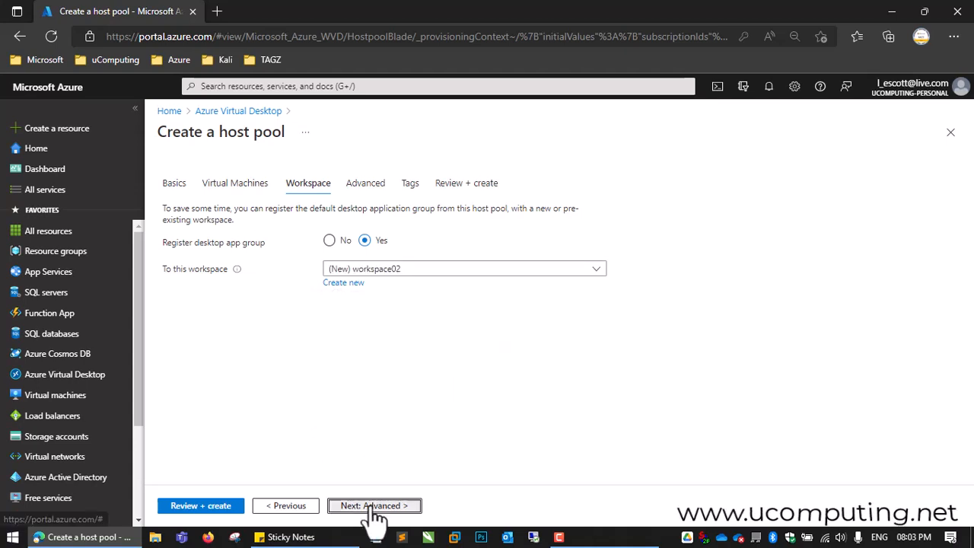
Step: Leave diagnostics settings and tags at their defaults, review the configuration summary, and create the host pool
left_click(373, 505)
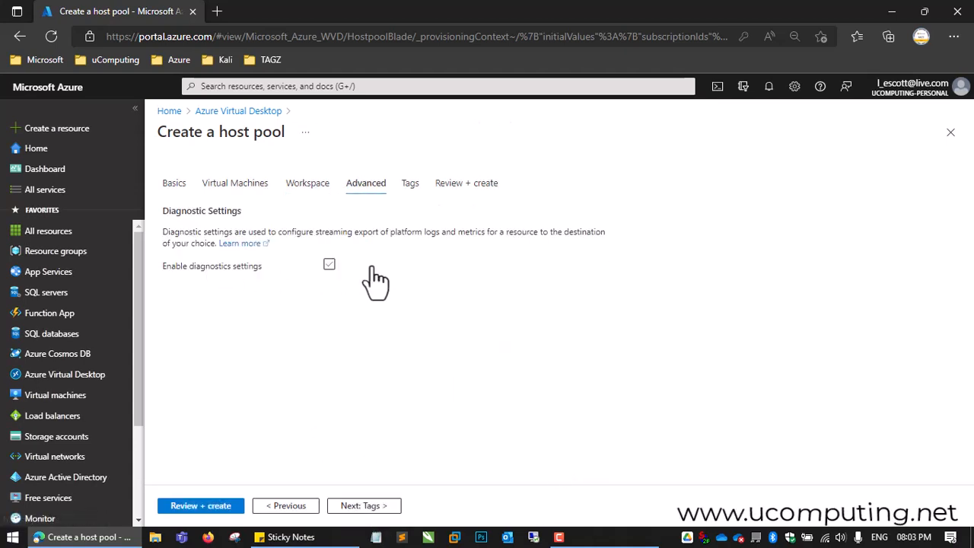
left_click(380, 506)
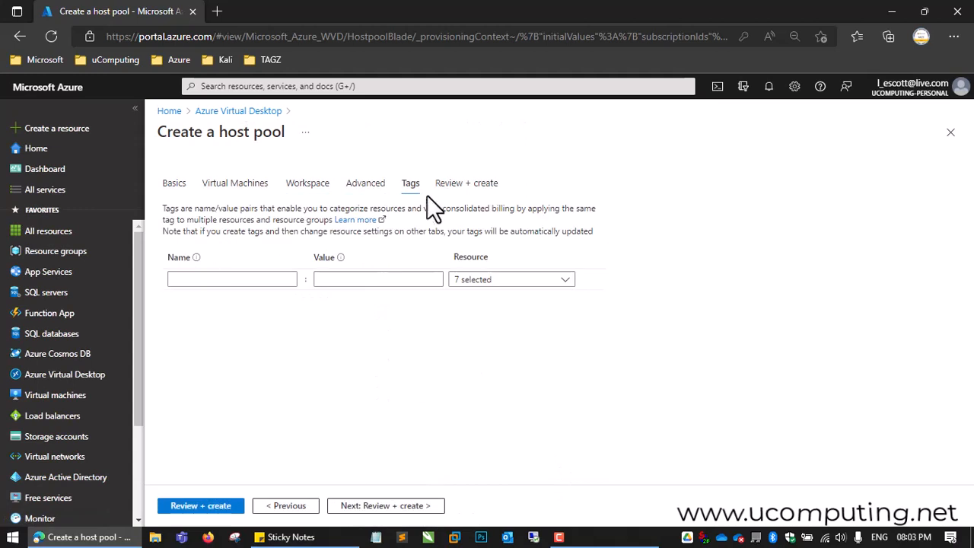
left_click(397, 507)
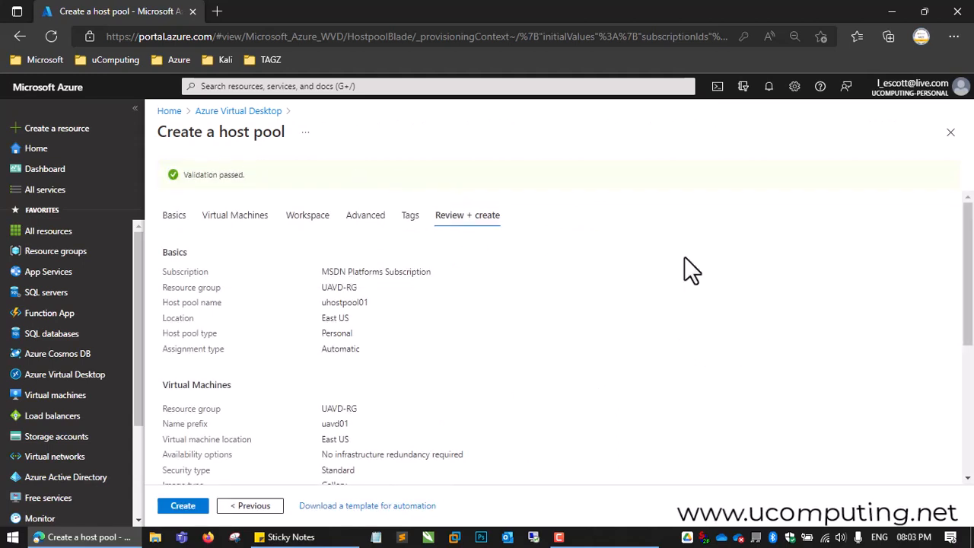
mouse_move(970, 236)
left_mouse_down()
mouse_move(967, 365)
mouse_move(968, 235)
left_mouse_up()
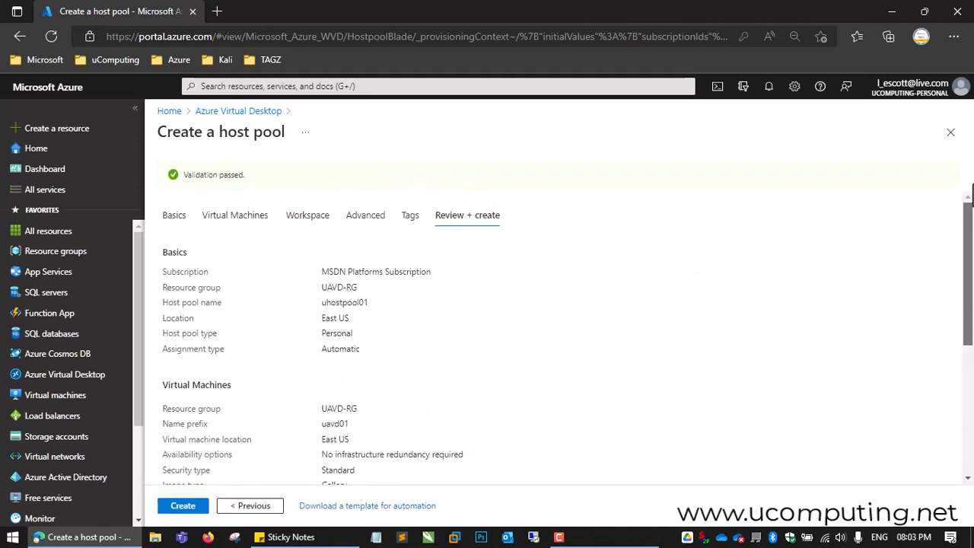
left_click(184, 507)
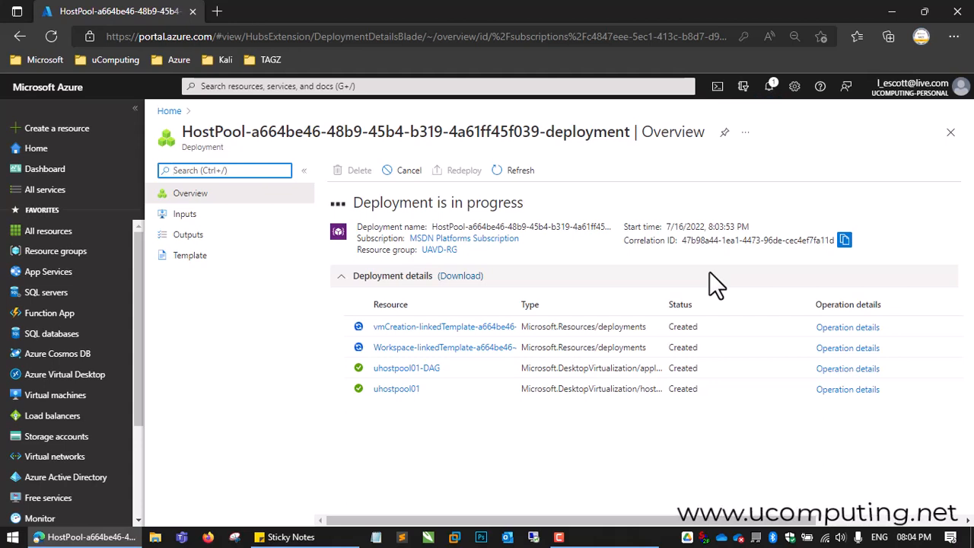
Step: Check the deployment notifications for the host pool and return to the portal home page
left_click(771, 85)
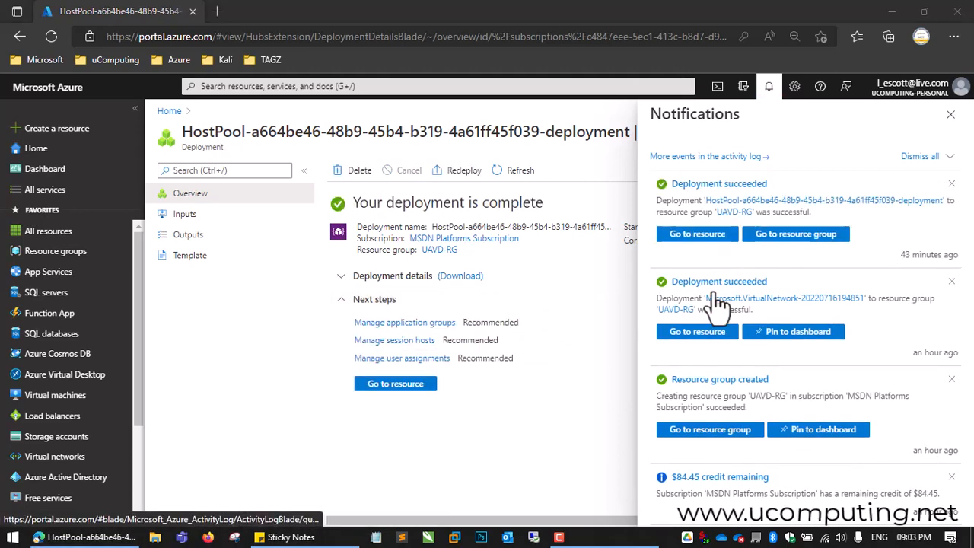
left_click(950, 115)
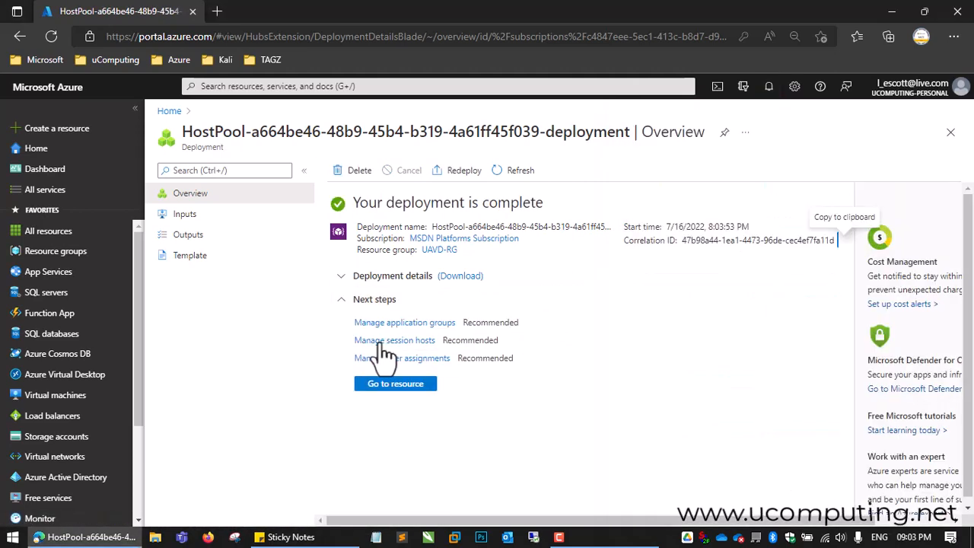
left_click(79, 382)
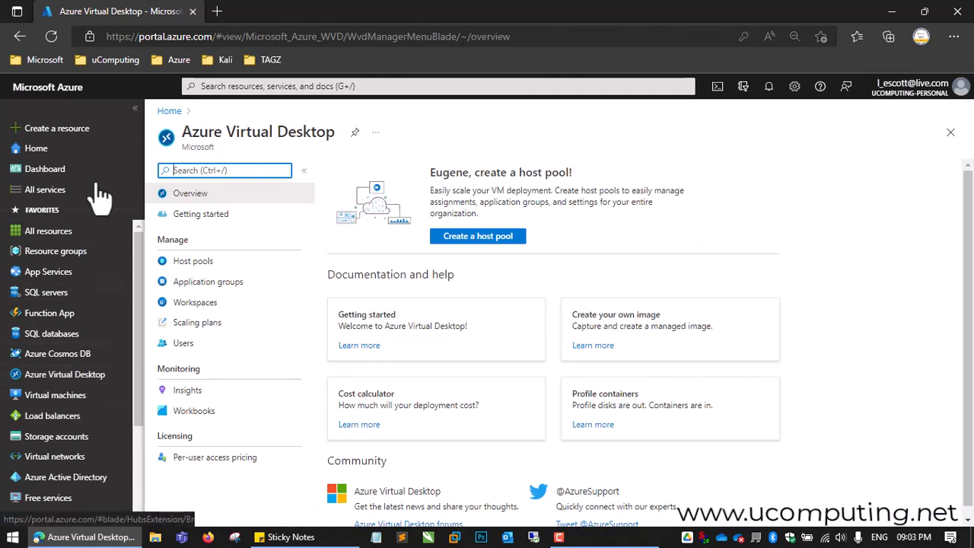
left_click(31, 150)
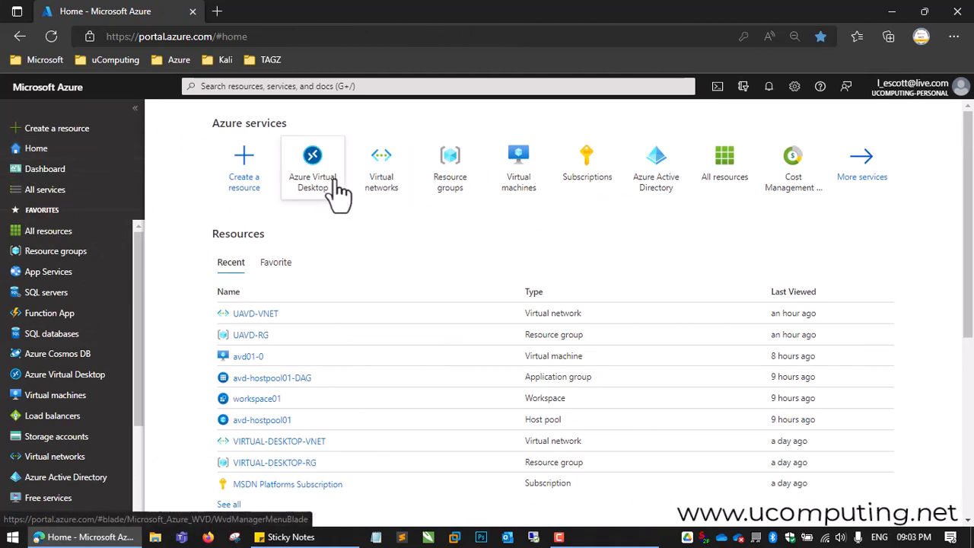
mouse_move(336, 187)
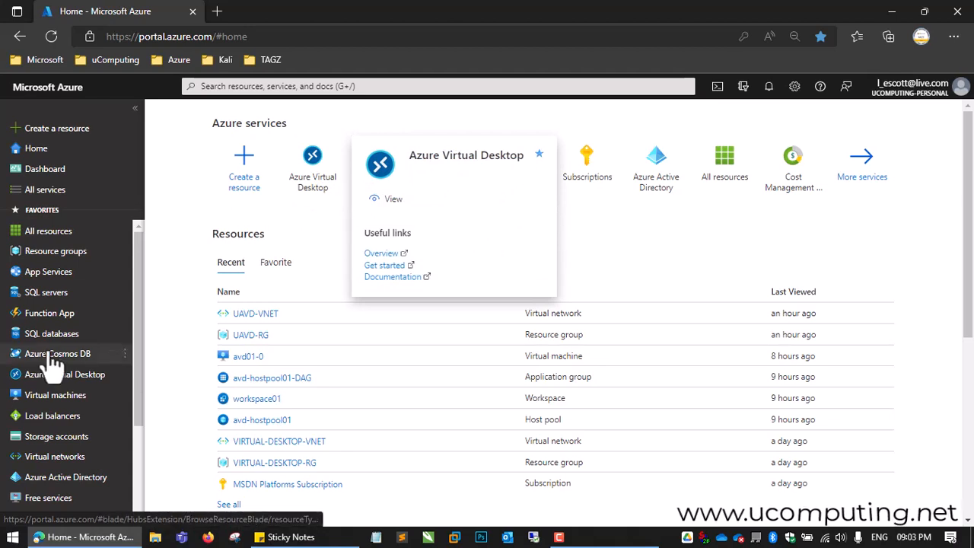
Step: Open workspace02 from the list of Azure Virtual Desktop workspaces
left_click(86, 382)
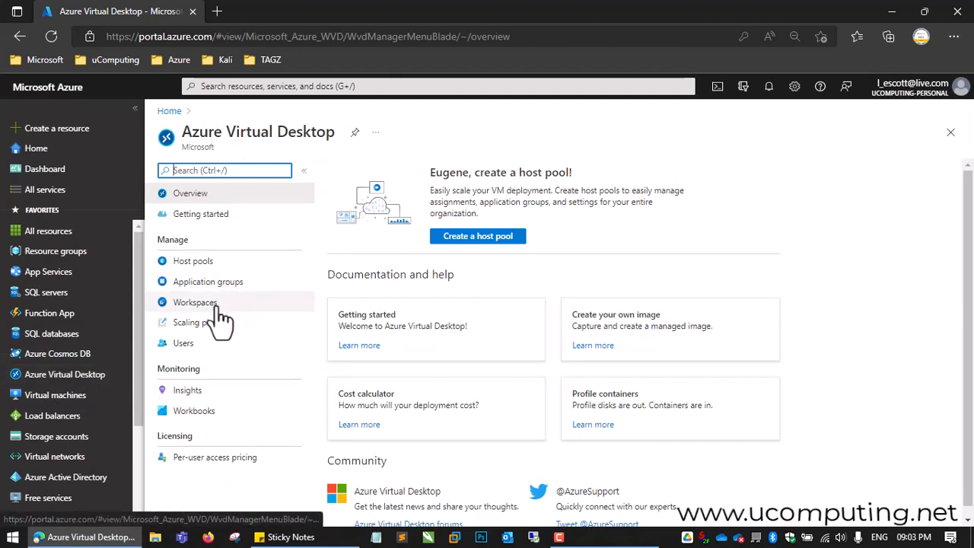
left_click(195, 303)
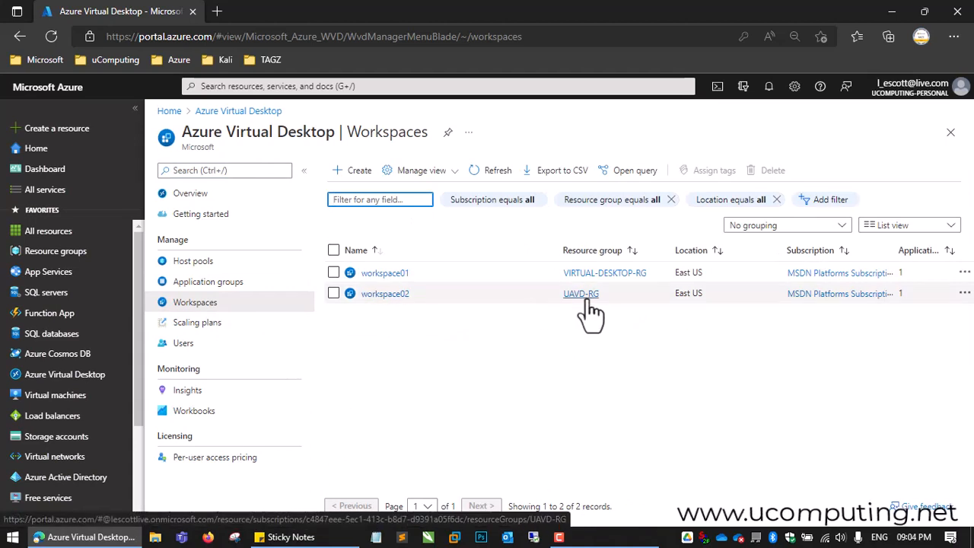
left_click(371, 295)
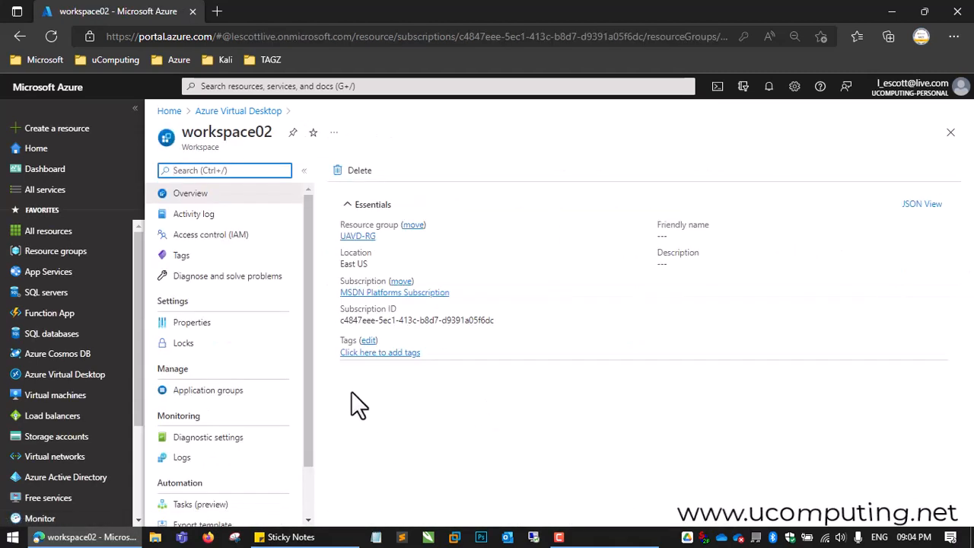
Step: Open the uhostpool01-DAG application group of the workspace and view its user assignments
left_click_drag(311, 276, 311, 328)
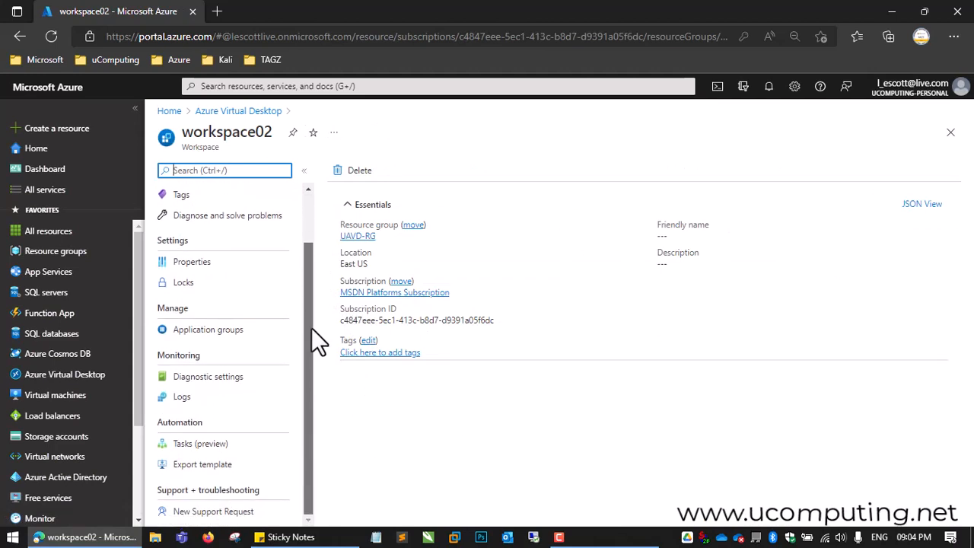
left_click(234, 335)
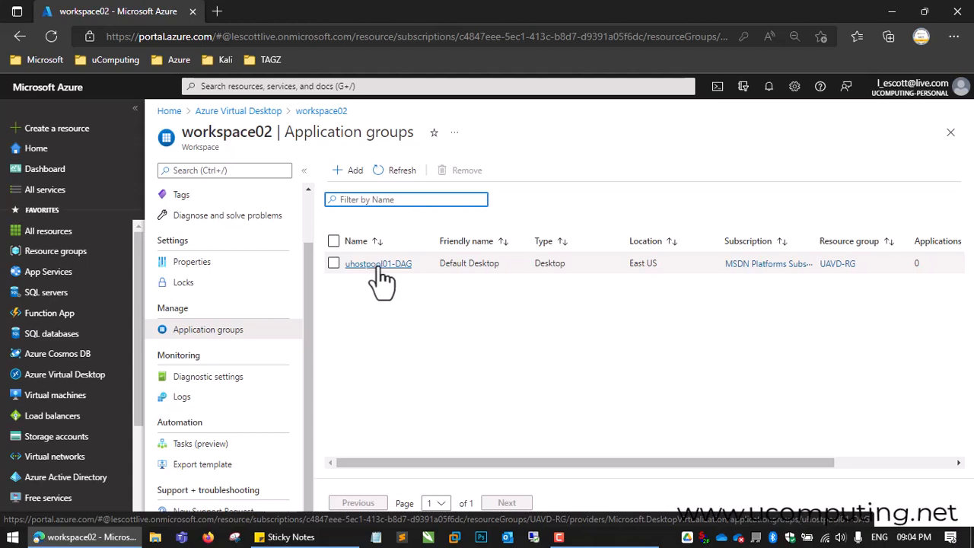
left_click(378, 265)
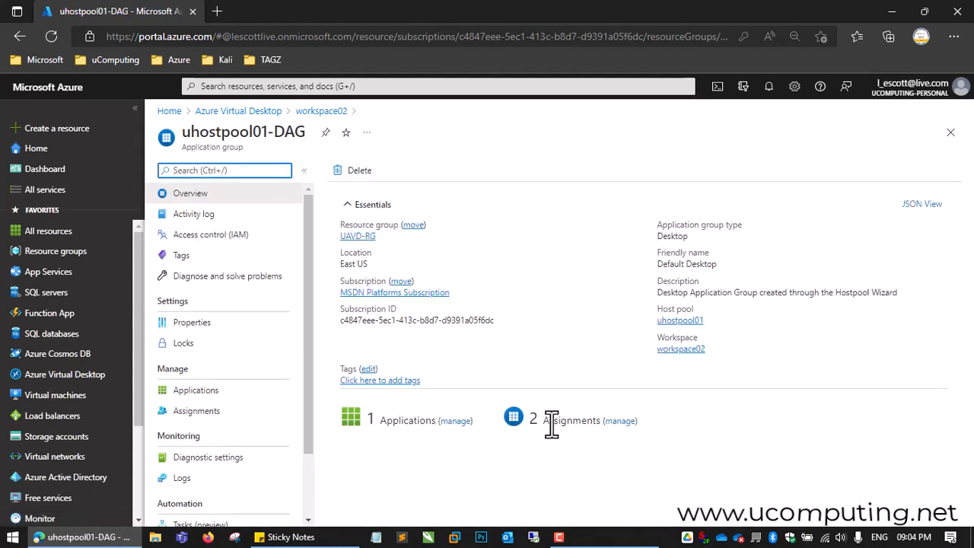
left_click_drag(305, 315, 310, 352)
left_click(207, 370)
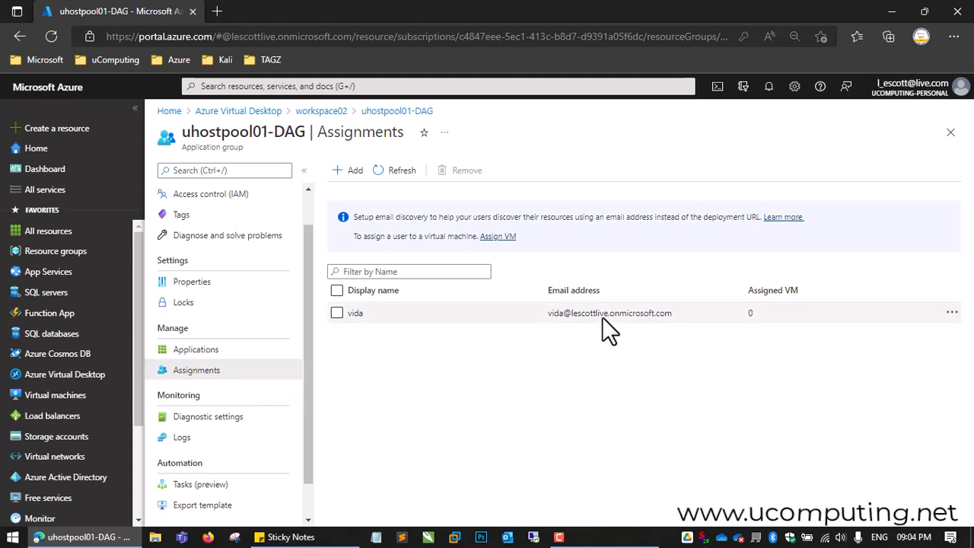
Step: Open the assigned desktop user's profile in Azure Active Directory and view the user's assigned roles
left_click(68, 478)
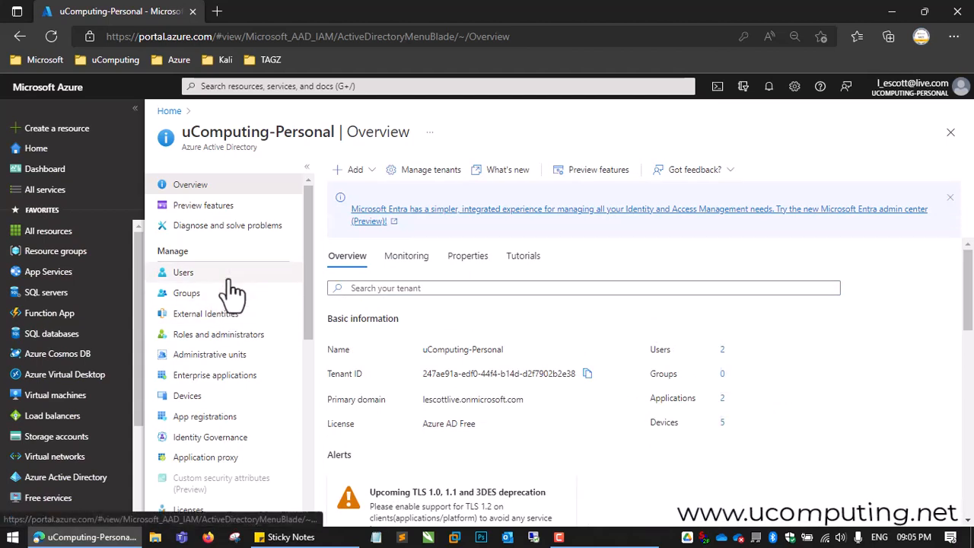
left_click(232, 290)
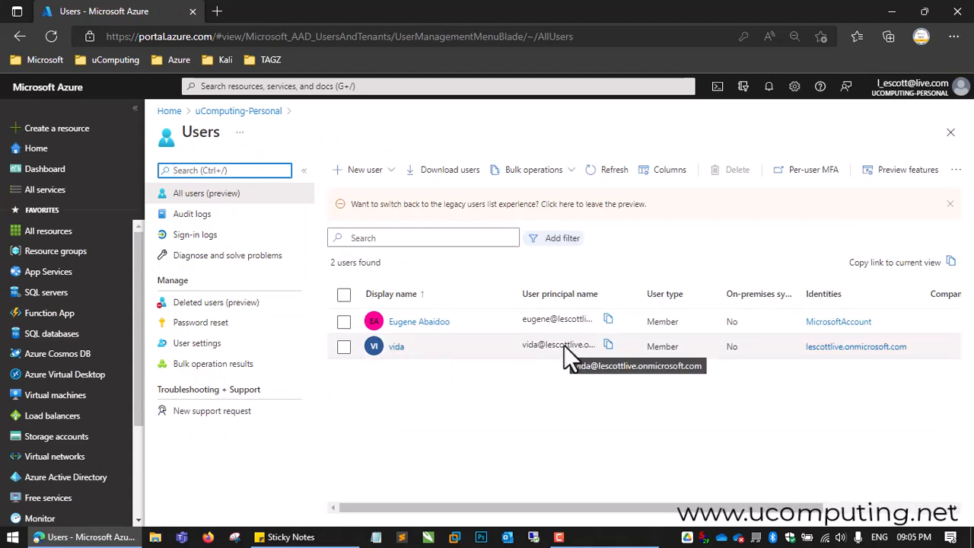
left_click(399, 346)
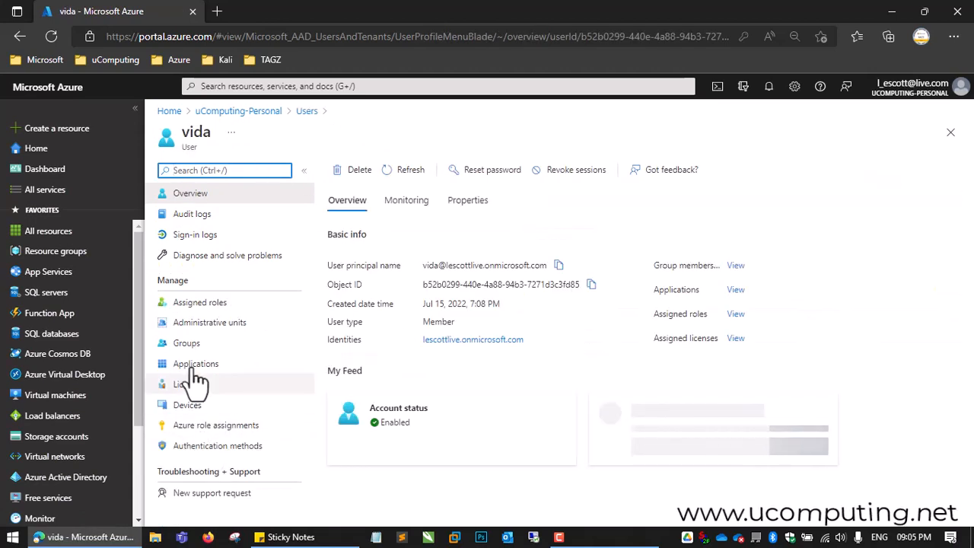
left_click(226, 302)
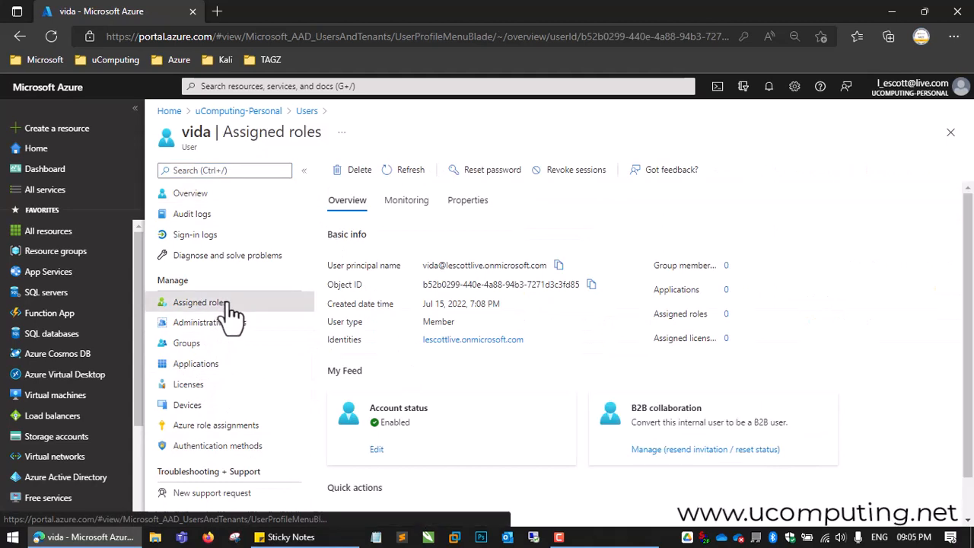
Step: View the desktop user's Azure role assignments for the MSDN Platforms Subscription
left_click(210, 439)
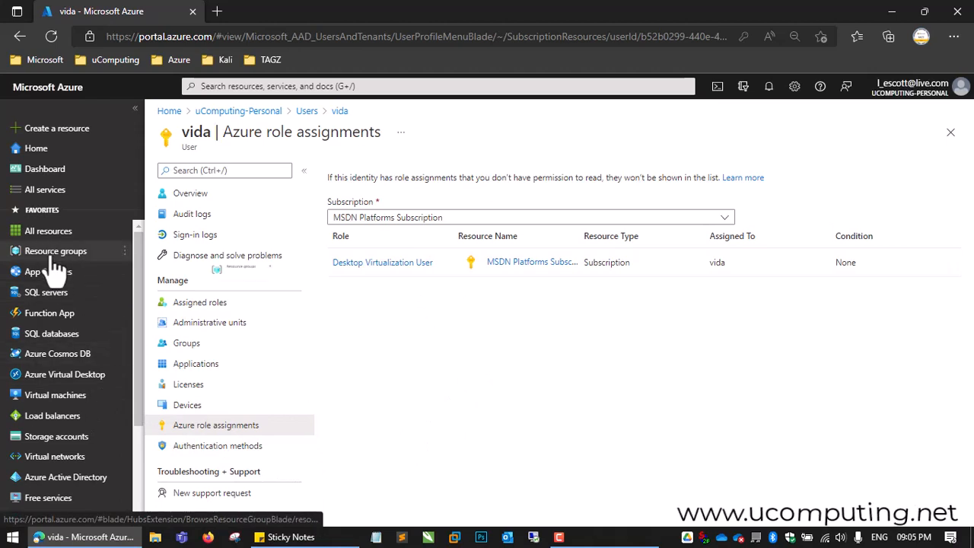
Step: Start creating a new user from the users list in Azure Active Directory
left_click(57, 478)
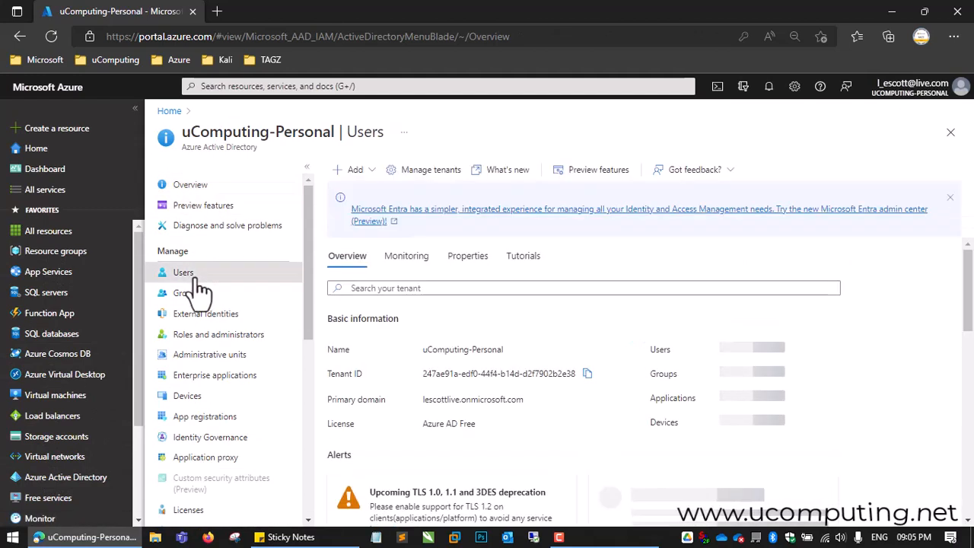
left_click(194, 276)
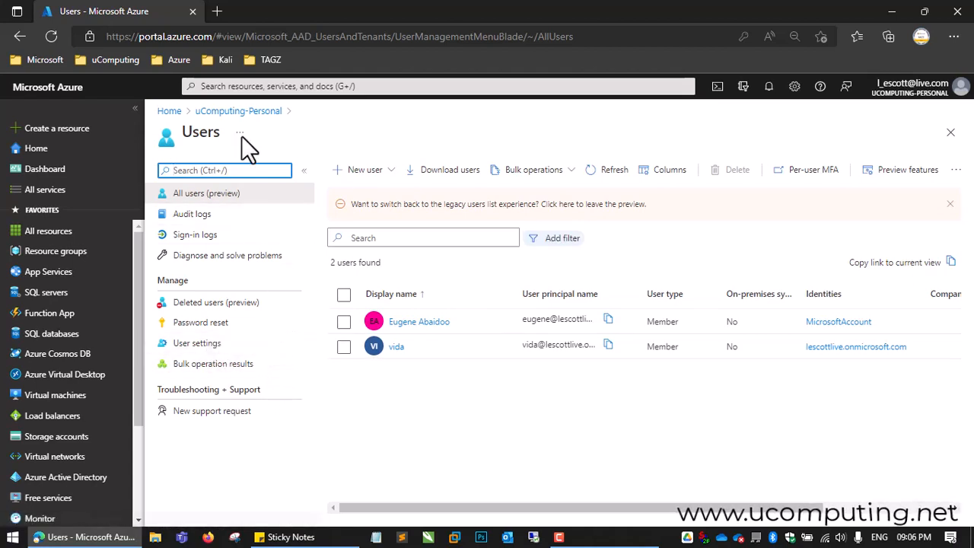
left_click(356, 174)
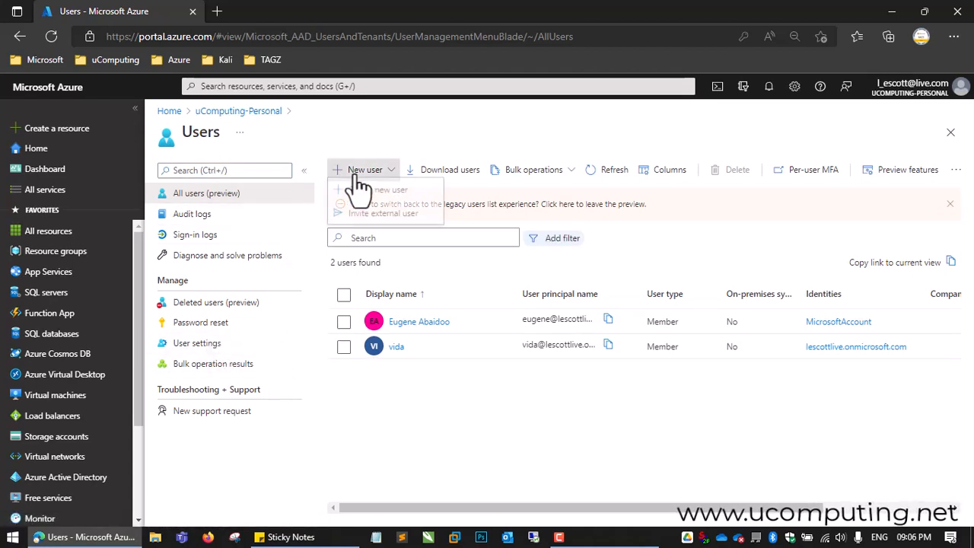
left_click(378, 205)
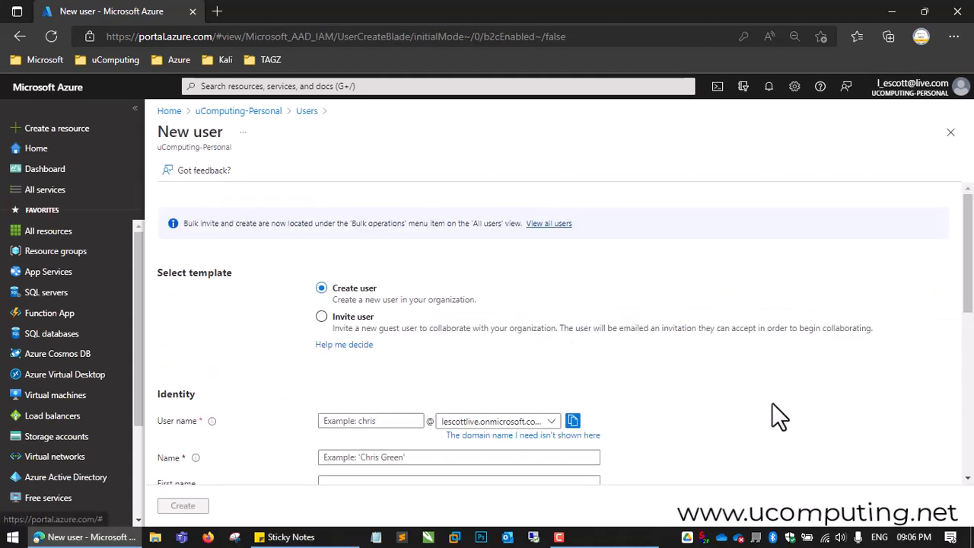
Step: Fill in the new user's identity with a user name, display name and first name
left_click_drag(960, 255, 962, 283)
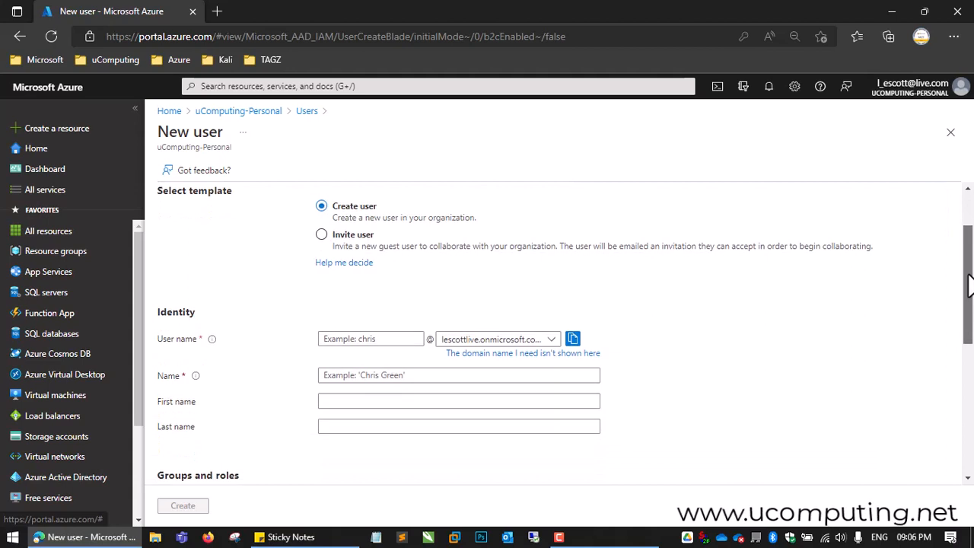
left_click(365, 340)
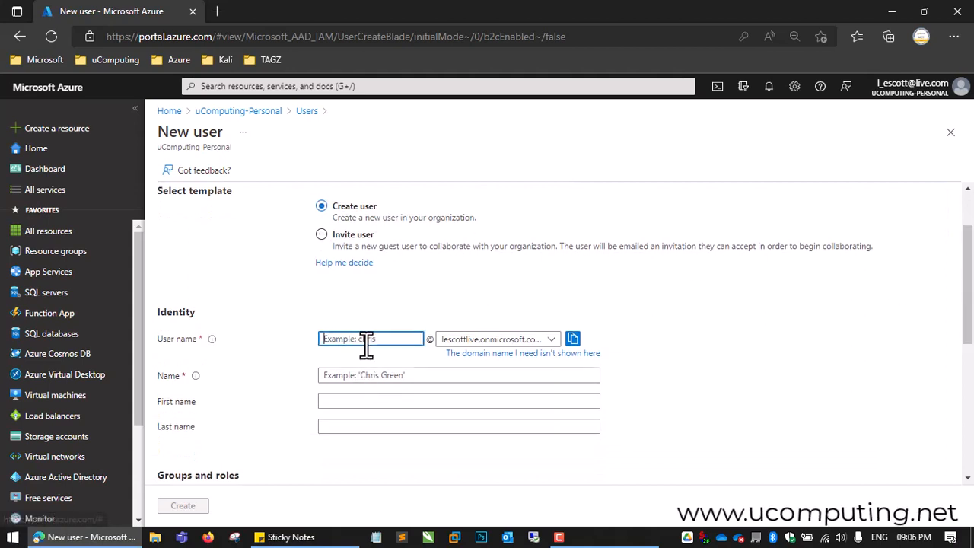
type("scott")
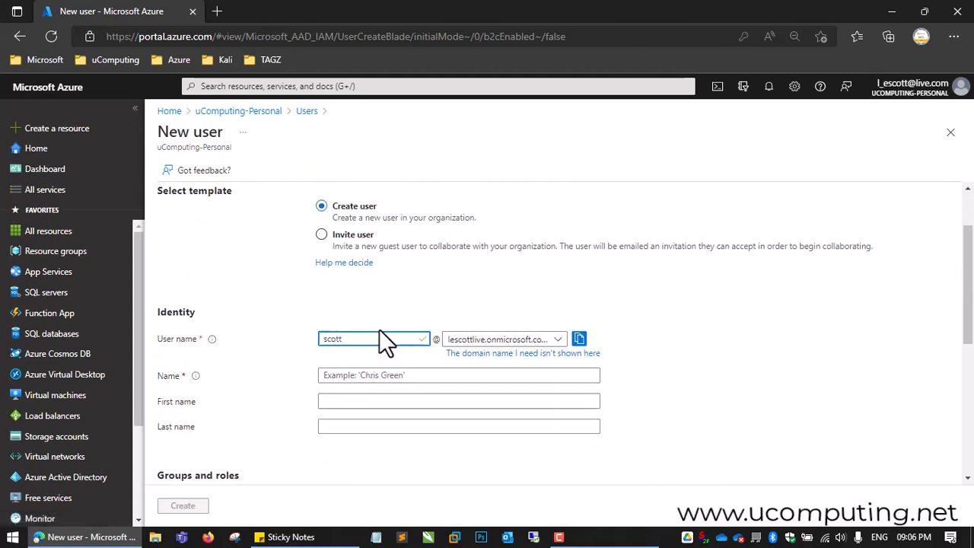
left_click(356, 375)
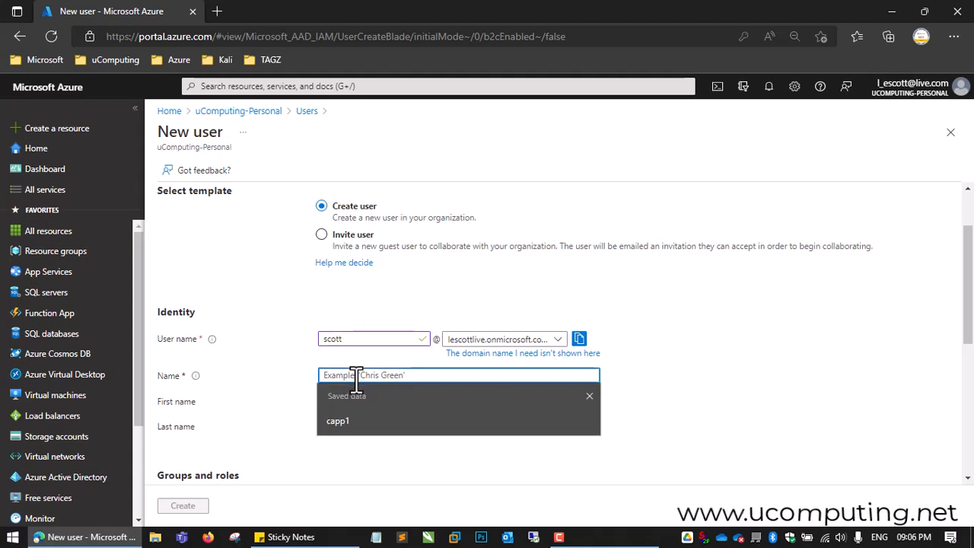
type("scott")
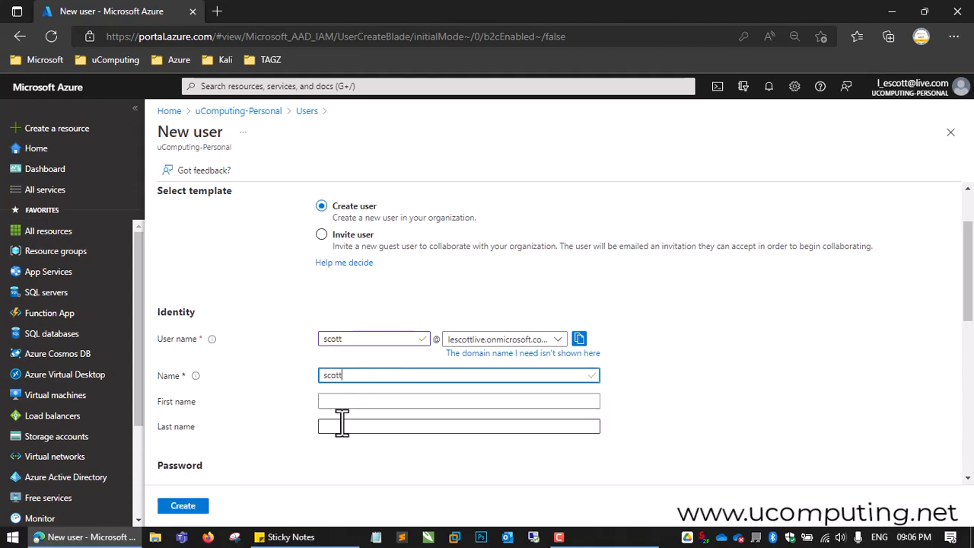
left_click(358, 401)
type("Scott")
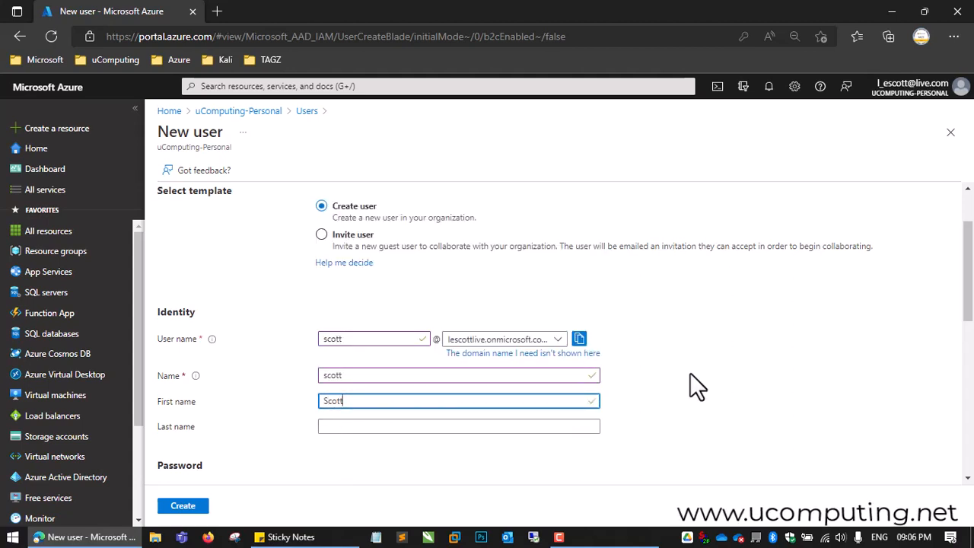
Step: Choose to create the password manually and enter the new user's initial password
scroll(743, 408, "down", 2)
left_click(454, 403)
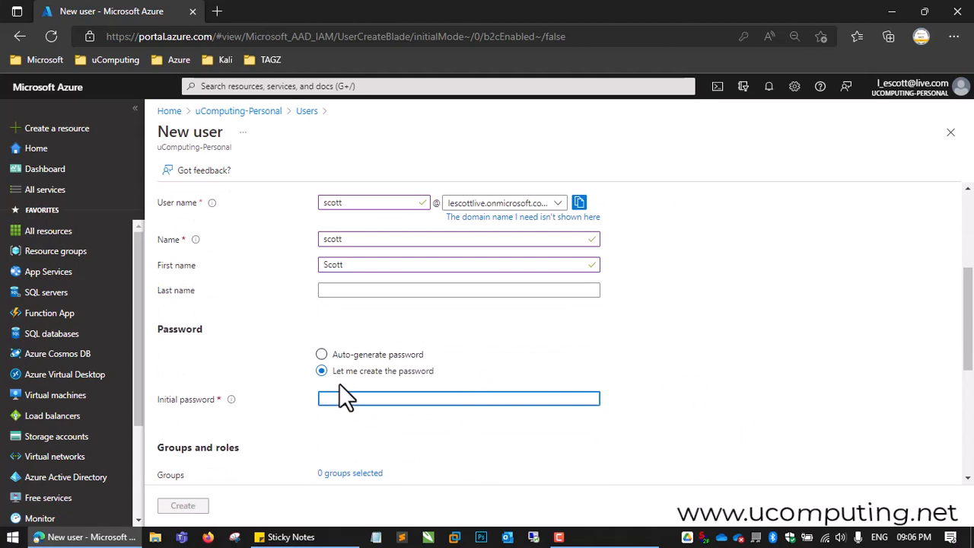
type("••••••••••••")
key("Tab")
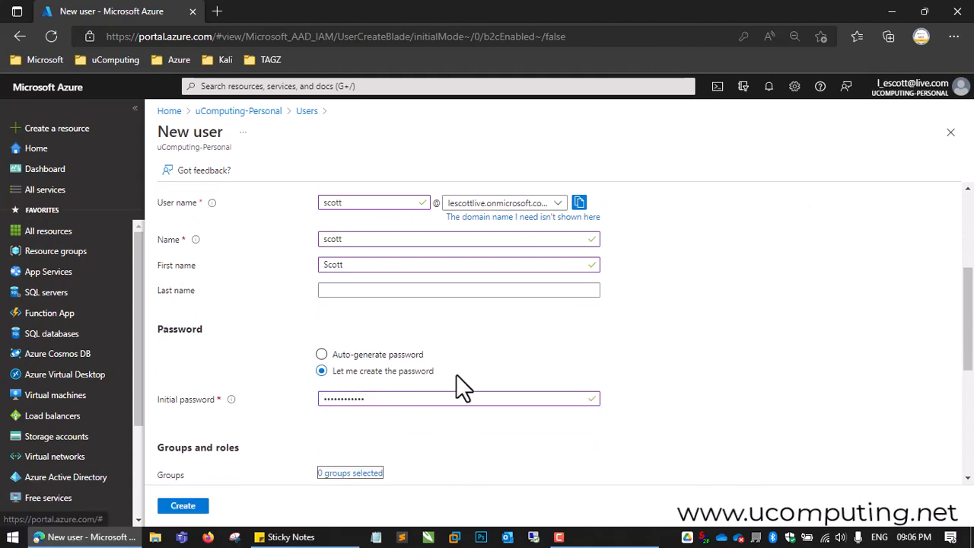
Step: Create the new user with the default User role and refresh the users list
scroll(318, 429, "down", 4)
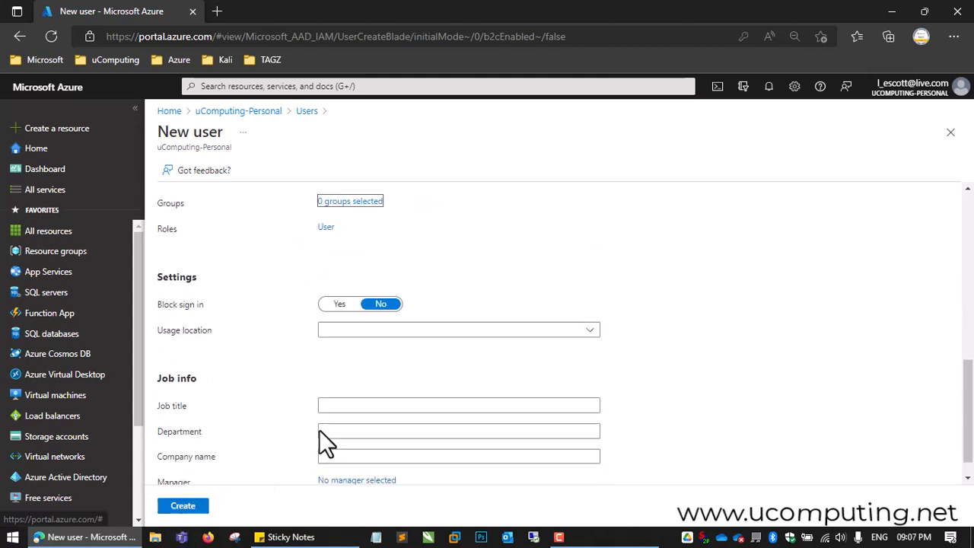
scroll(306, 466, "down", 1)
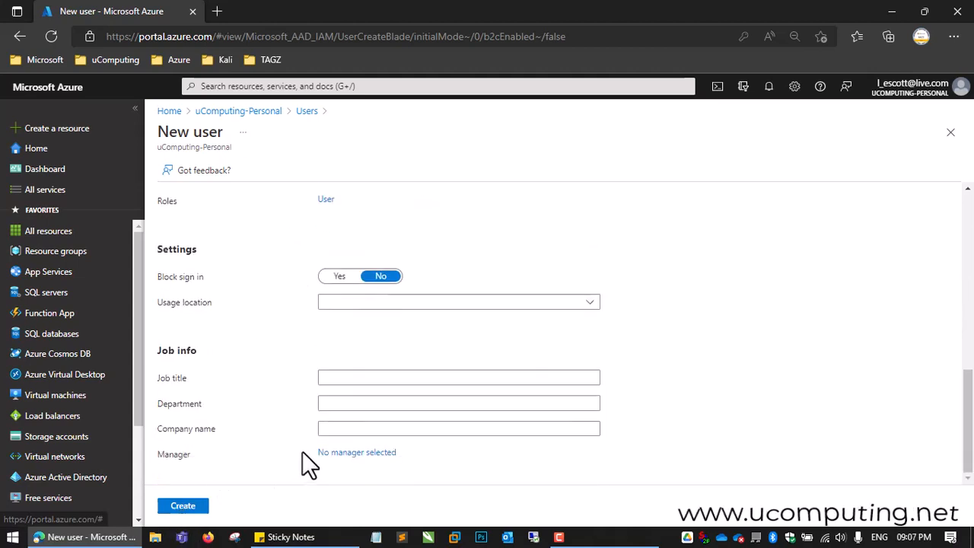
left_click(187, 506)
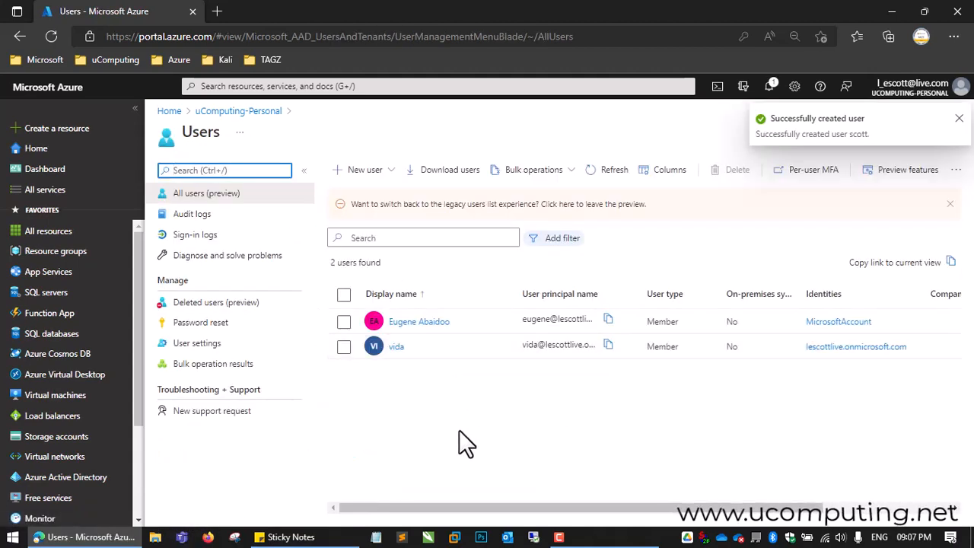
left_click(610, 170)
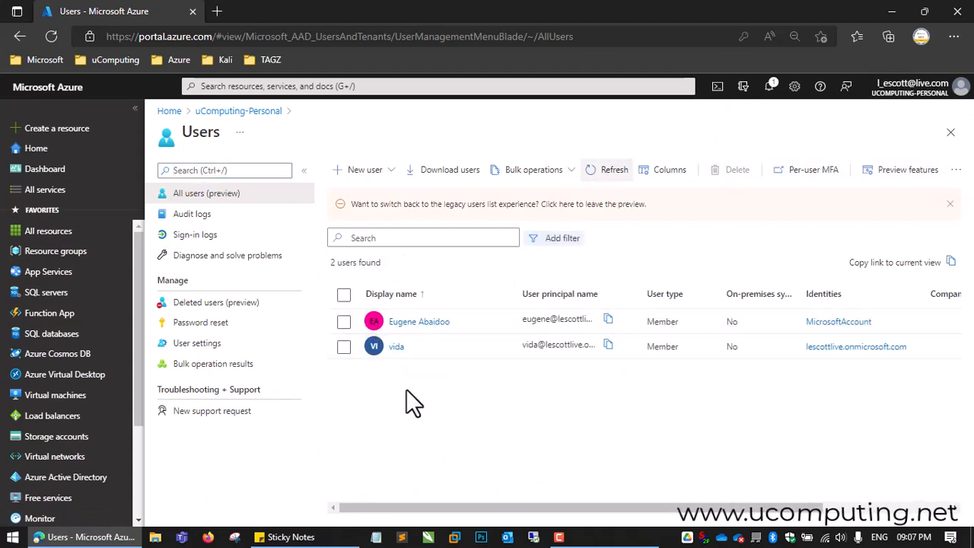
Step: Open the MSDN Platforms Subscription from the subscriptions in Cost Management + Billing
scroll(65, 499, "down", 3)
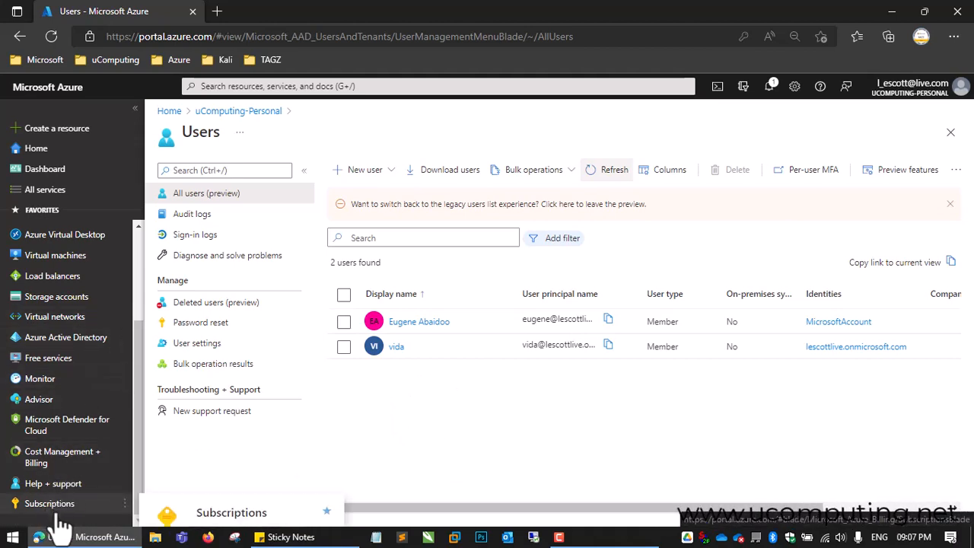
mouse_move(61, 511)
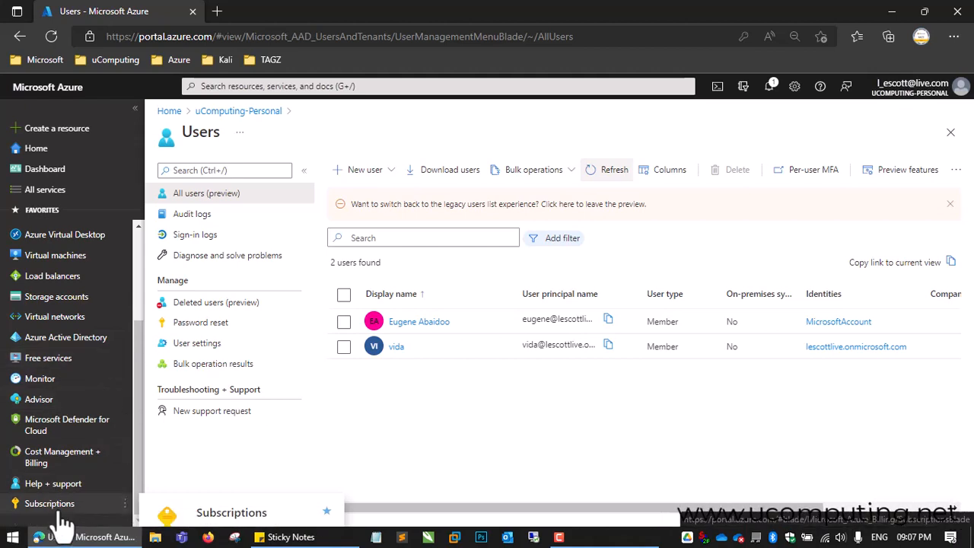
left_click(70, 465)
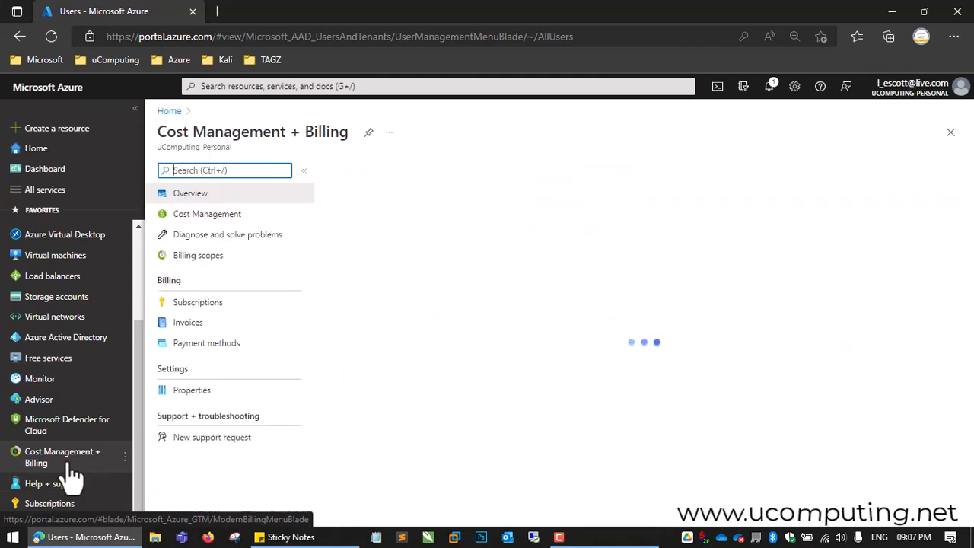
left_click(214, 303)
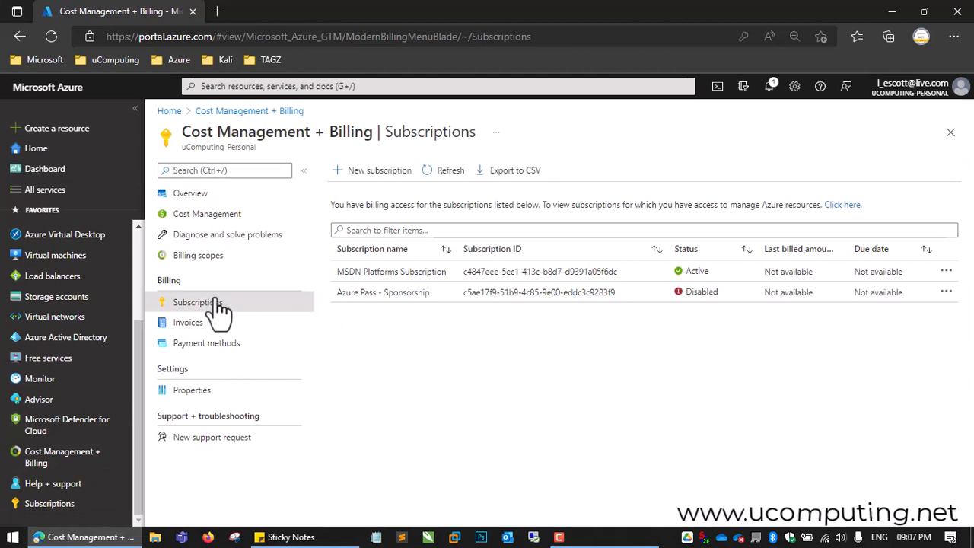
left_click(392, 274)
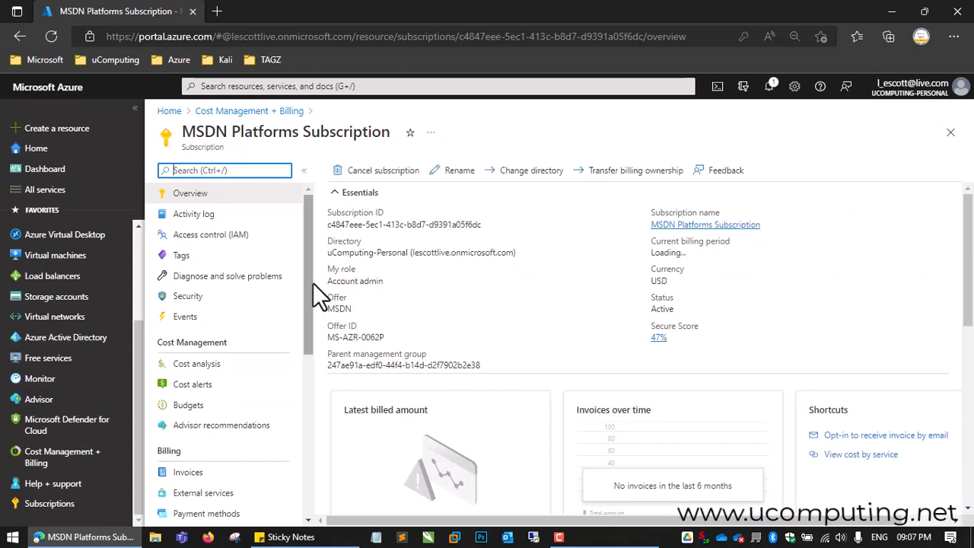
Step: Open the subscription's access control (IAM) and start adding a role assignment
scroll(308, 285, "down", 3)
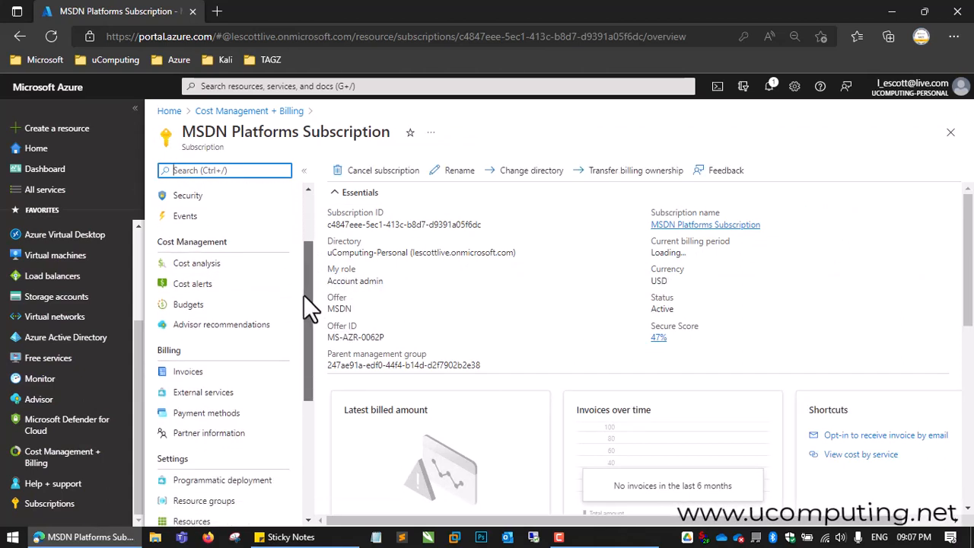
scroll(303, 295, "down", 1)
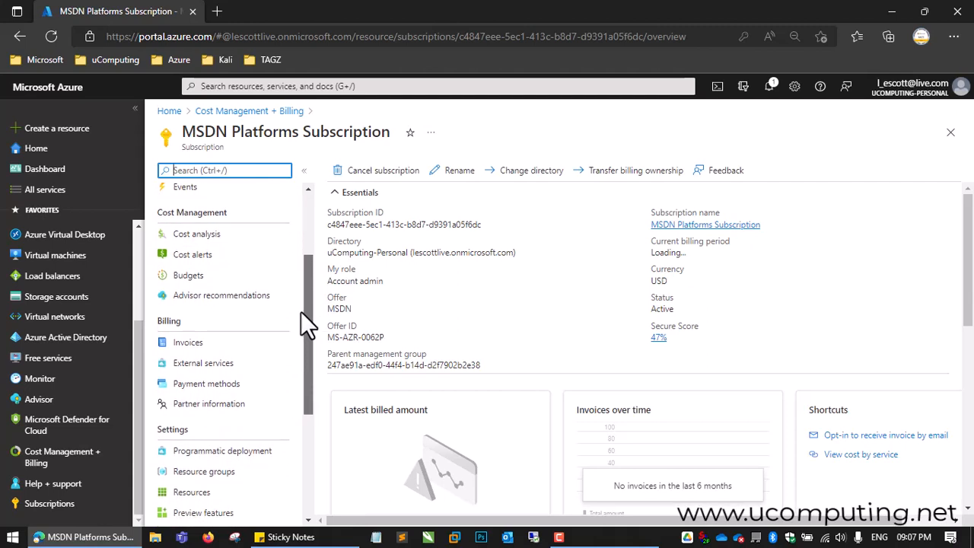
left_click_drag(300, 311, 307, 234)
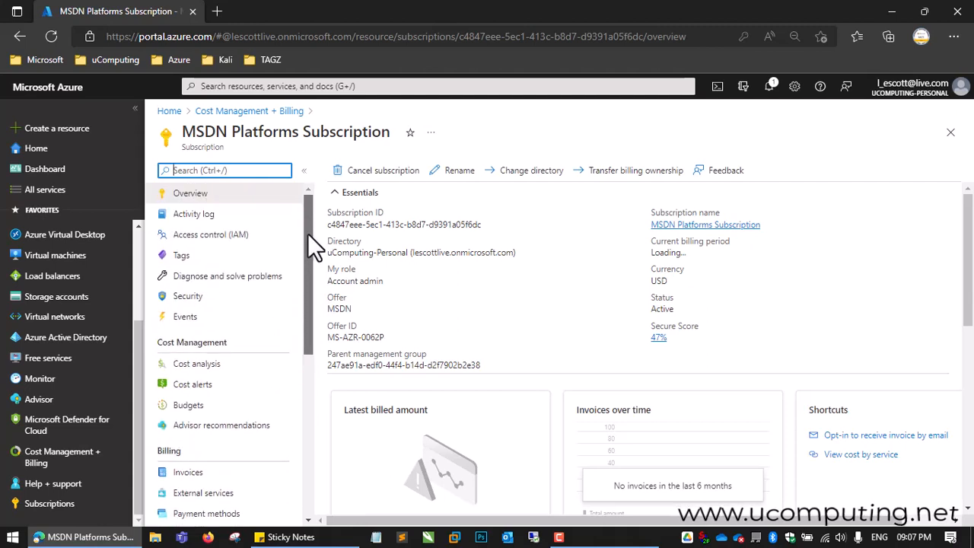
left_click(242, 247)
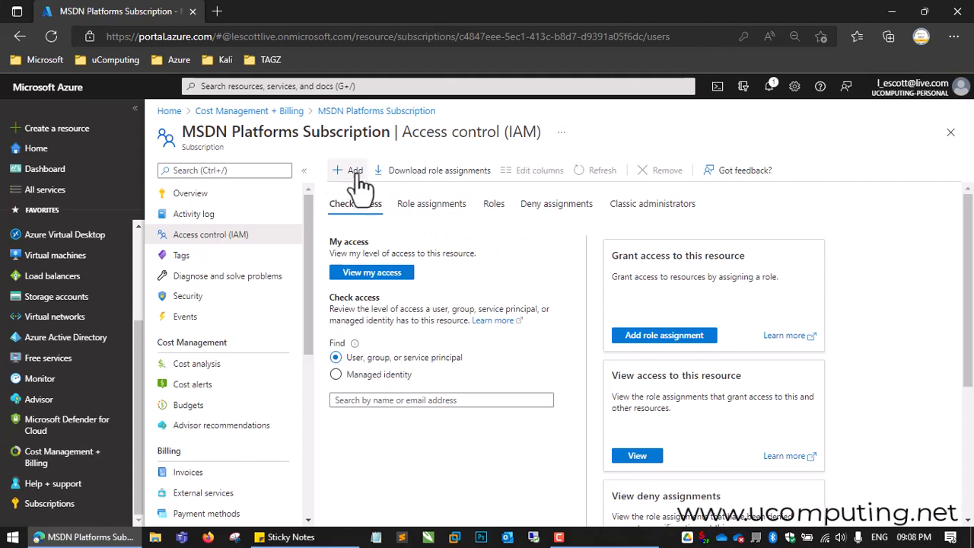
left_click(673, 340)
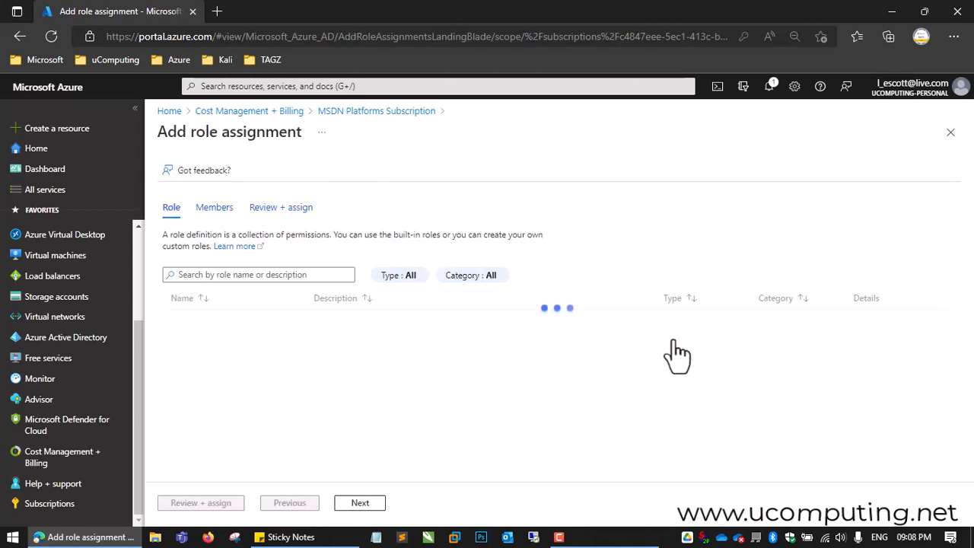
Step: Search the roles for "desktop virt" and select the Desktop Virtualization User role
left_click(290, 278)
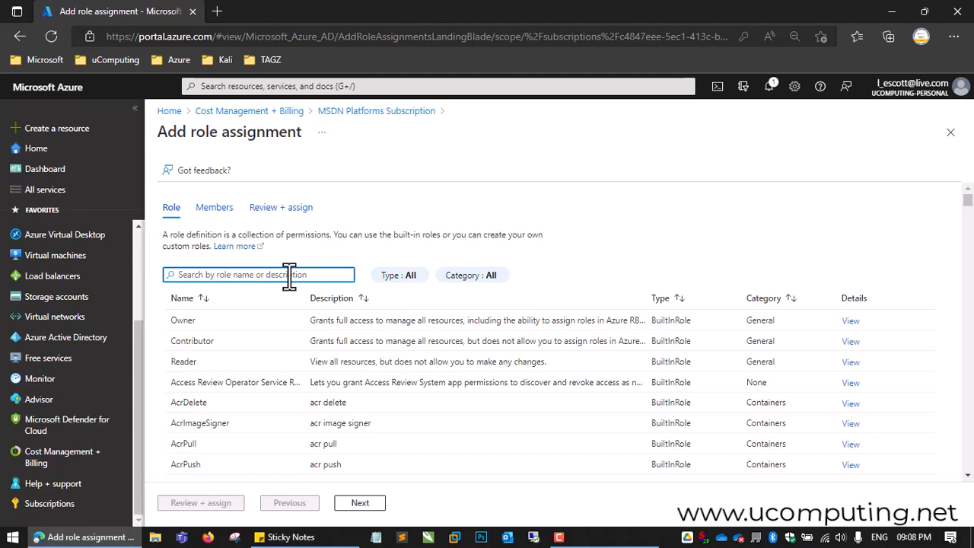
type("desktop vir")
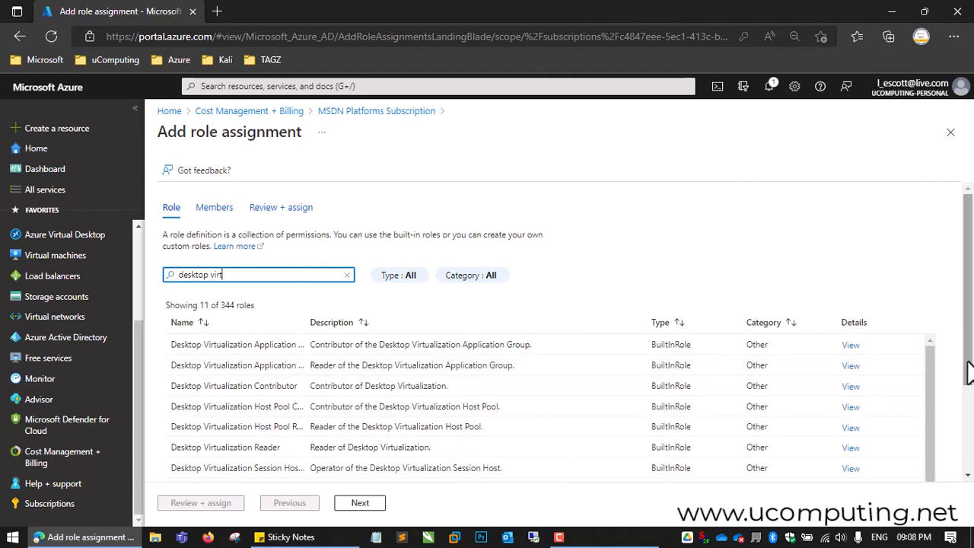
left_click_drag(969, 373, 969, 464)
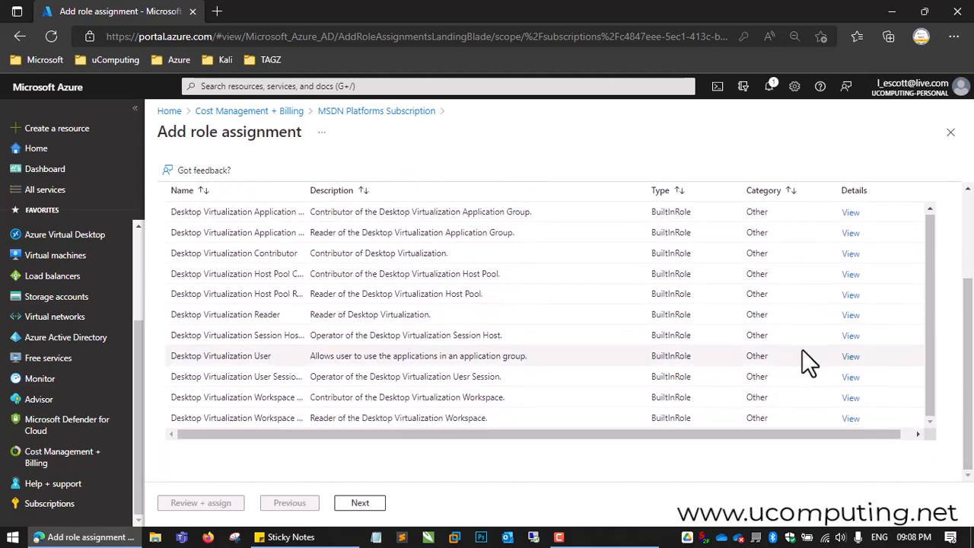
left_click(211, 361)
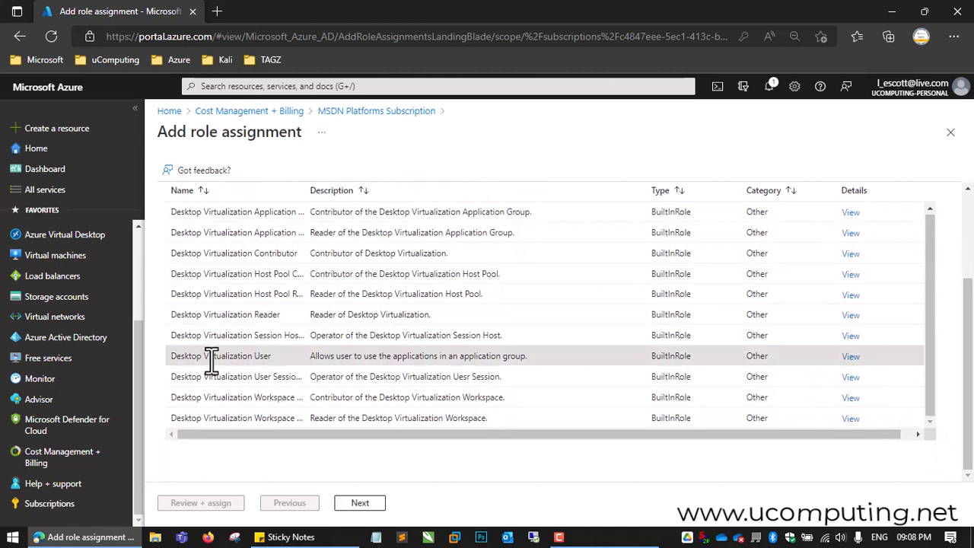
left_click_drag(964, 393, 970, 282)
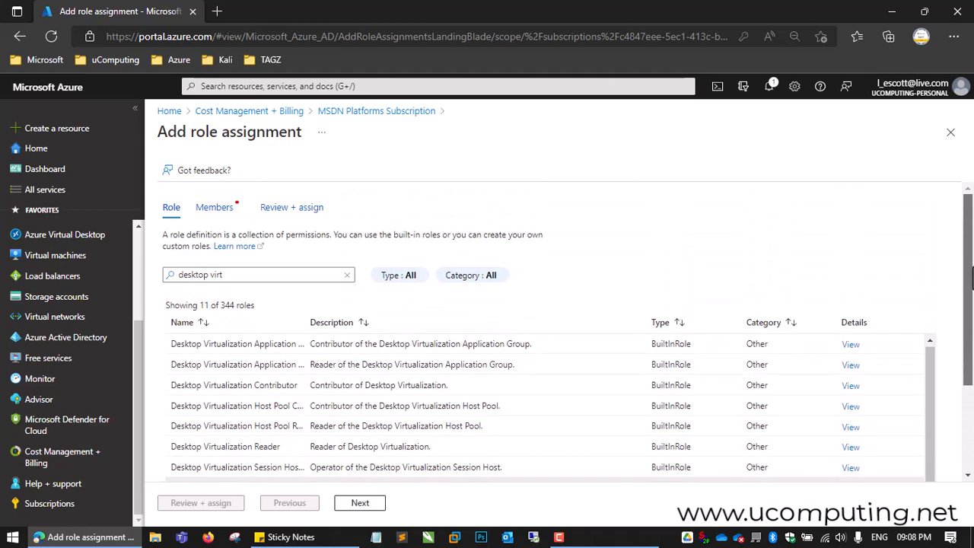
Step: Add the new user as the member of the Desktop Virtualization User role assignment and complete the assignment
left_click(357, 504)
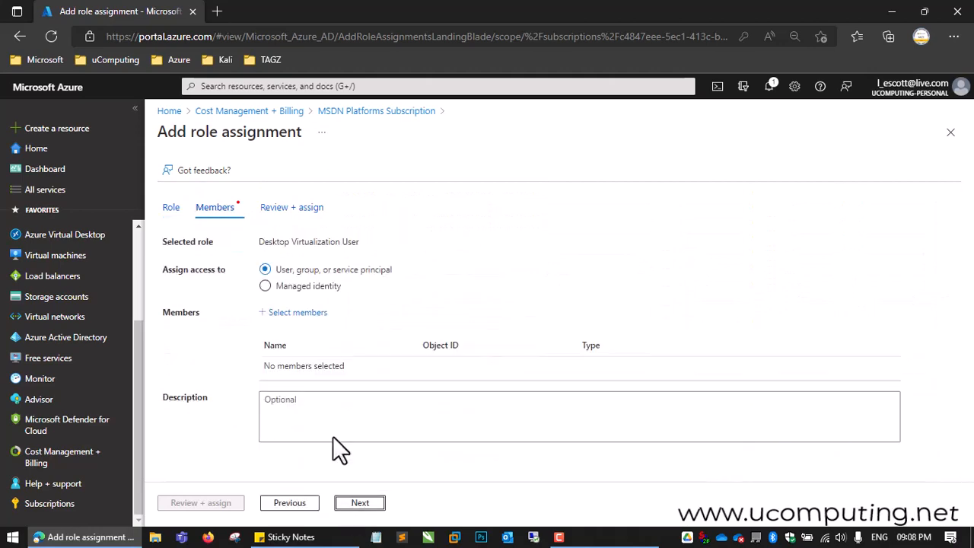
left_click(304, 315)
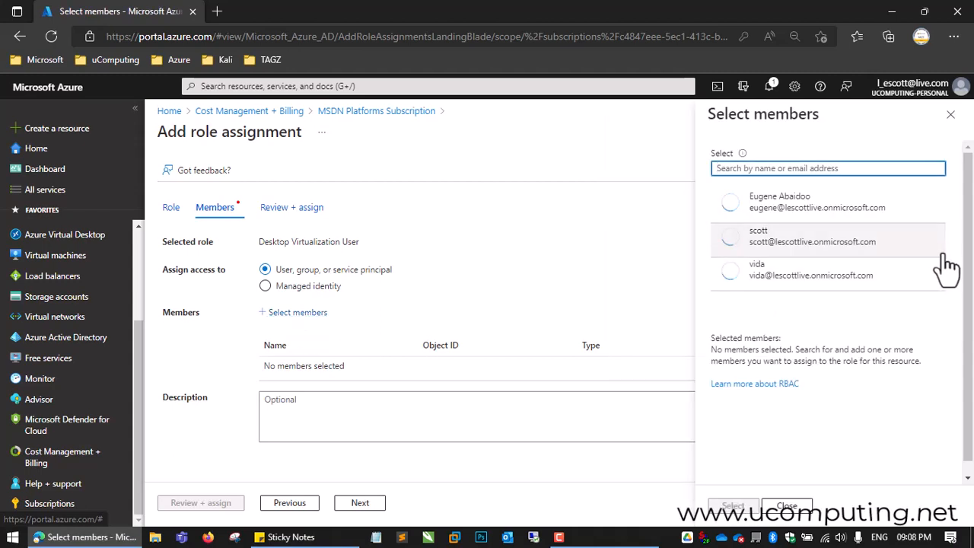
left_click(807, 249)
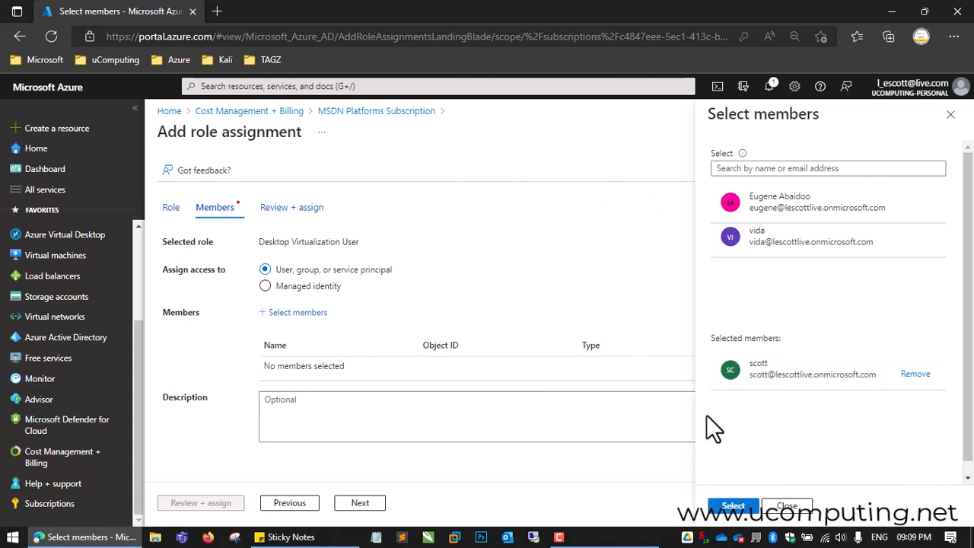
left_click(733, 507)
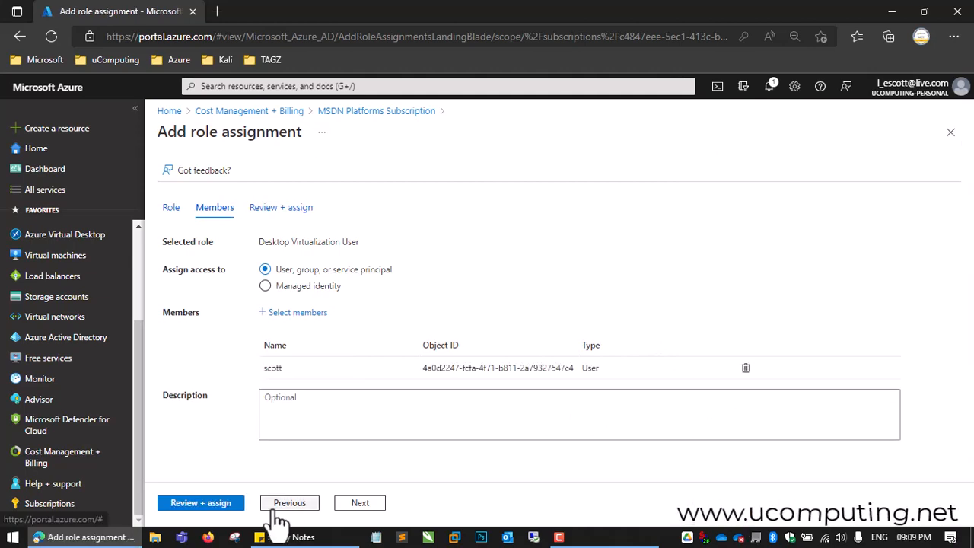
left_click(360, 503)
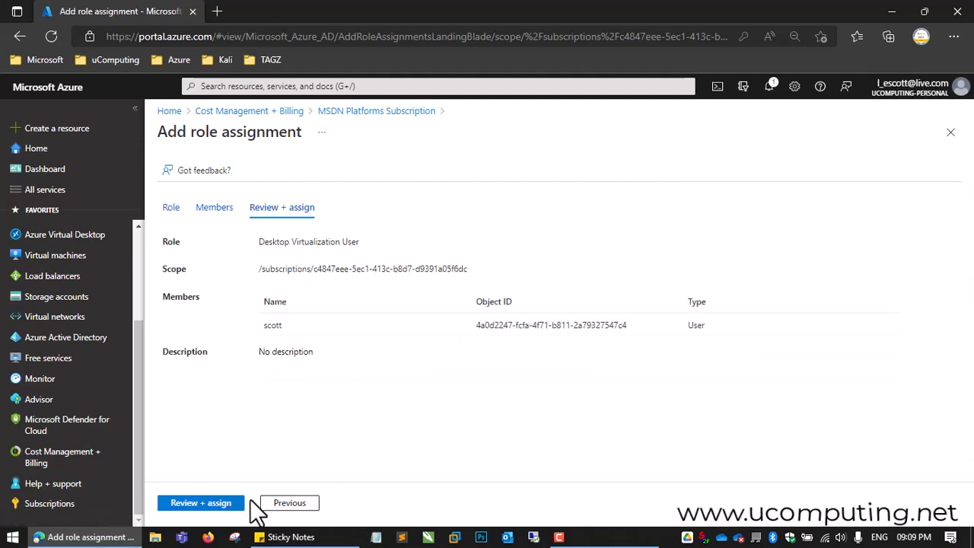
left_click(214, 505)
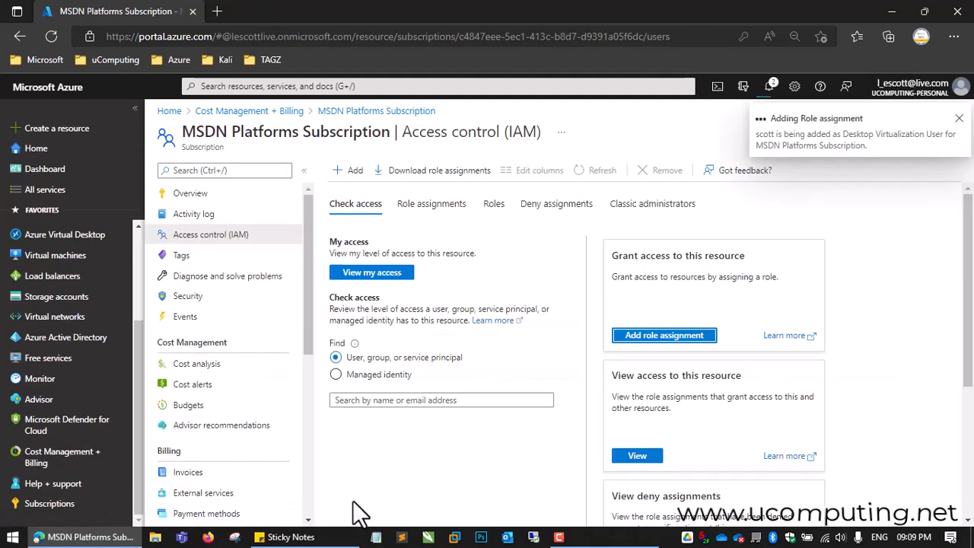
Step: Open the uhostpool01-DAG application group from workspace02 in Azure Virtual Desktop
left_click_drag(136, 362, 150, 290)
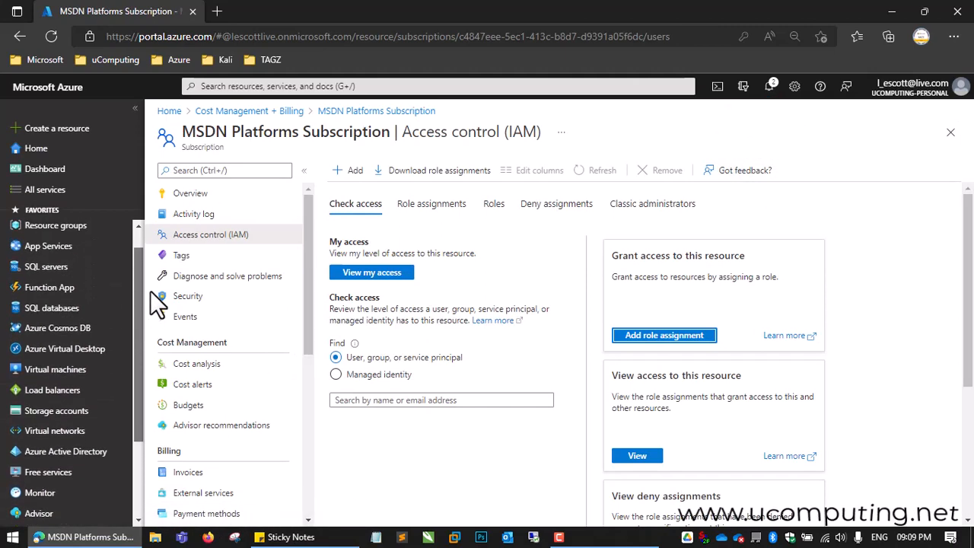
left_click(57, 360)
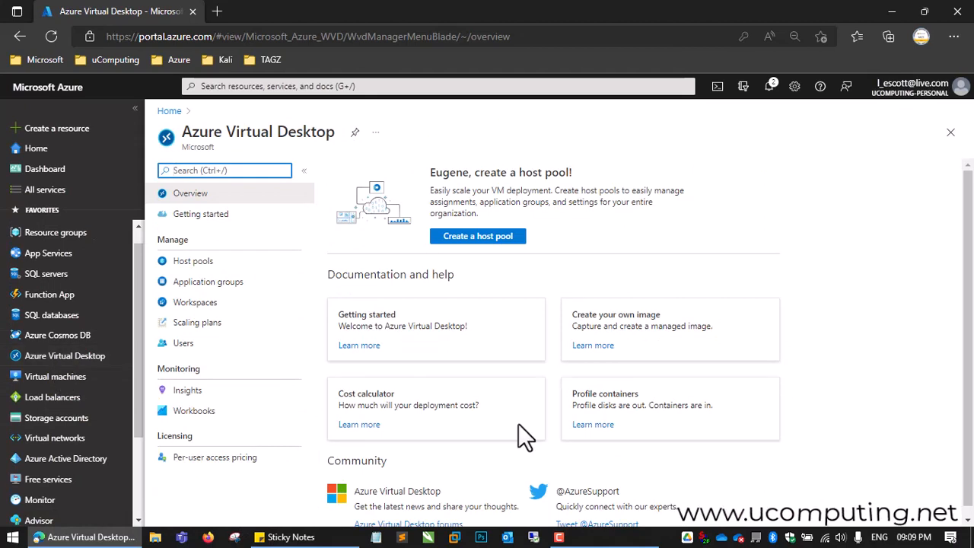
left_click(230, 303)
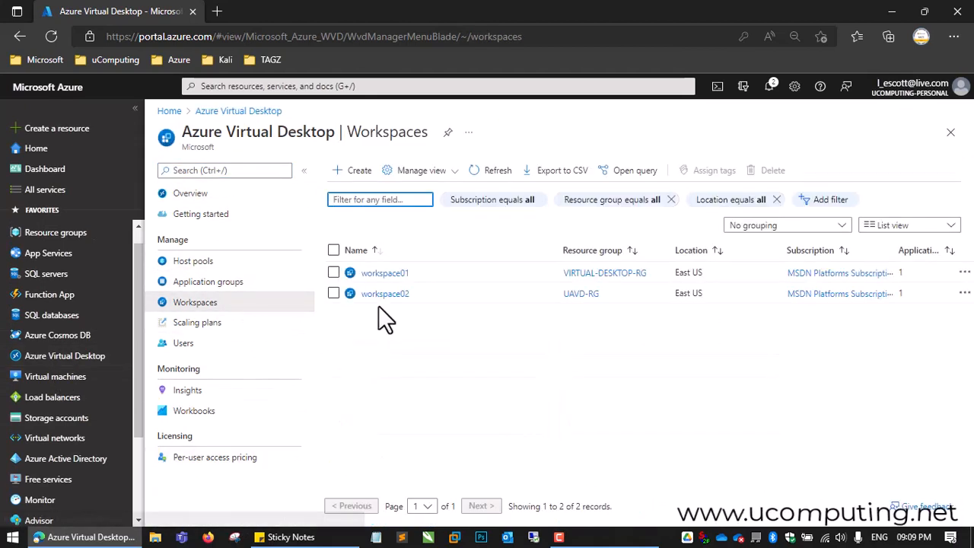
left_click(385, 295)
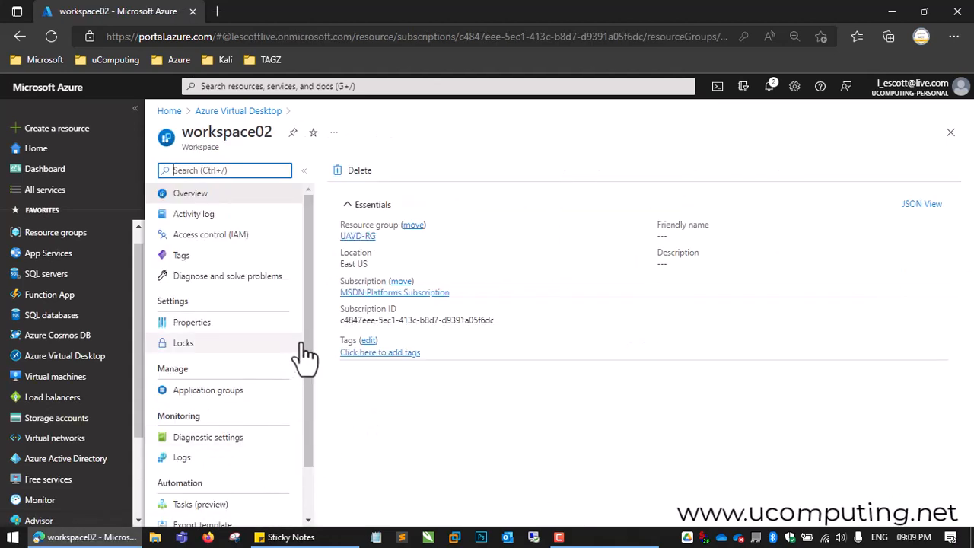
scroll(296, 370, "down", 1)
left_click(207, 362)
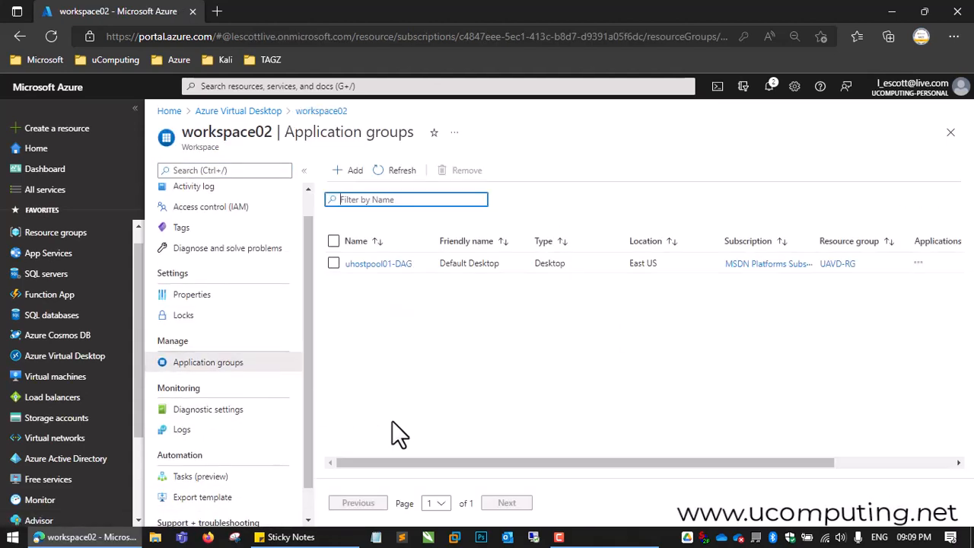
left_click(378, 264)
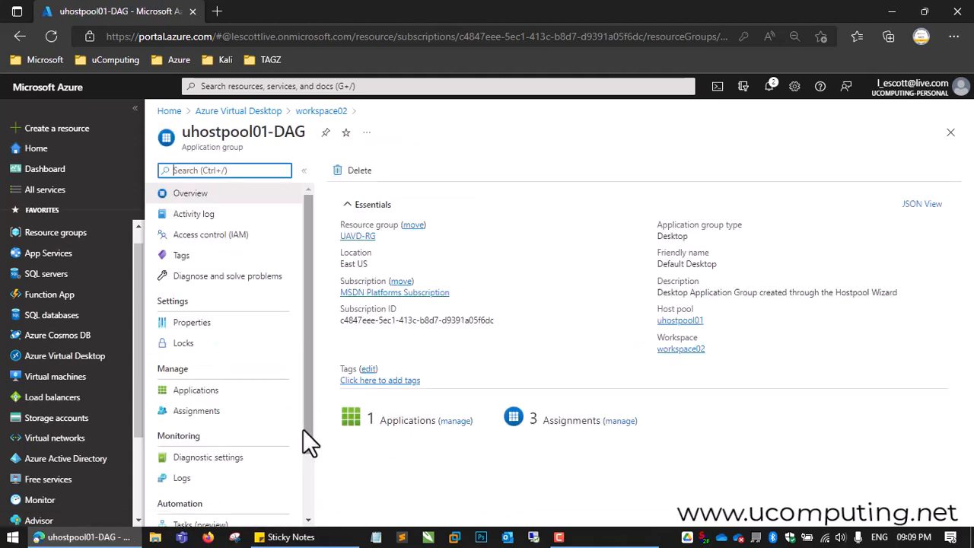
Step: Review the user assignments of the uhostpool01-DAG application group and the Azure AD users available to add
scroll(305, 358, "down", 1)
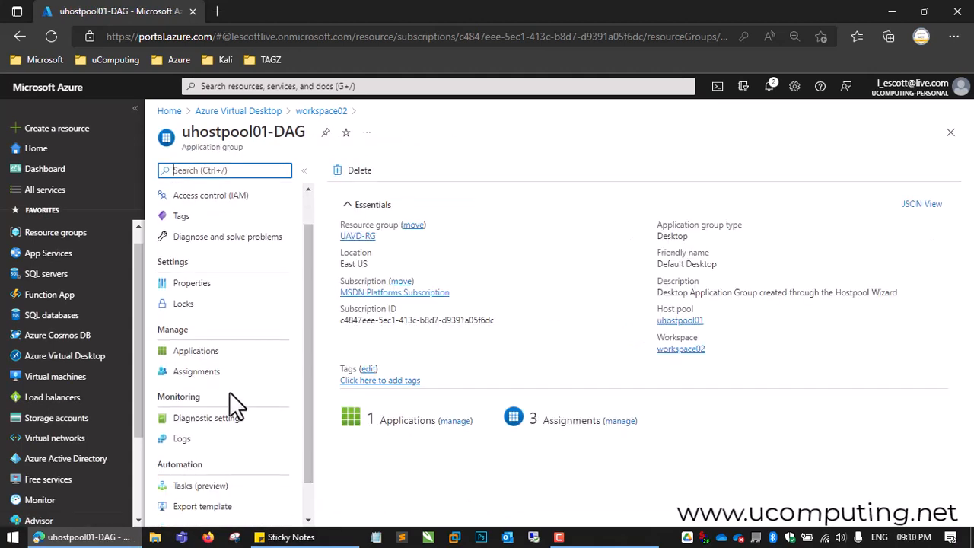
left_click(194, 378)
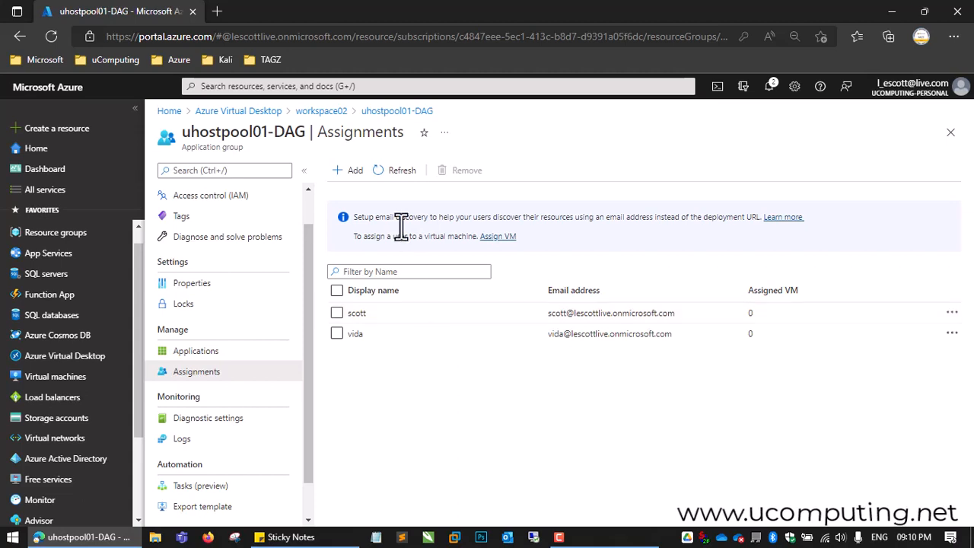
left_click(350, 170)
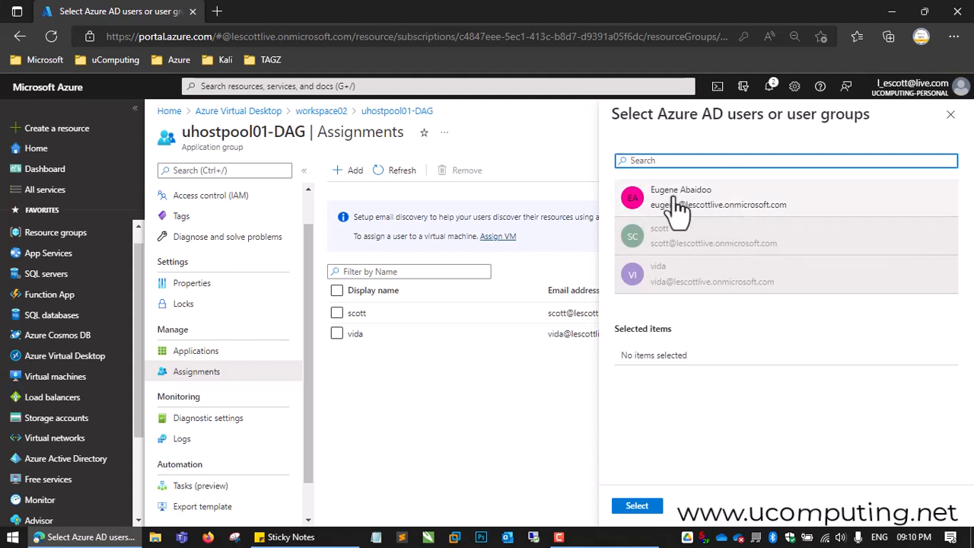
left_click(950, 114)
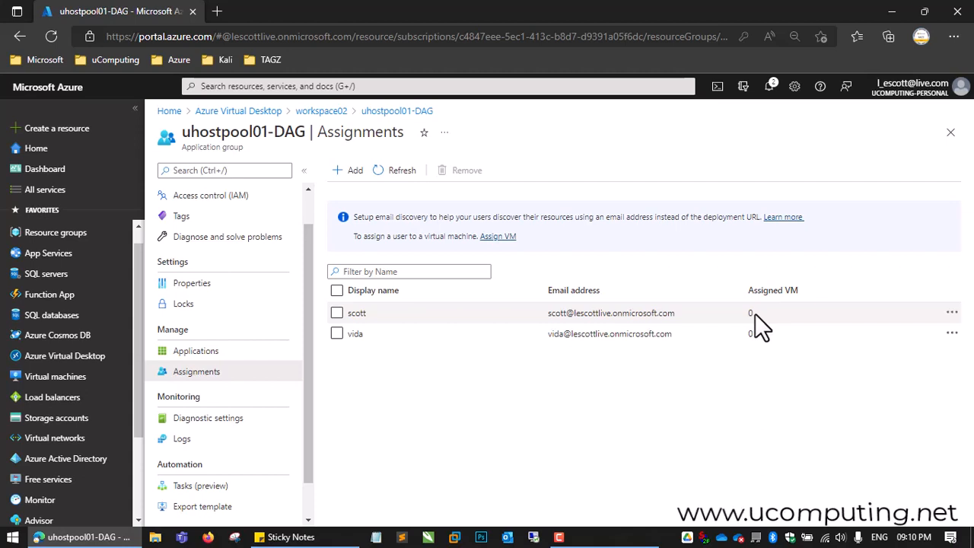
scroll(308, 320, "up", 1)
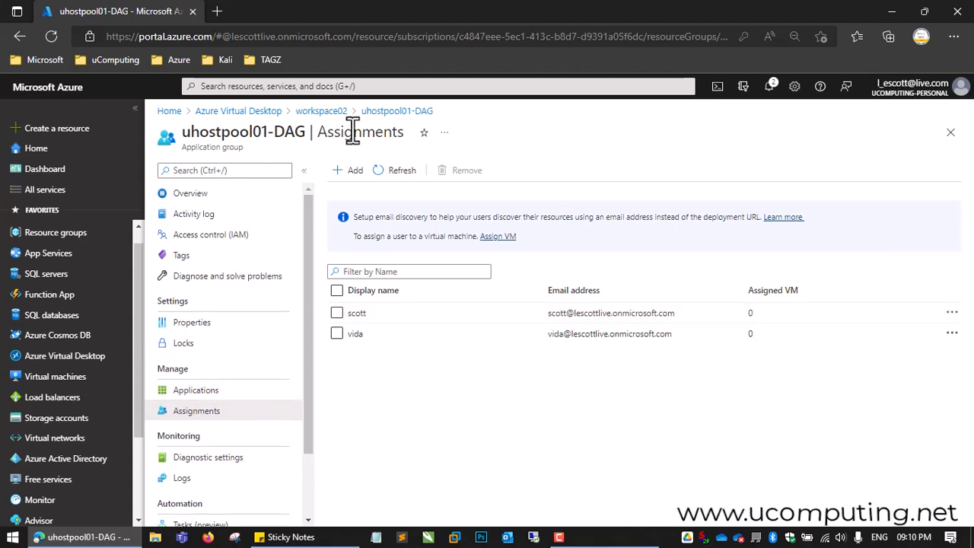
Step: Review the uhostpool01 host pool overview and check the uavd01-0 machine in the virtual machines list
left_click(241, 114)
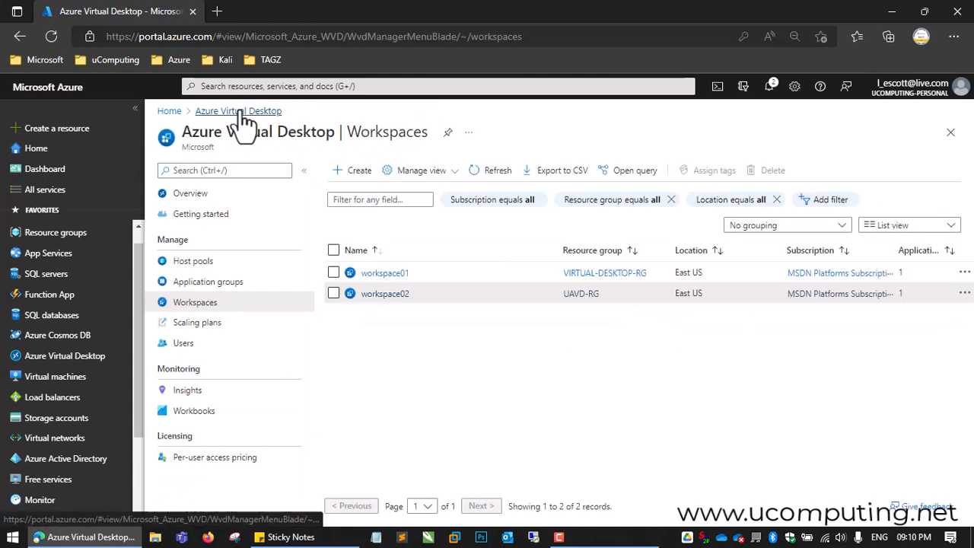
left_click(221, 264)
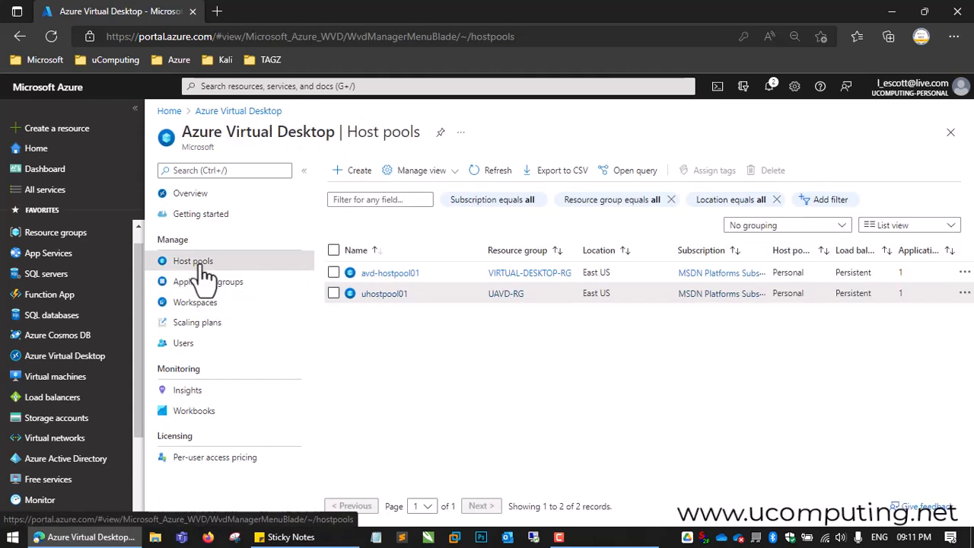
left_click(384, 295)
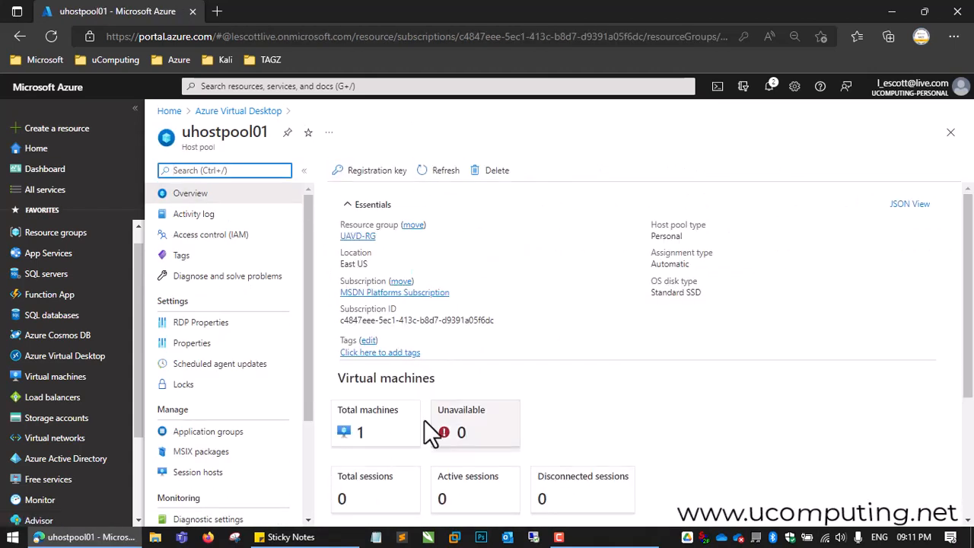
scroll(310, 285, "down", 1)
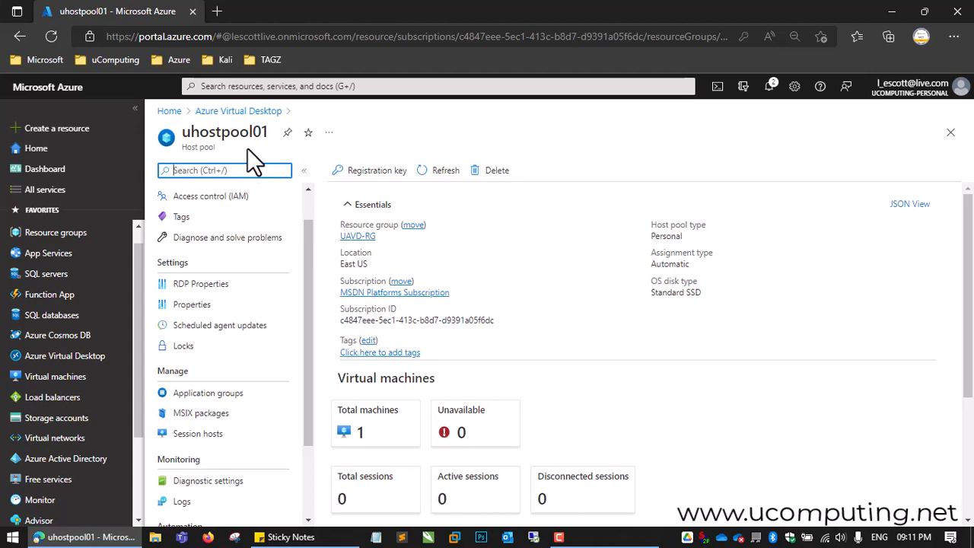
left_click(76, 376)
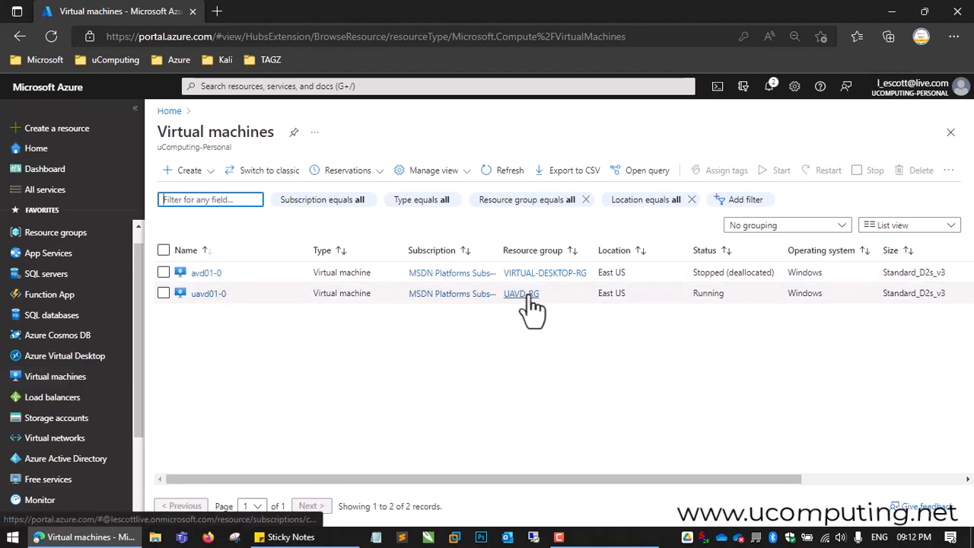
left_click(216, 297)
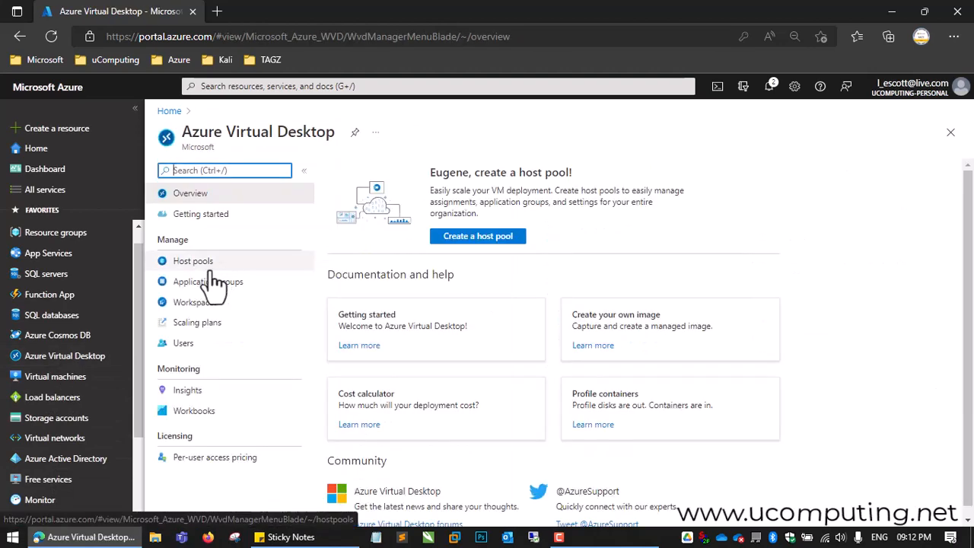
Step: Assign the new user to the uavd01-0 session host in the uhostpool01 host pool and confirm the assignment
left_click(214, 270)
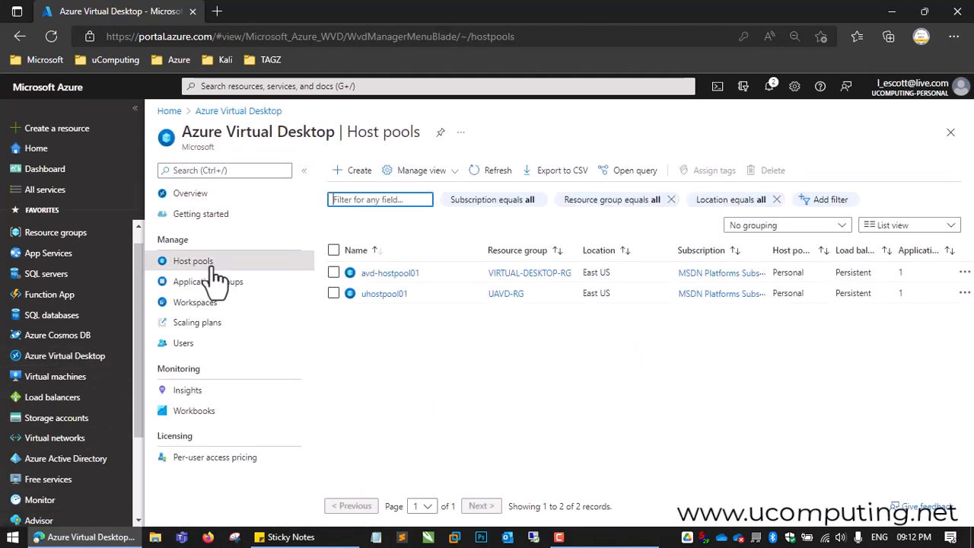
left_click(385, 294)
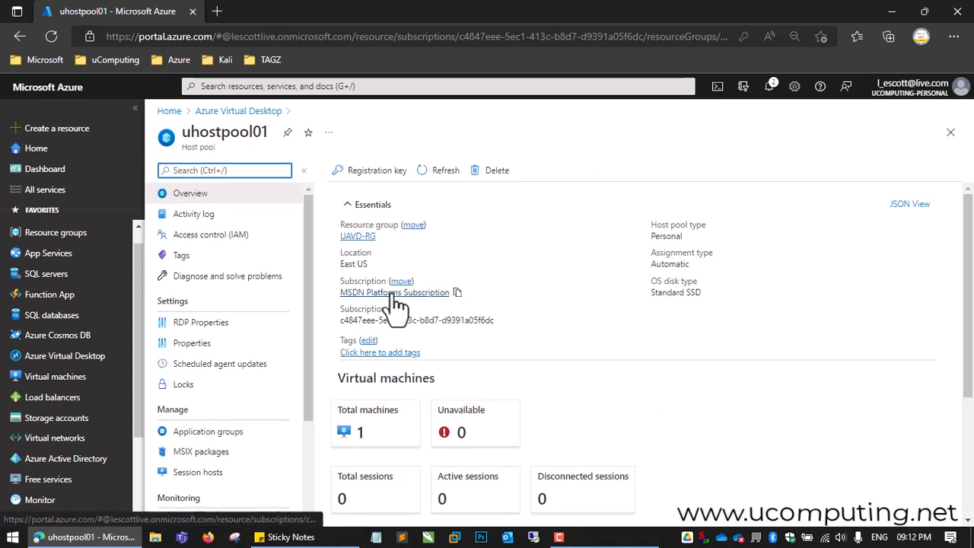
left_click(383, 435)
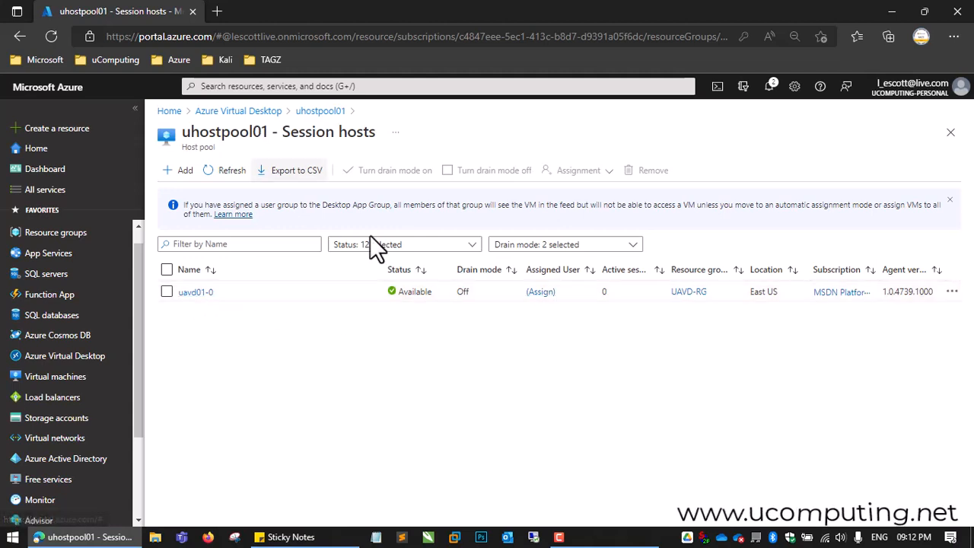
left_click(541, 294)
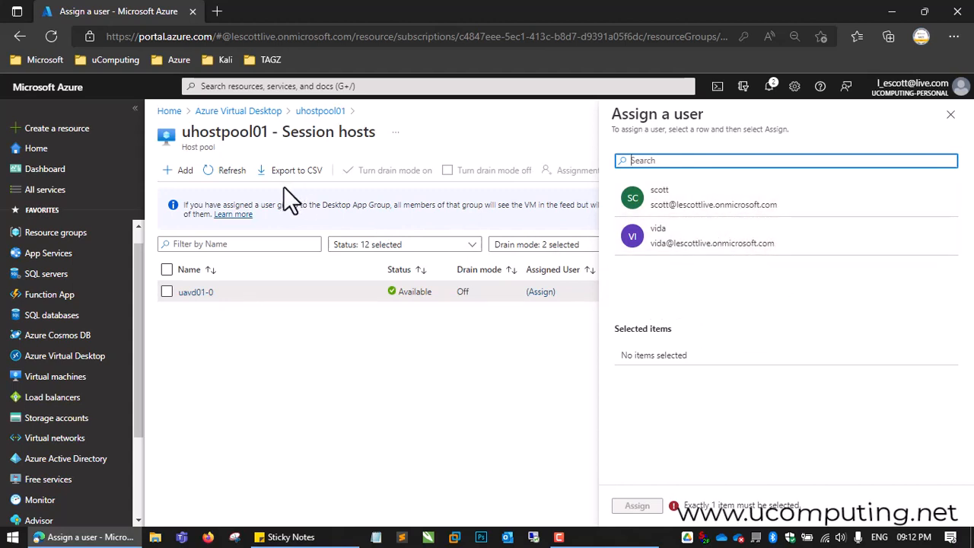
left_click(721, 204)
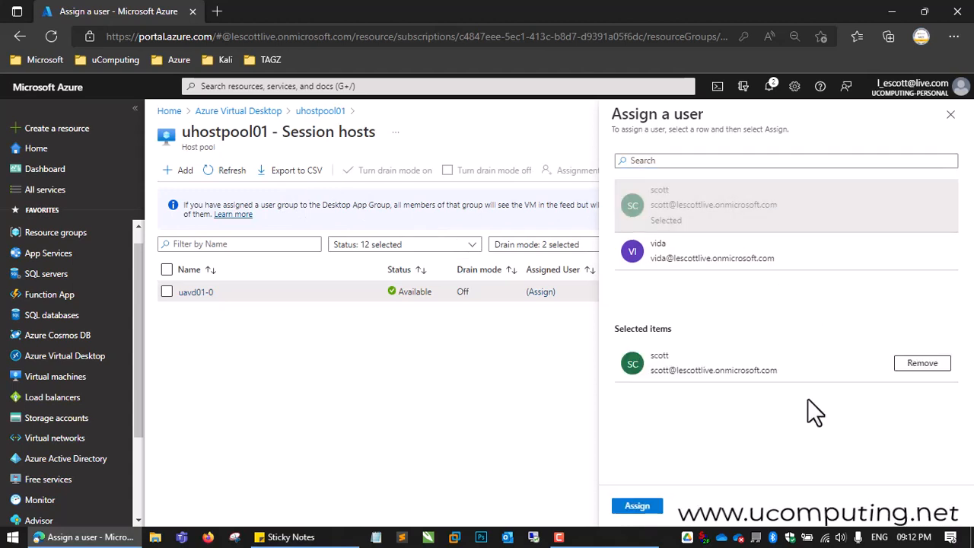
left_click(639, 506)
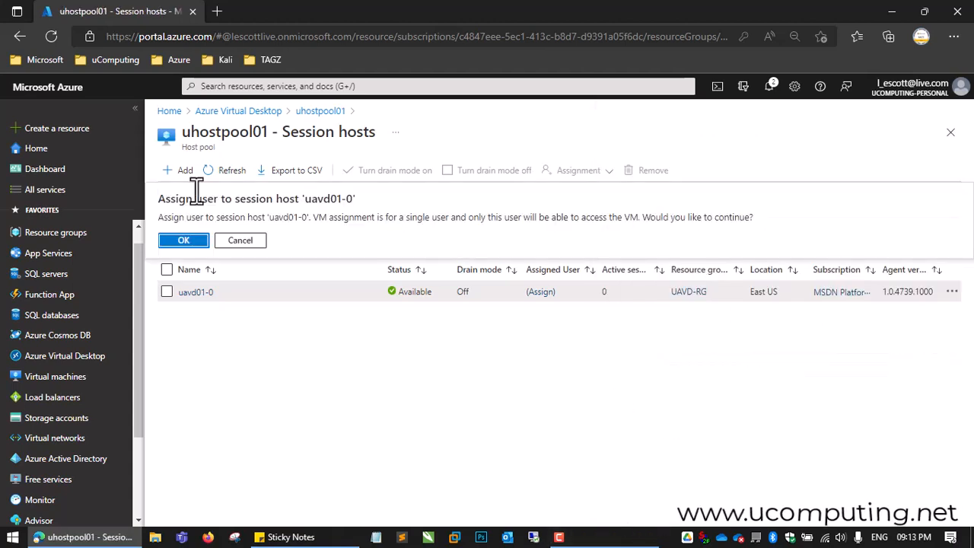
left_click(186, 241)
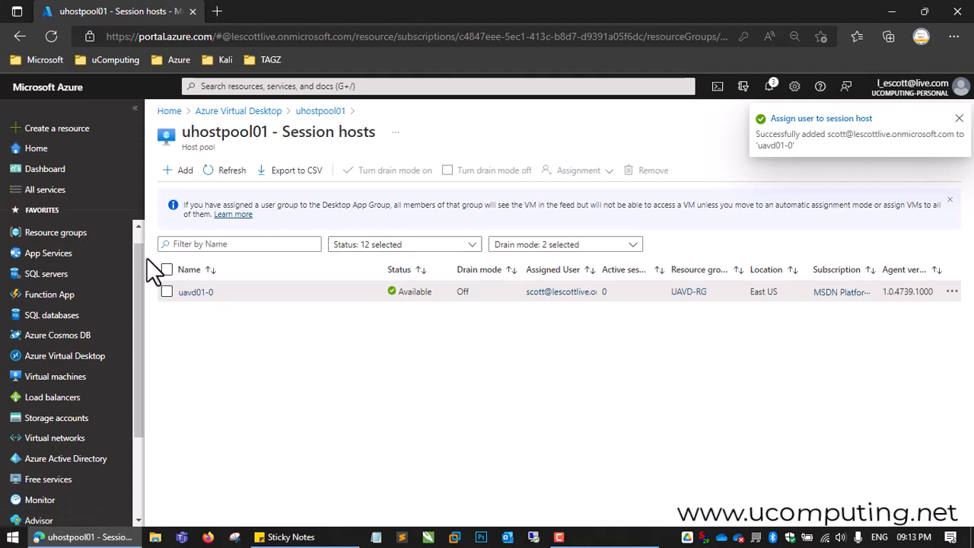
Step: Go back to the Azure Virtual Desktop workspaces and open the application groups of workspace02
left_click(246, 115)
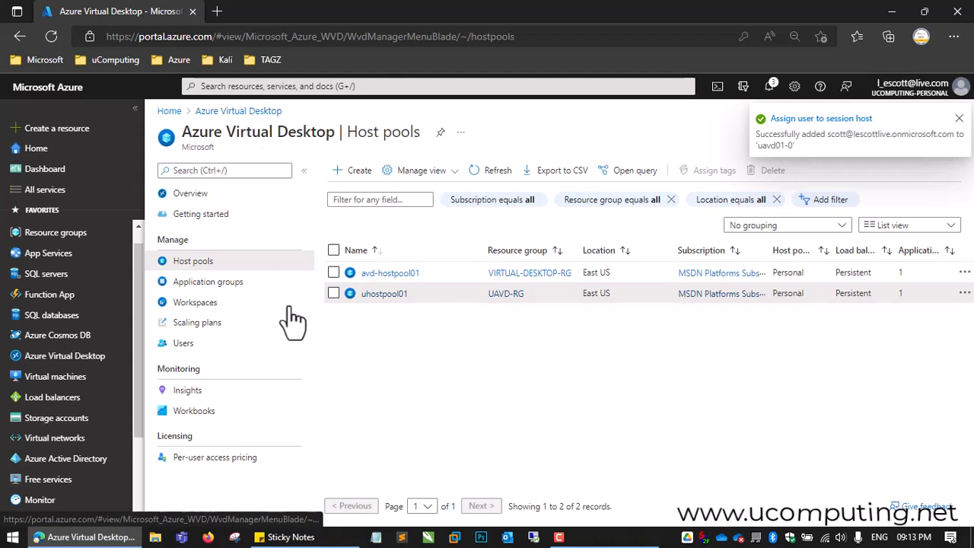
left_click(199, 308)
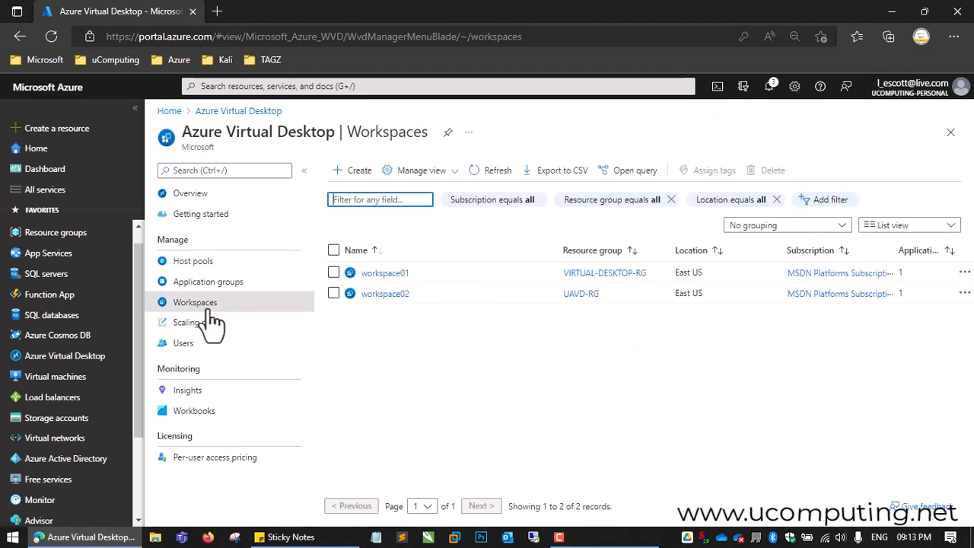
left_click(397, 296)
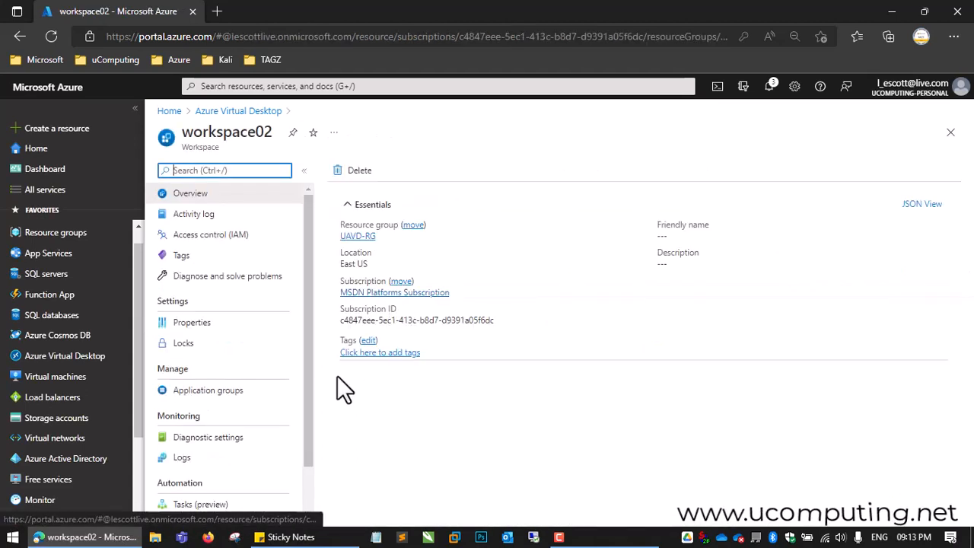
left_click_drag(310, 281, 313, 317)
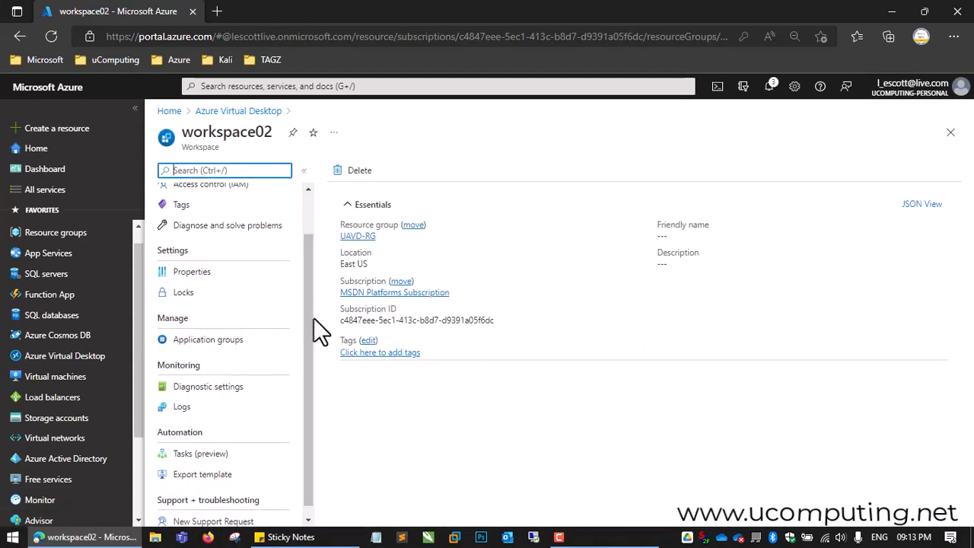
left_click(236, 344)
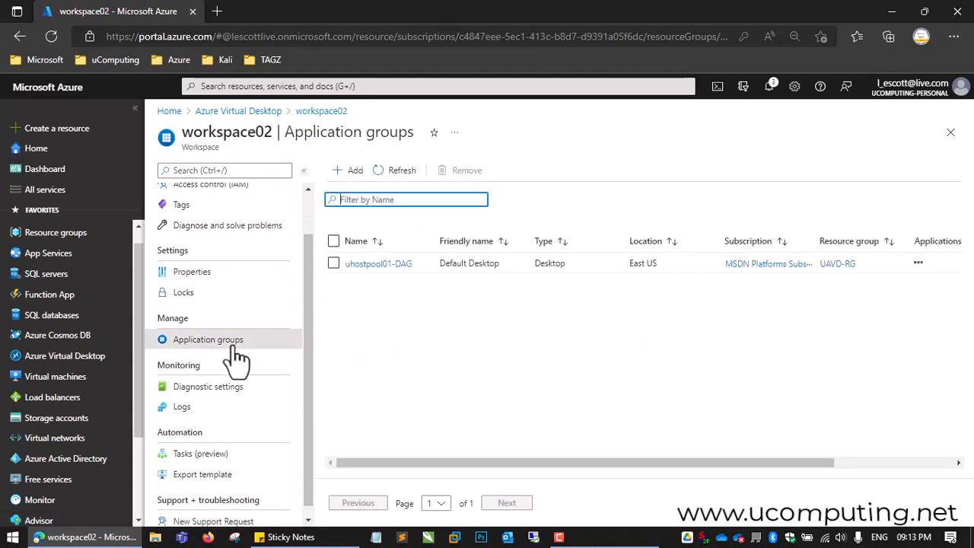
Step: Open the uhostpool01-DAG application group from workspace02 and check its user assignments
left_click(387, 270)
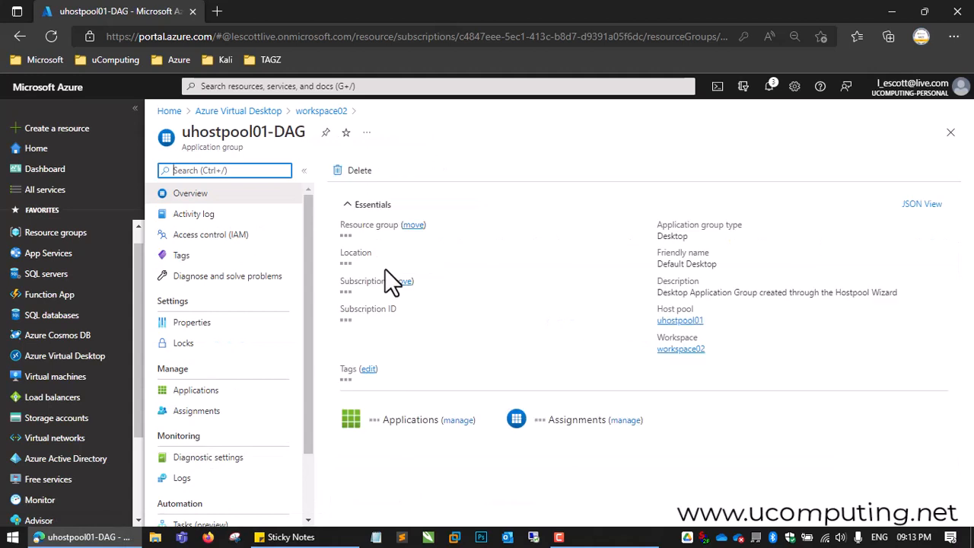
left_click(199, 414)
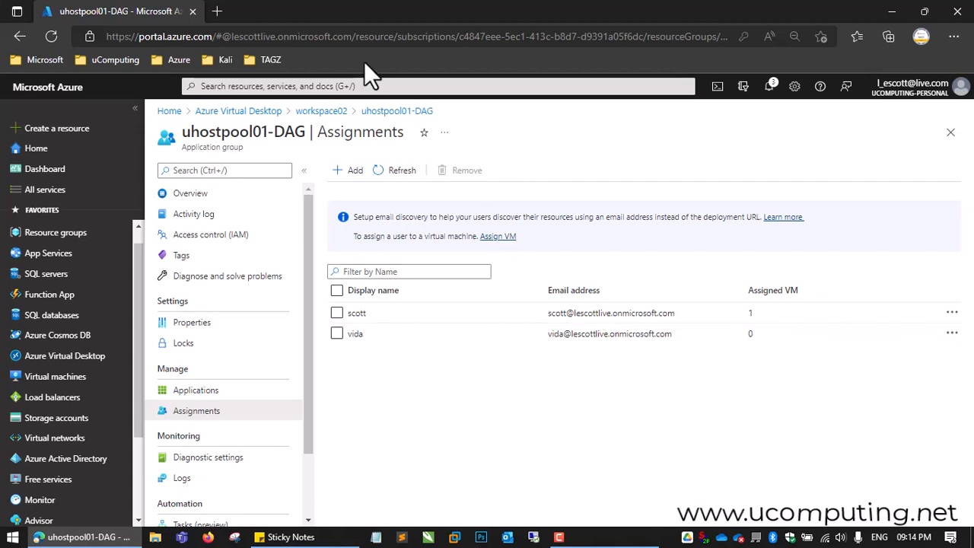
Step: Open the bookmarked Remote Desktop Web Client in a new browser tab and choose to sign in with another account
left_click(217, 11)
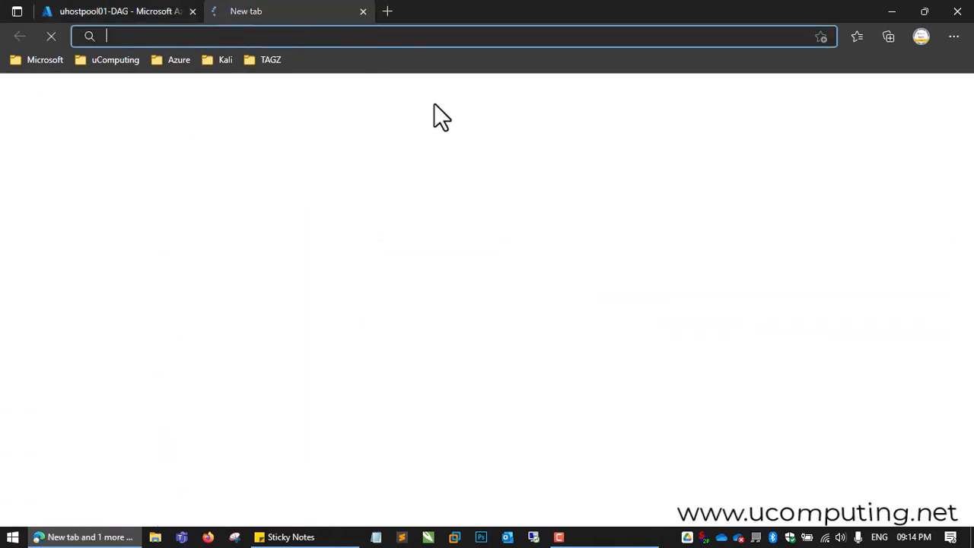
left_click(181, 63)
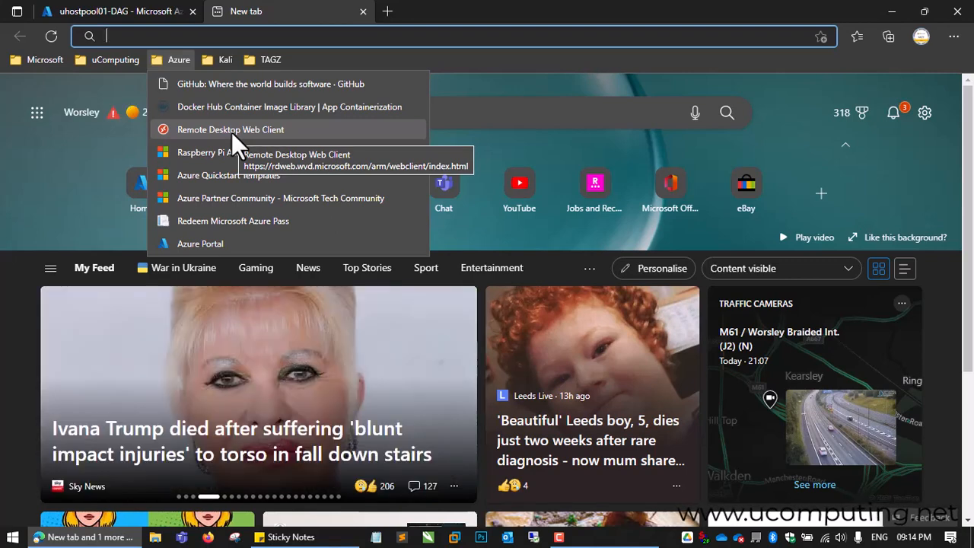
left_click(231, 131)
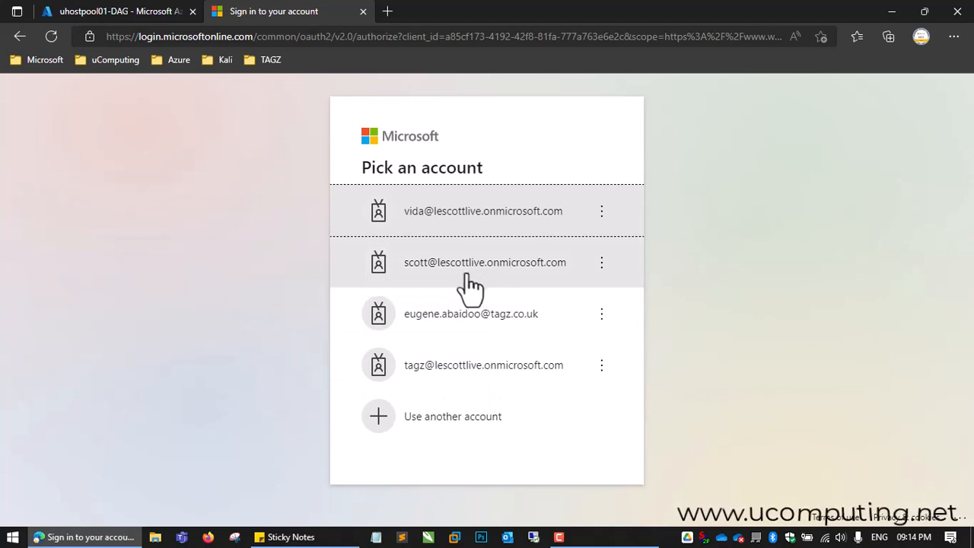
left_click(423, 421)
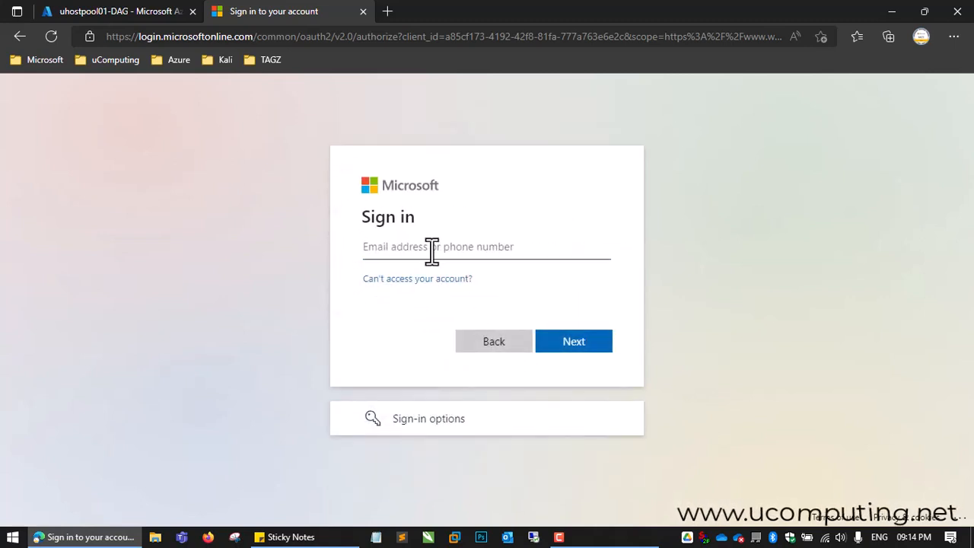
Step: Enter the new user's e-mail address, copied from the uhostpool01-DAG assignments, and try to sign in with the account password
left_click(432, 248)
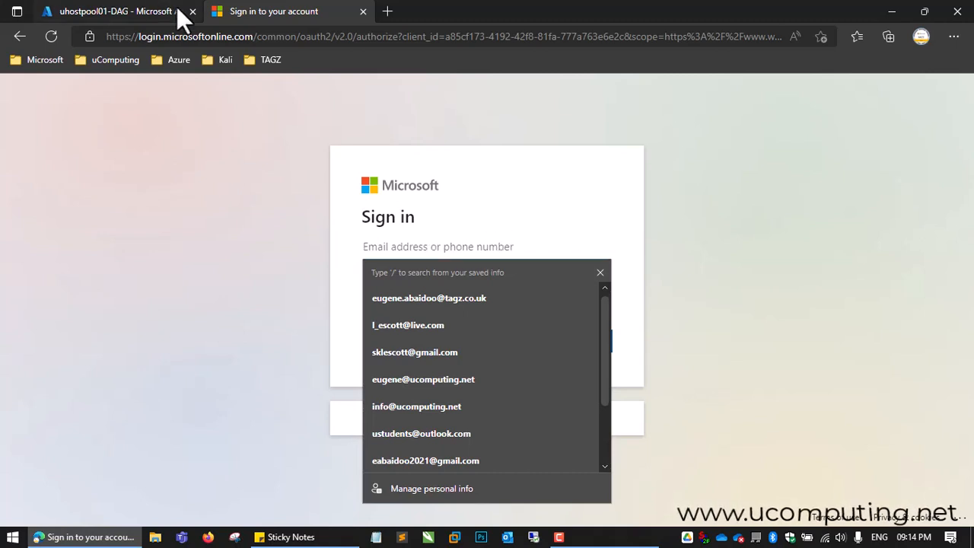
left_click(126, 9)
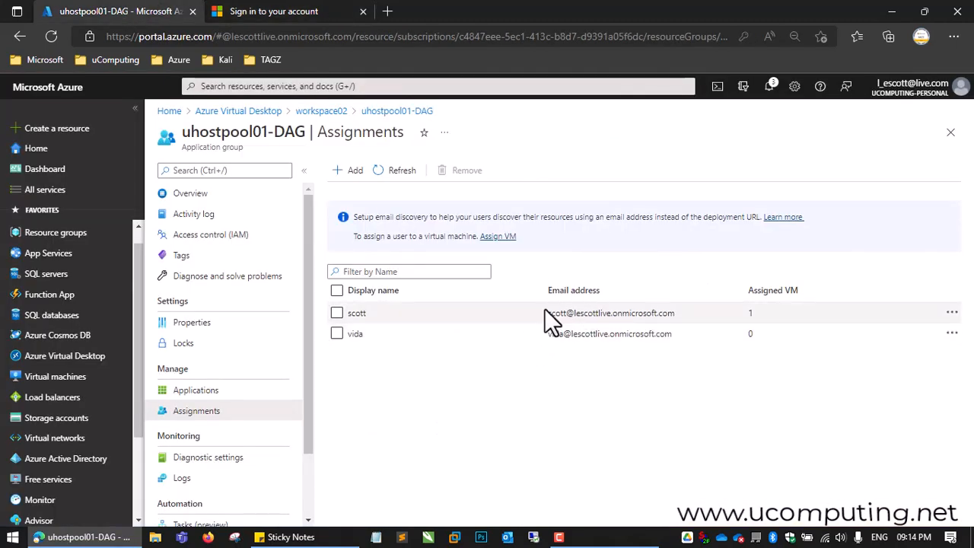
left_click_drag(548, 313, 675, 314)
key("ctrl+c")
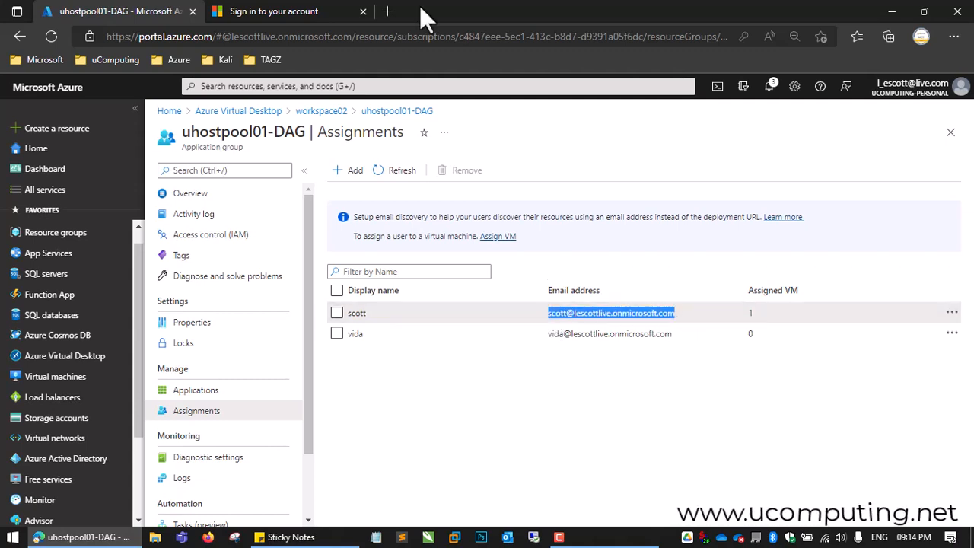
left_click(315, 16)
left_click(449, 246)
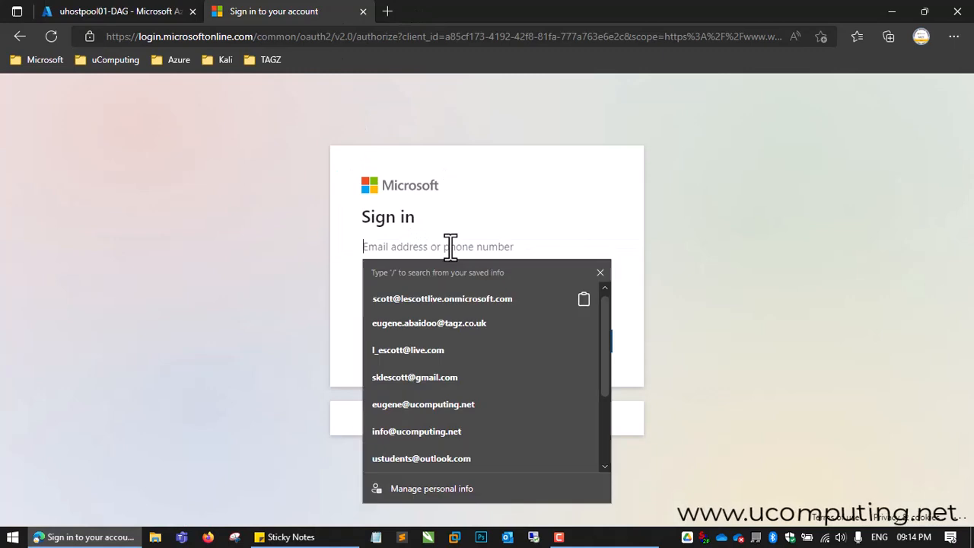
key("ctrl+v")
left_click(650, 235)
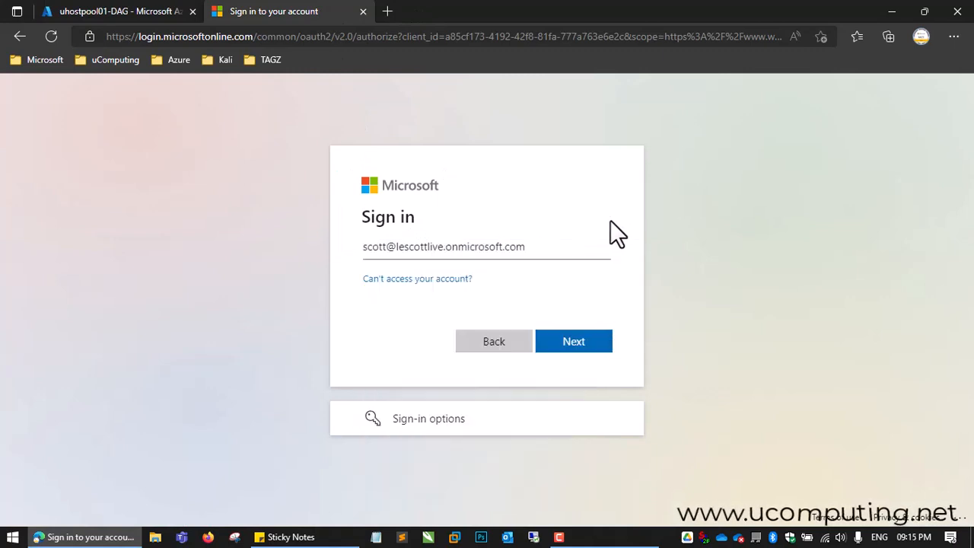
left_click(578, 339)
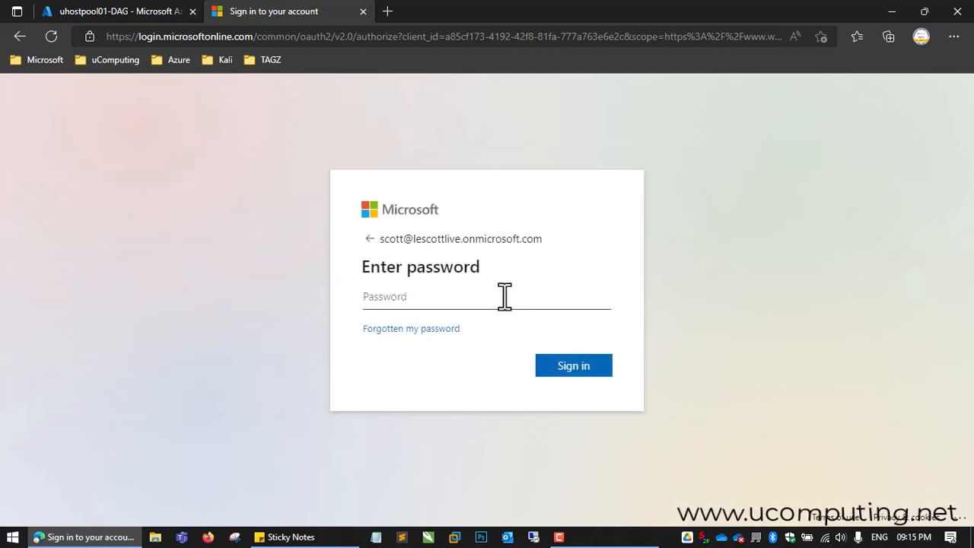
type("•••")
left_click(574, 369)
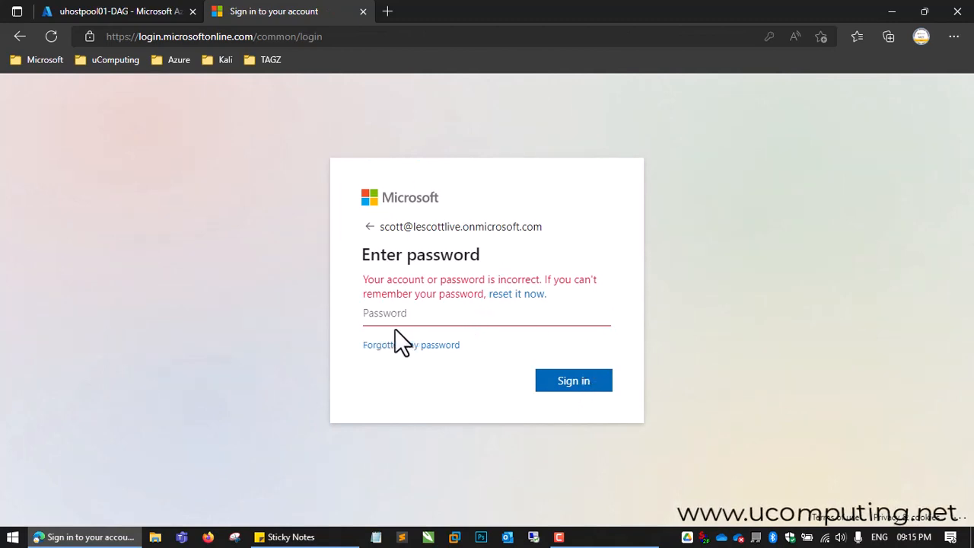
Step: Reset the new user's password in Azure Active Directory and copy the temporary password
left_click(84, 13)
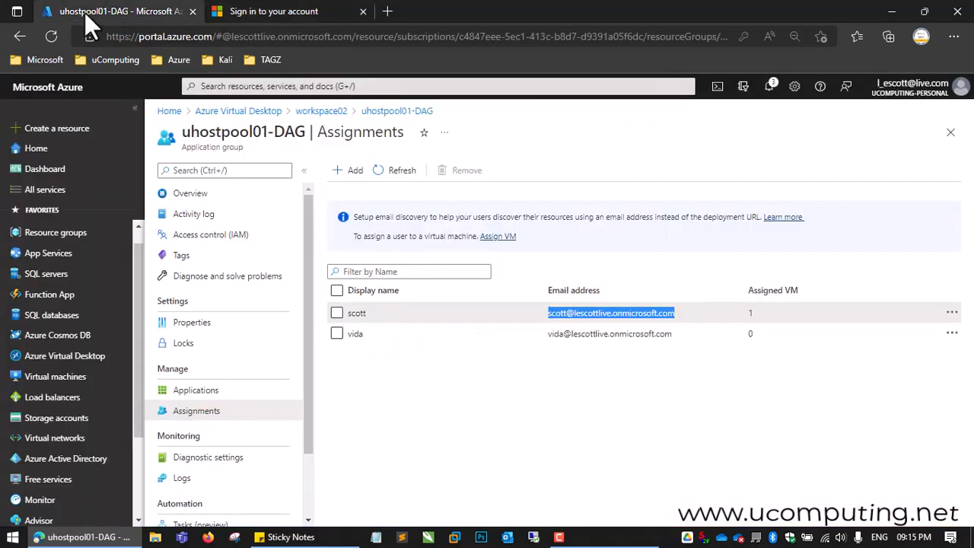
left_click(53, 466)
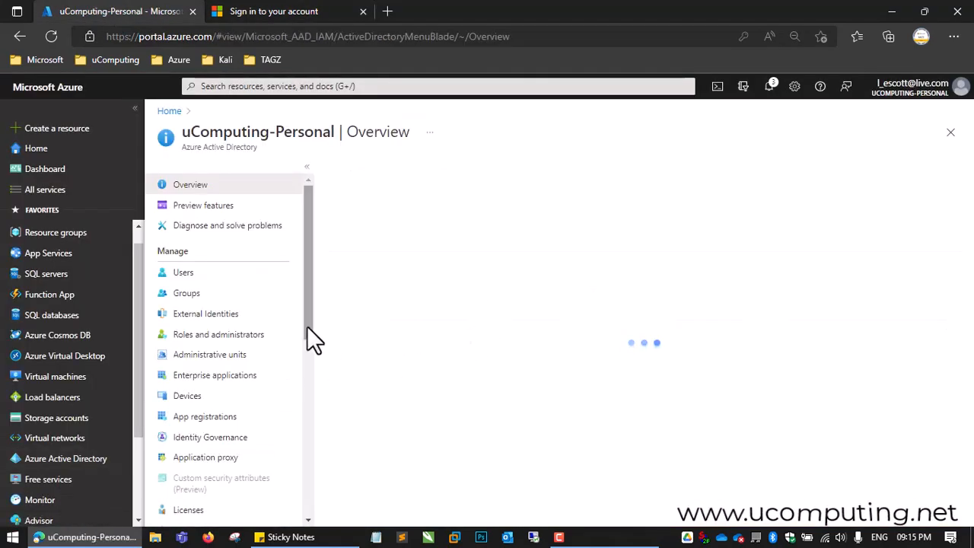
left_click(202, 273)
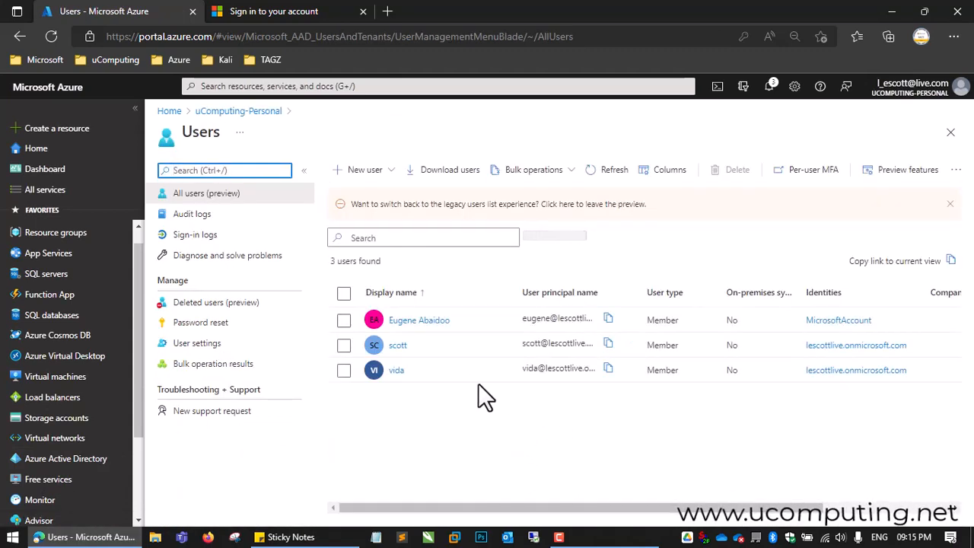
left_click(397, 348)
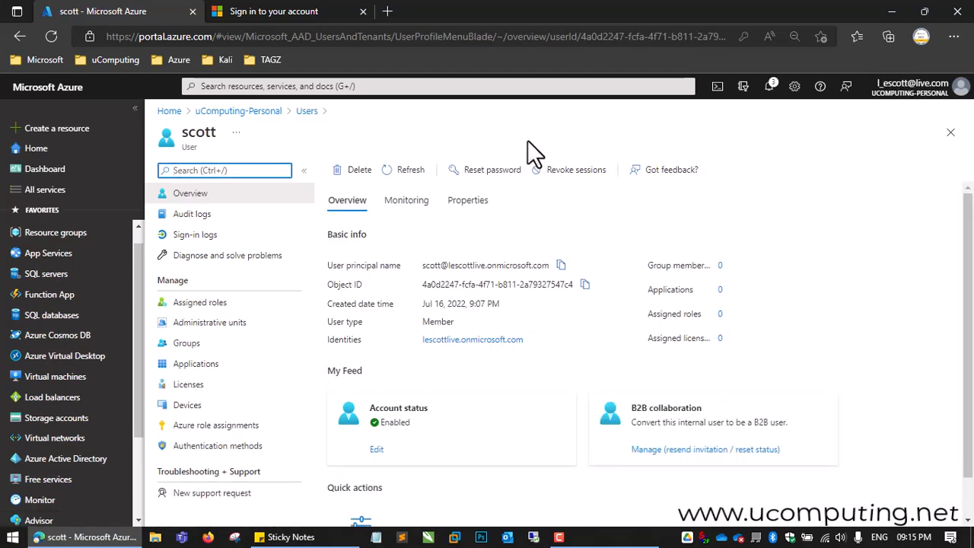
left_click(482, 182)
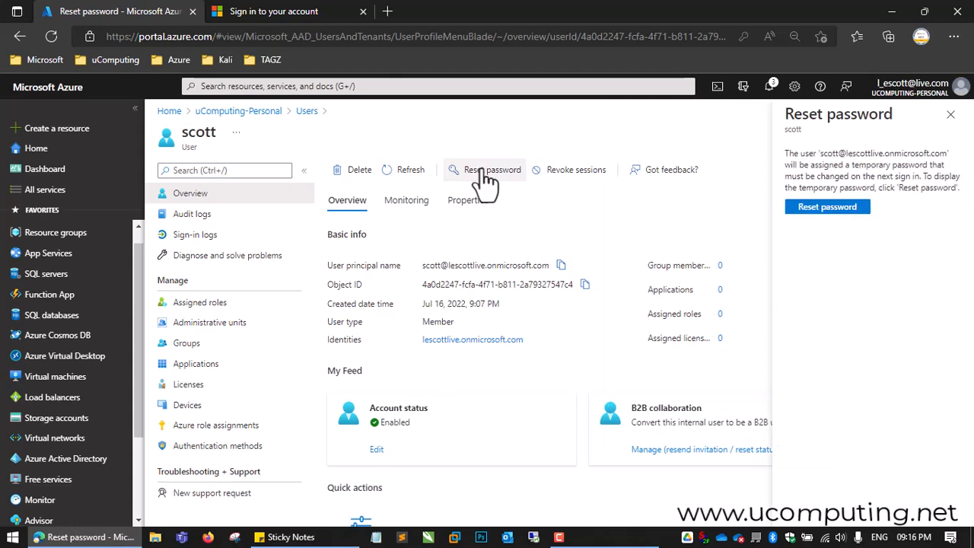
left_click(833, 209)
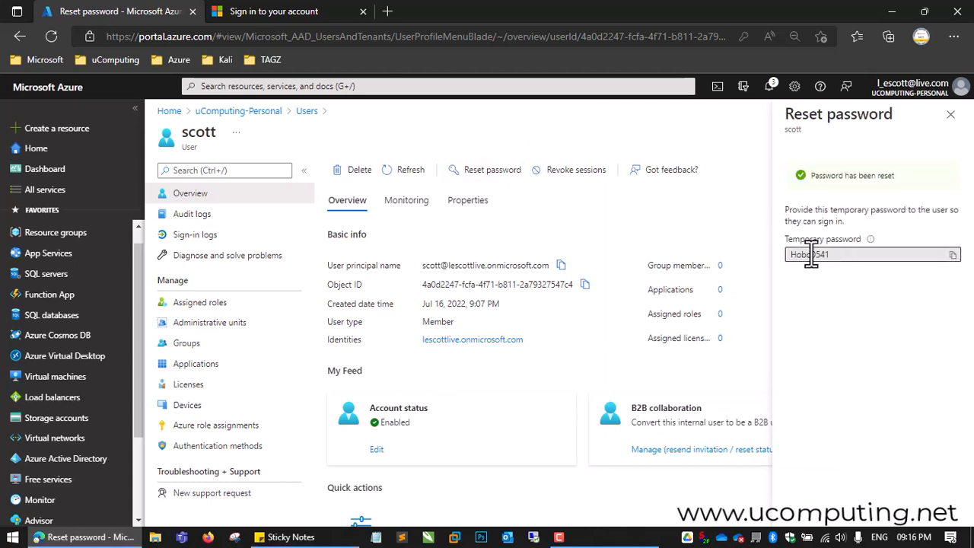
left_click(951, 255)
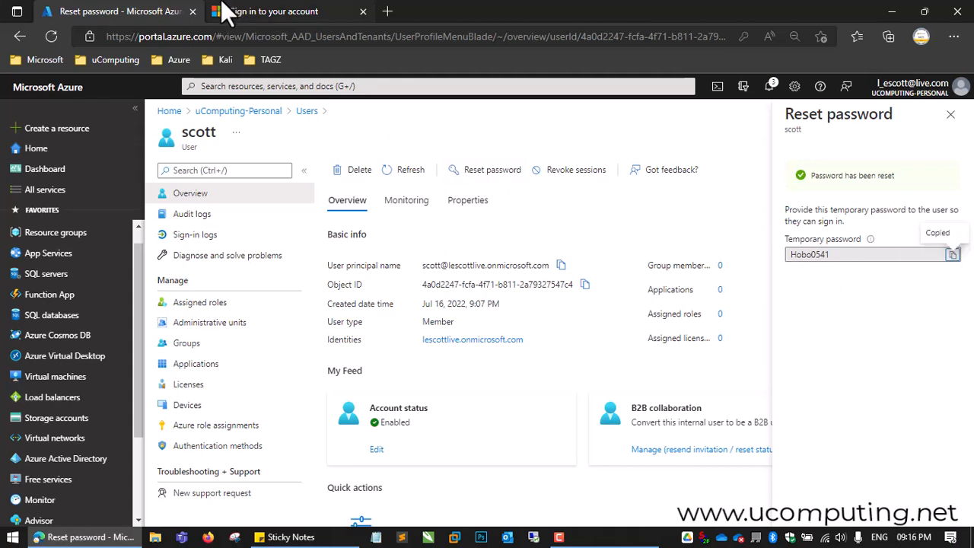
Step: Sign in to the Remote Desktop Web Client with the temporary password, then enter and confirm a new account password
left_click(270, 14)
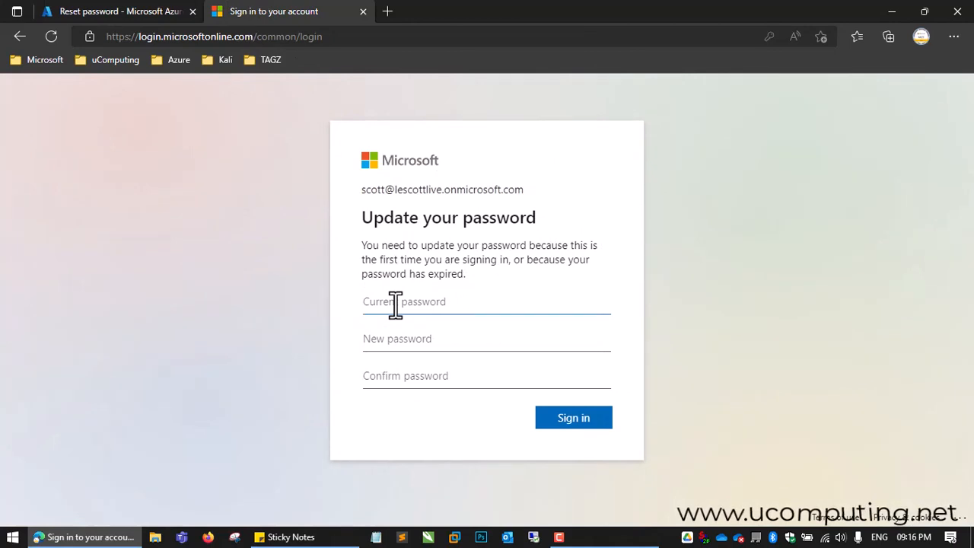
key("ctrl+v")
left_click(398, 337)
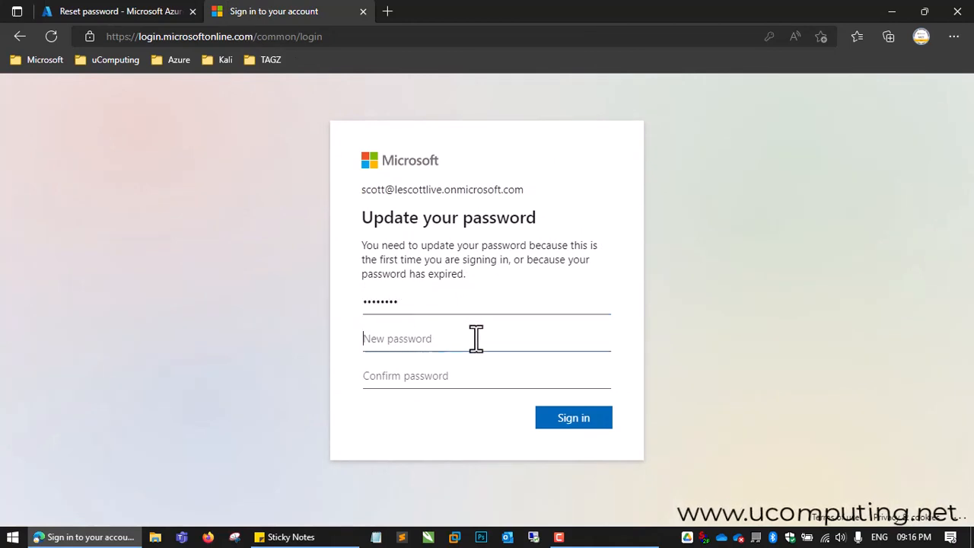
type("•••")
type("•")
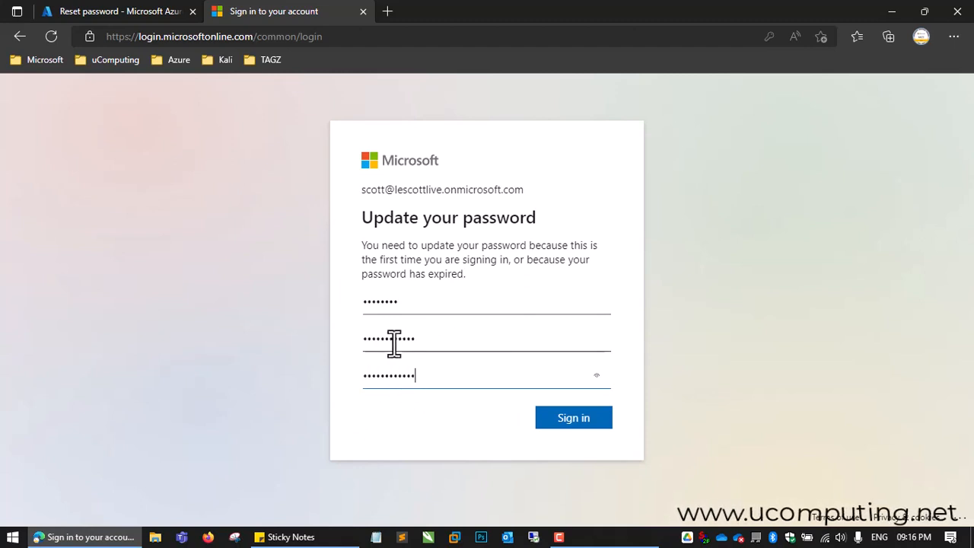
left_click(567, 419)
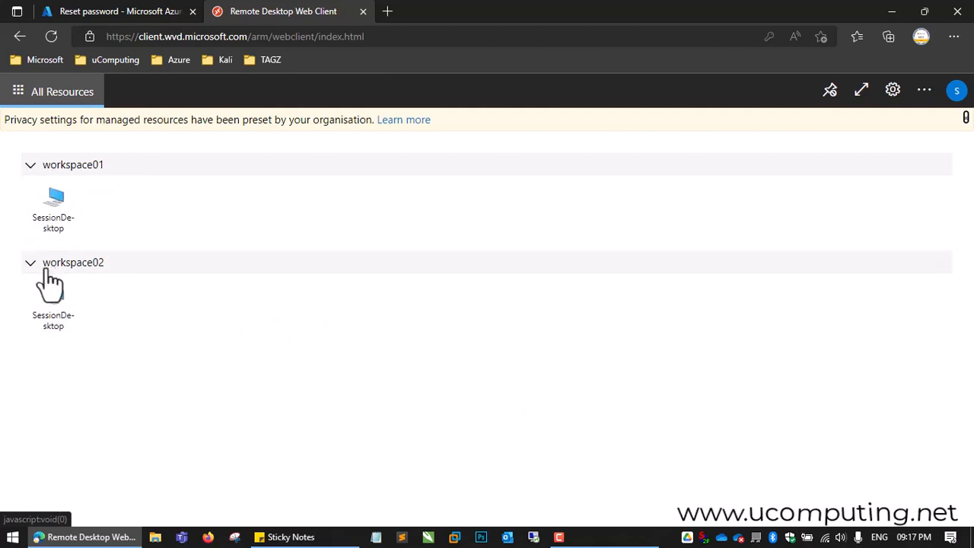
Step: Launch the workspace02 SessionDesktop with clipboard, file transfer and printer access allowed, and log in as uadmin with the account password
left_click(73, 323)
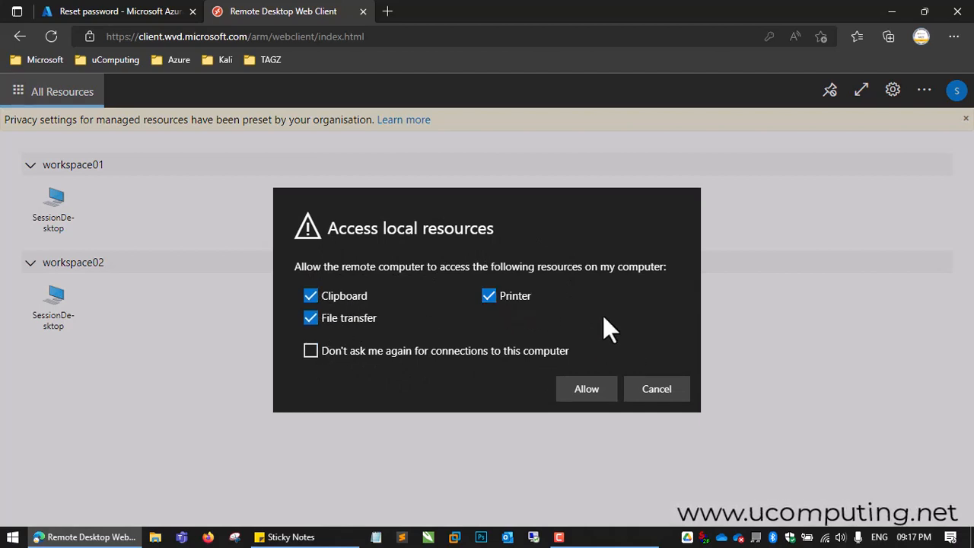
left_click(580, 391)
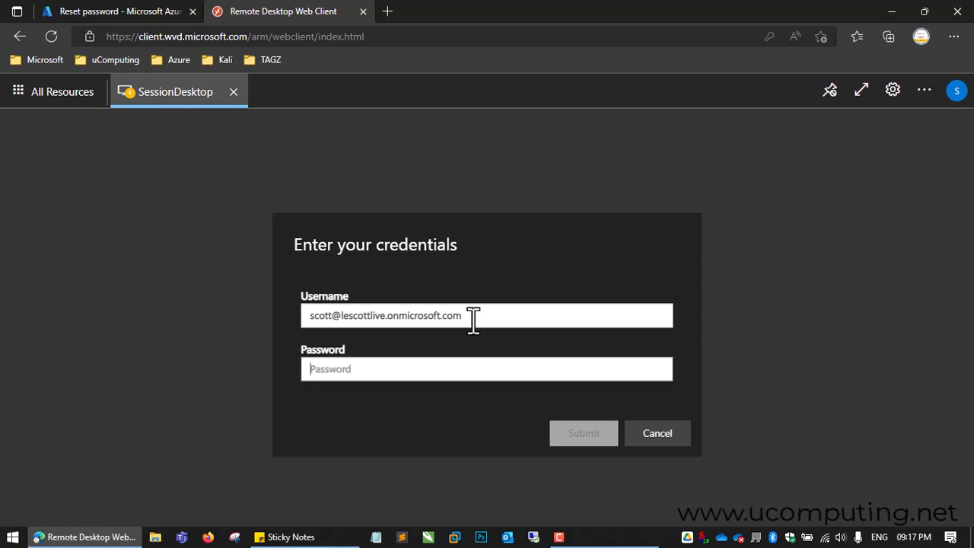
left_click_drag(472, 320, 167, 285)
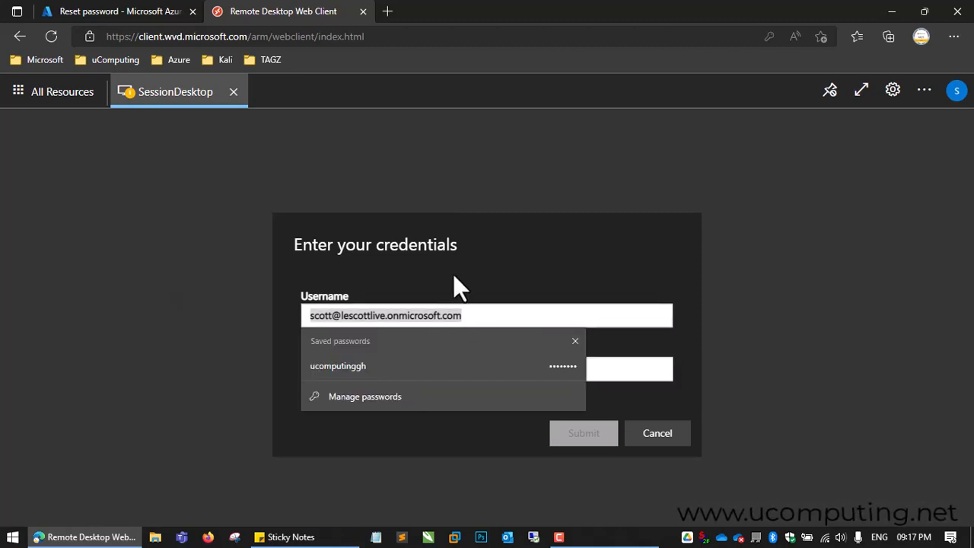
type("u")
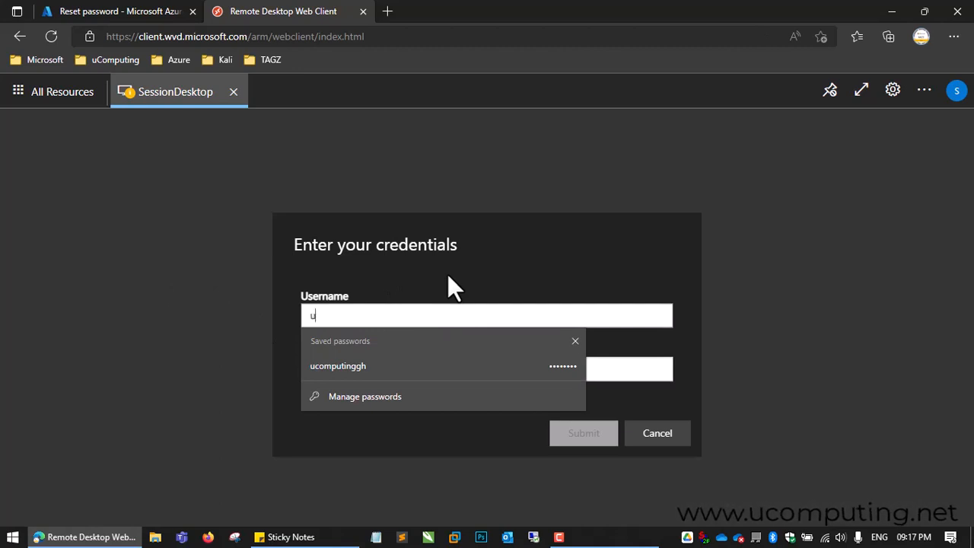
type("admin")
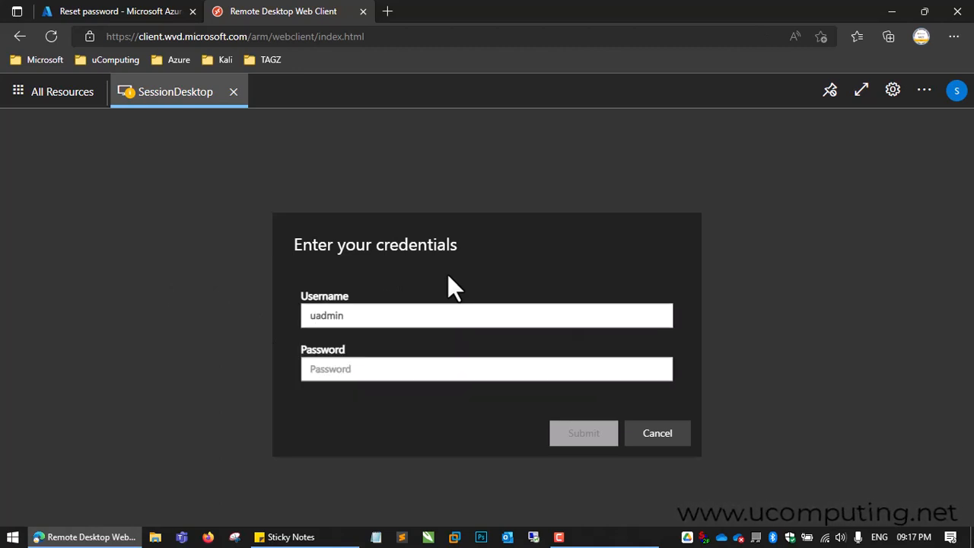
key("Tab")
type("•••••••••••")
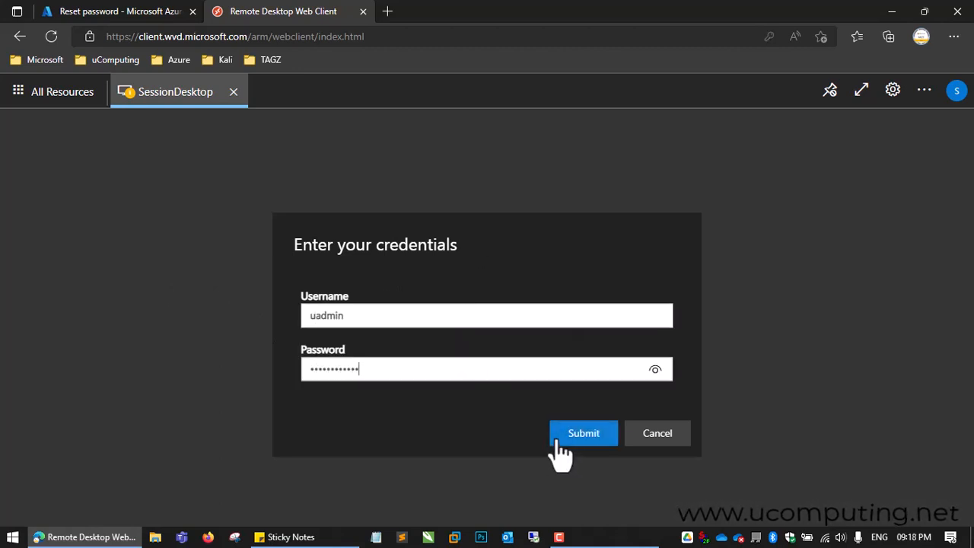
left_click(565, 436)
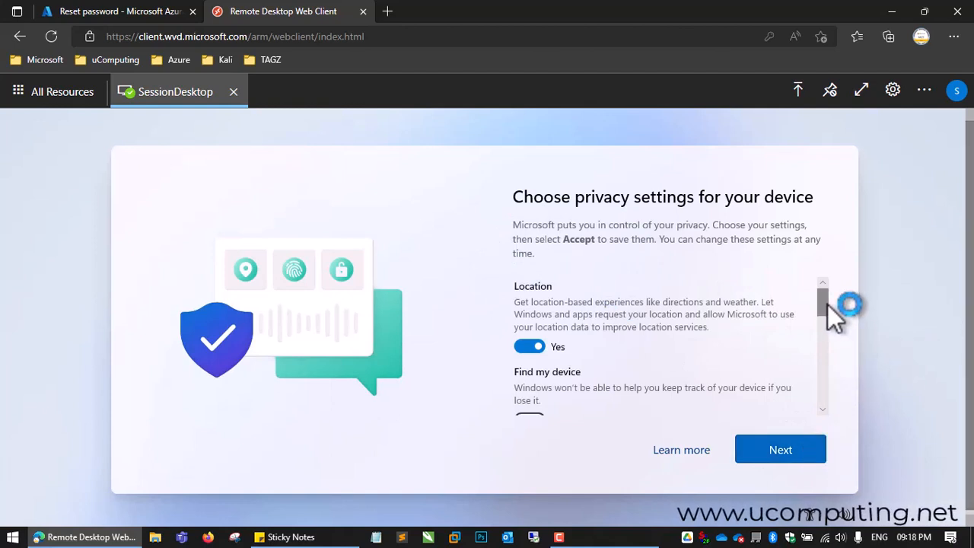
Step: Go through the Windows device privacy settings and accept them with their default choices
left_click(786, 445)
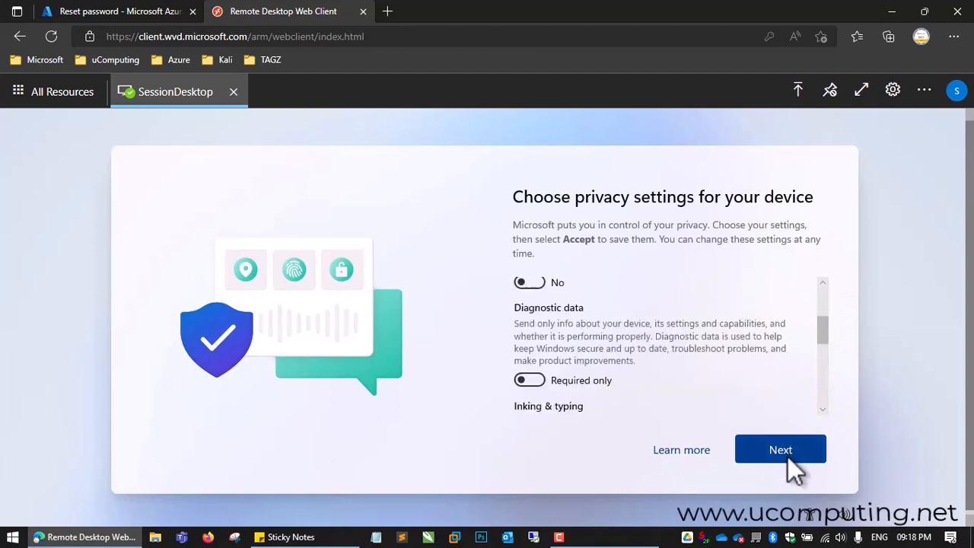
left_click(787, 456)
left_click(787, 456)
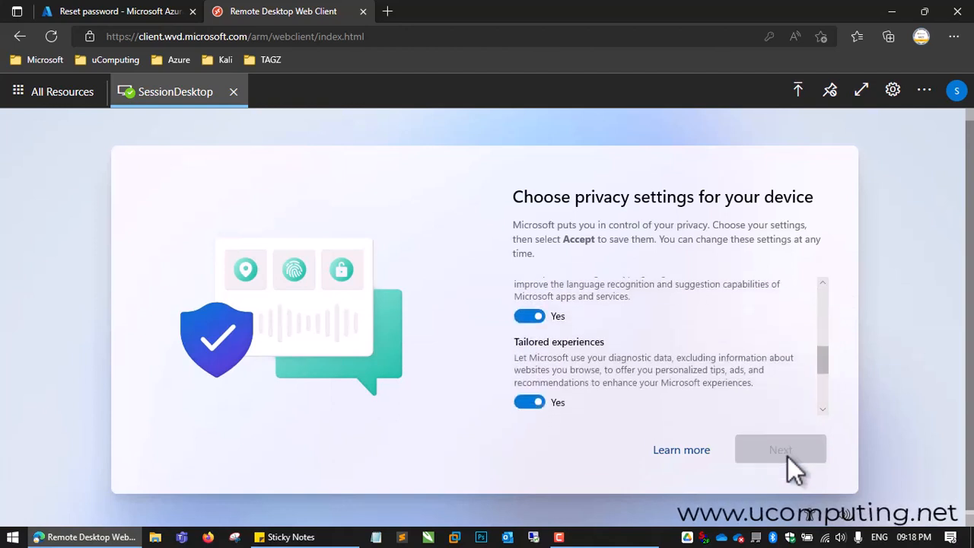
left_click(795, 461)
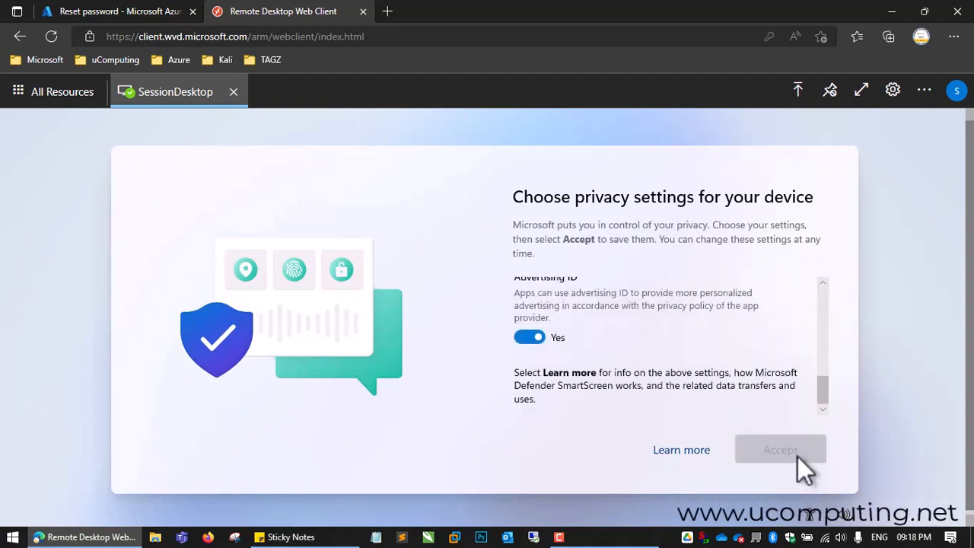
left_click(764, 450)
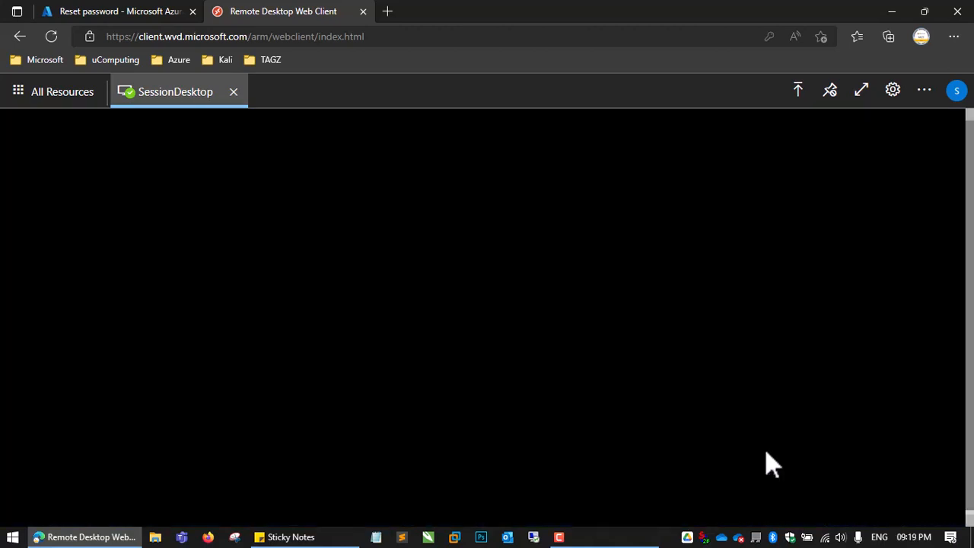